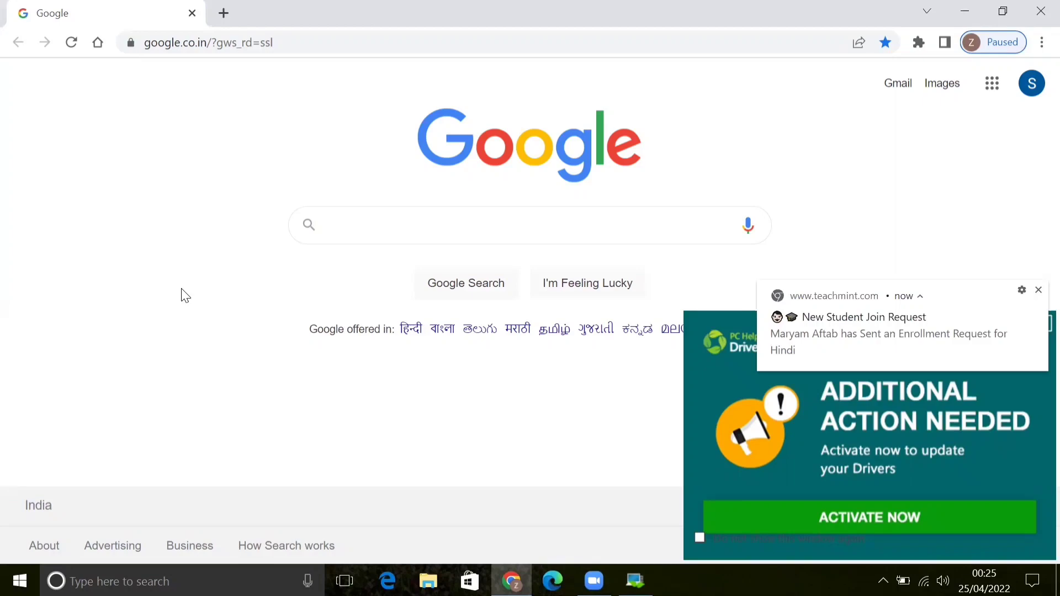
Step: Dismiss the teachmint site notification and close the Driver Updater advert on the Google homepage
click(1035, 292)
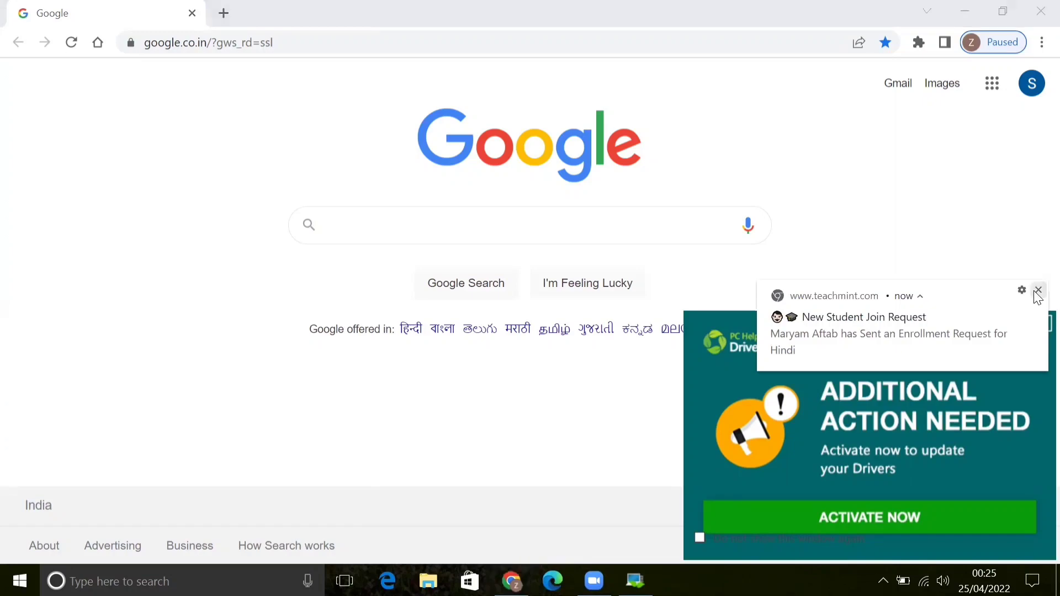
click(1040, 325)
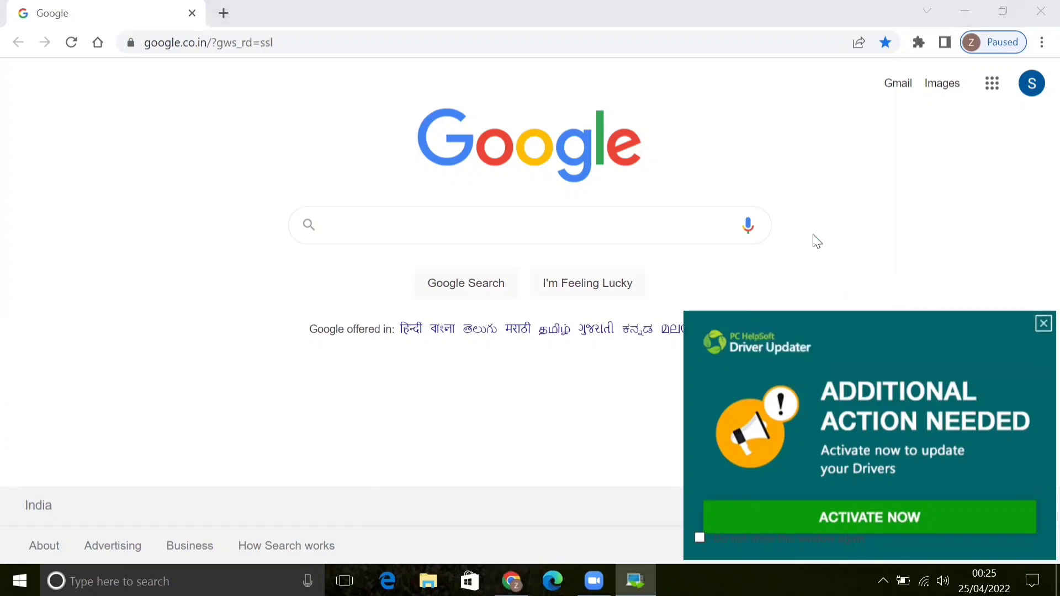
Step: Search Google for cuet.samarth.ac.in and open the official CUET (UG) - 2022 site
click(469, 222)
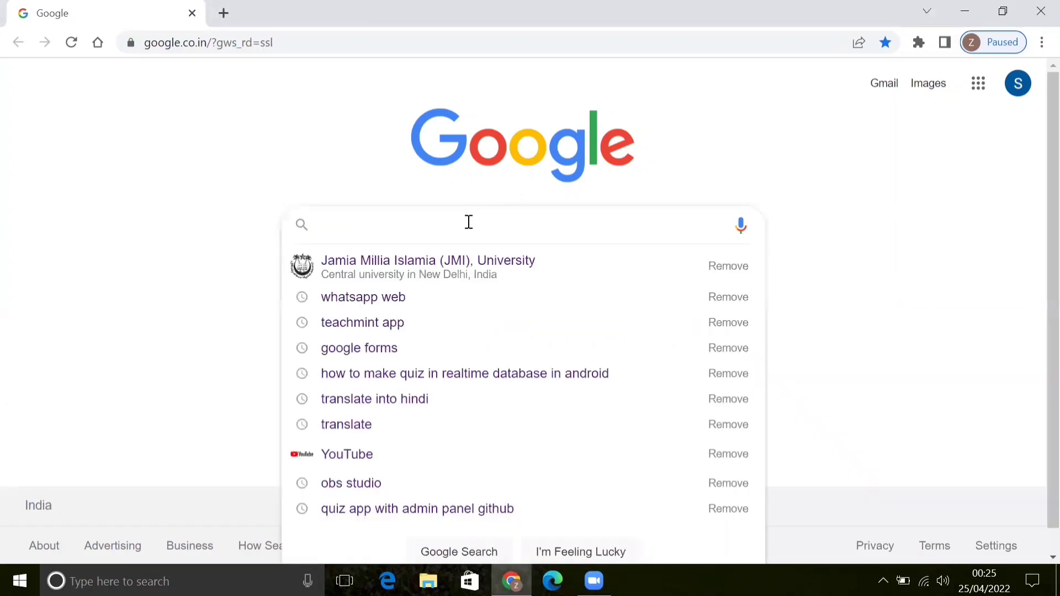
text(cue)
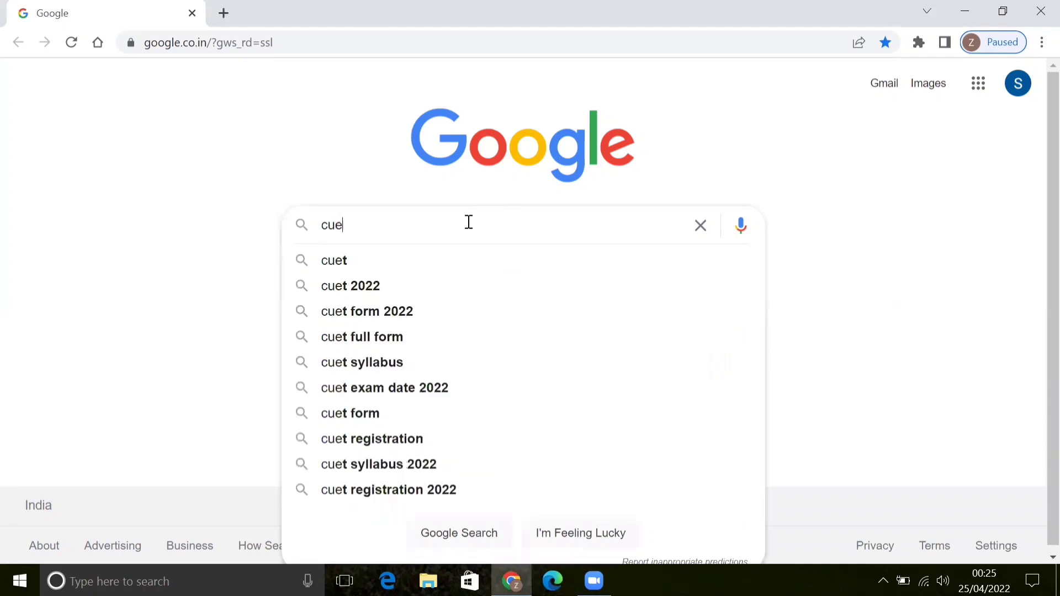
text(t.)
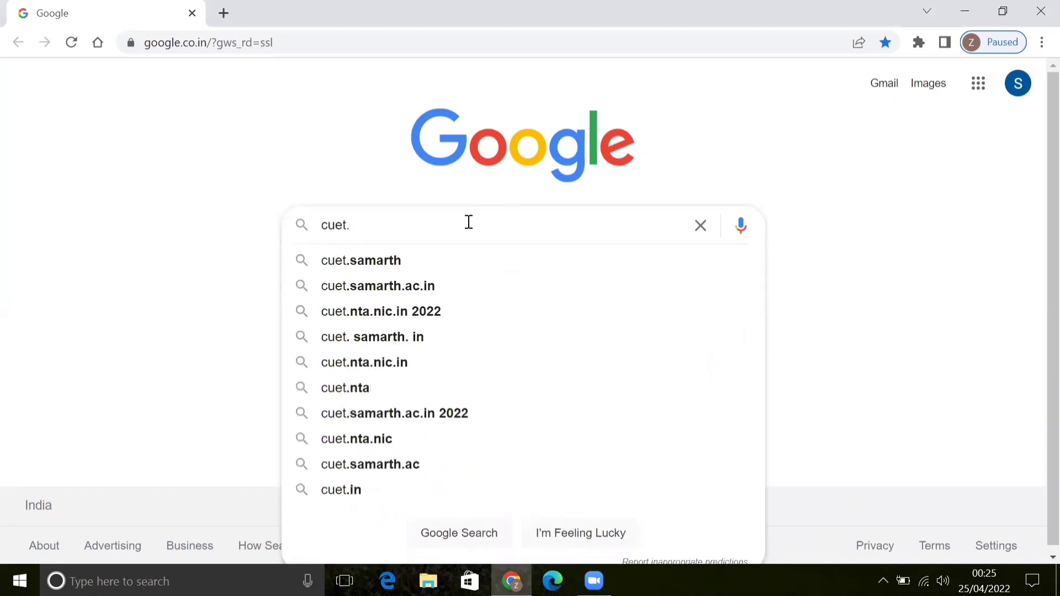
text(sama)
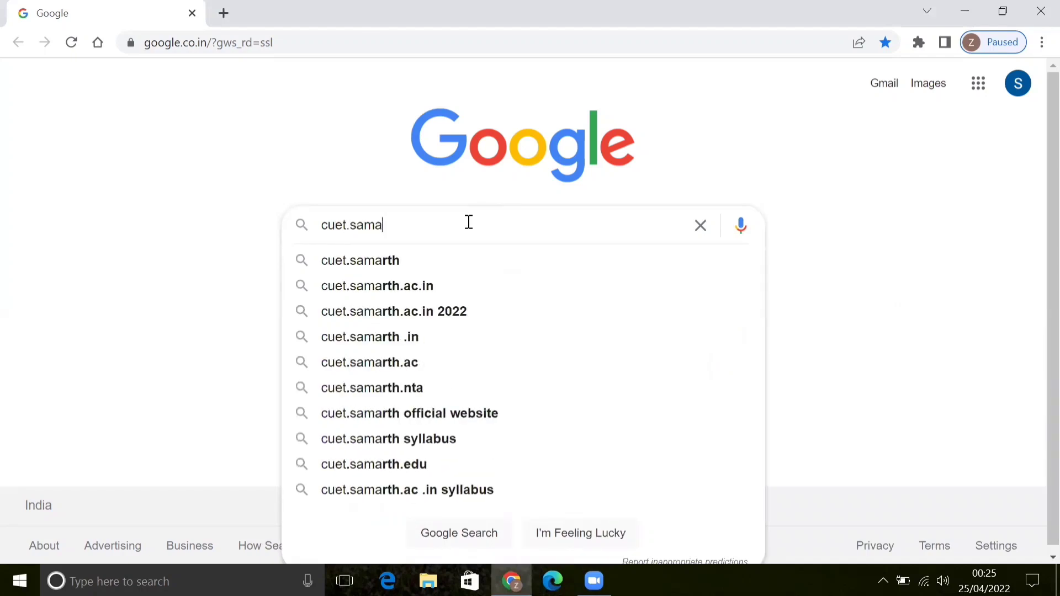
text(rth.)
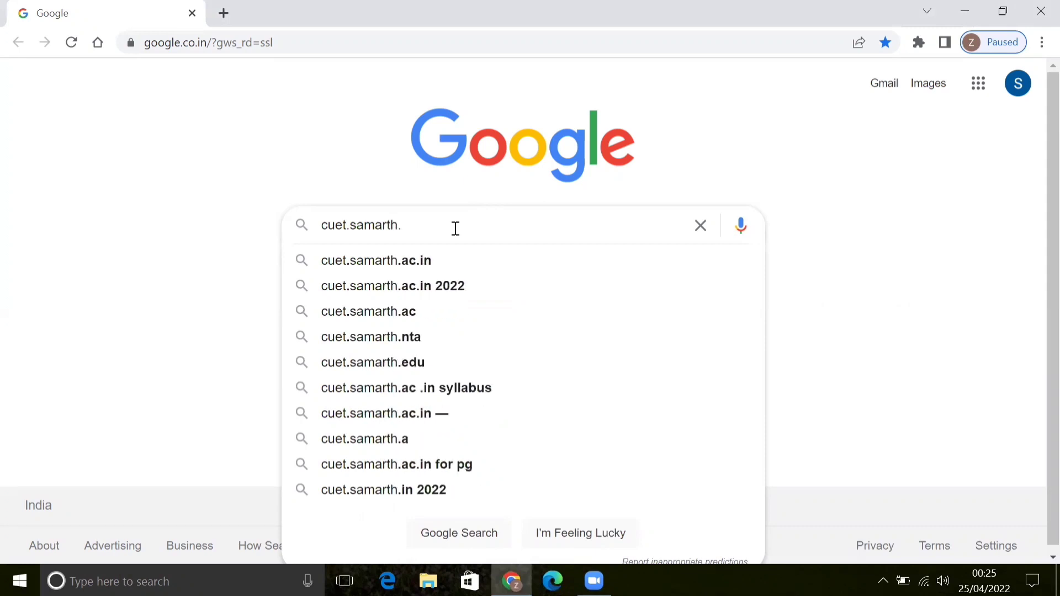
click(427, 268)
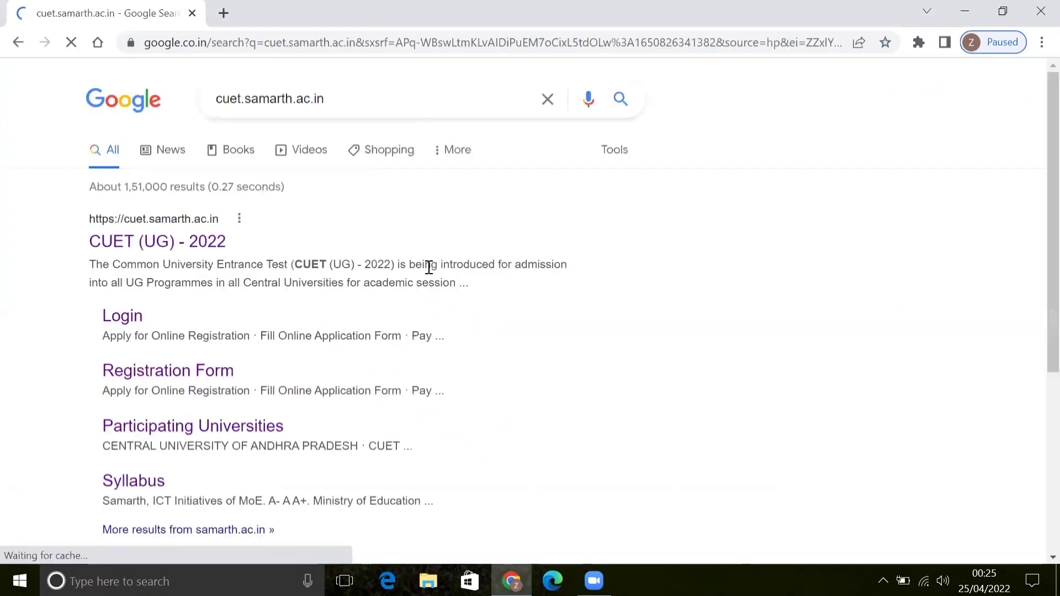
click(138, 238)
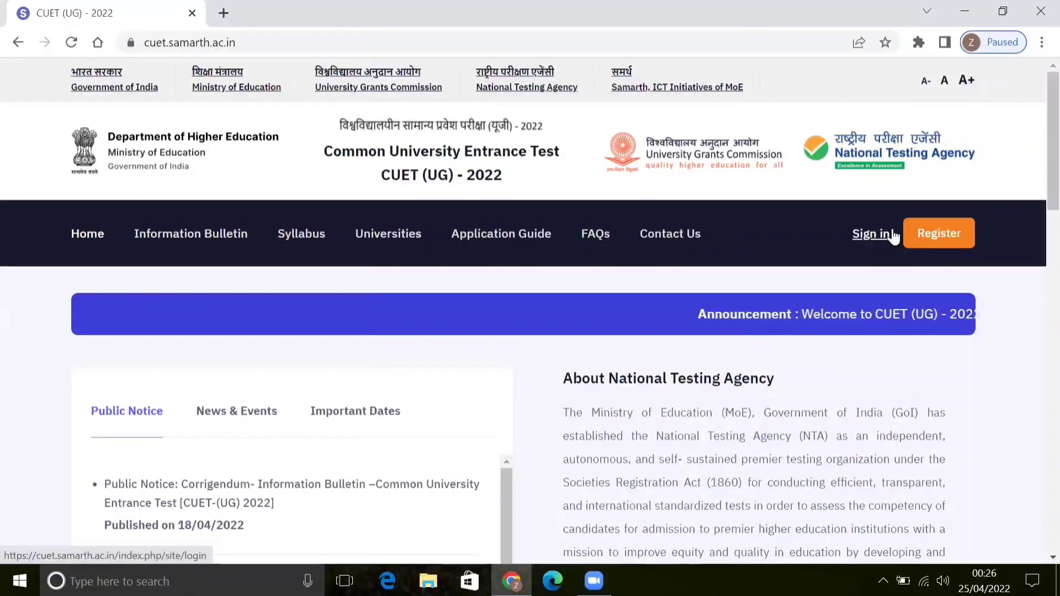
Step: Start a new registration, read through the instructions, tick the declaration and proceed
click(940, 241)
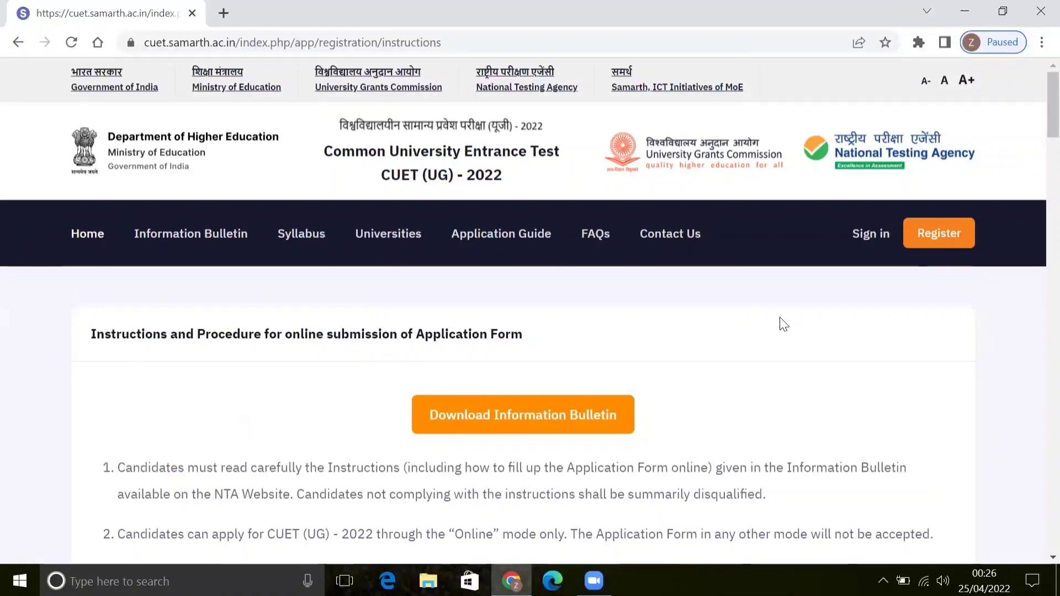
scroll(782, 323, down, 4)
scroll(781, 321, down, 6)
scroll(781, 322, down, 10)
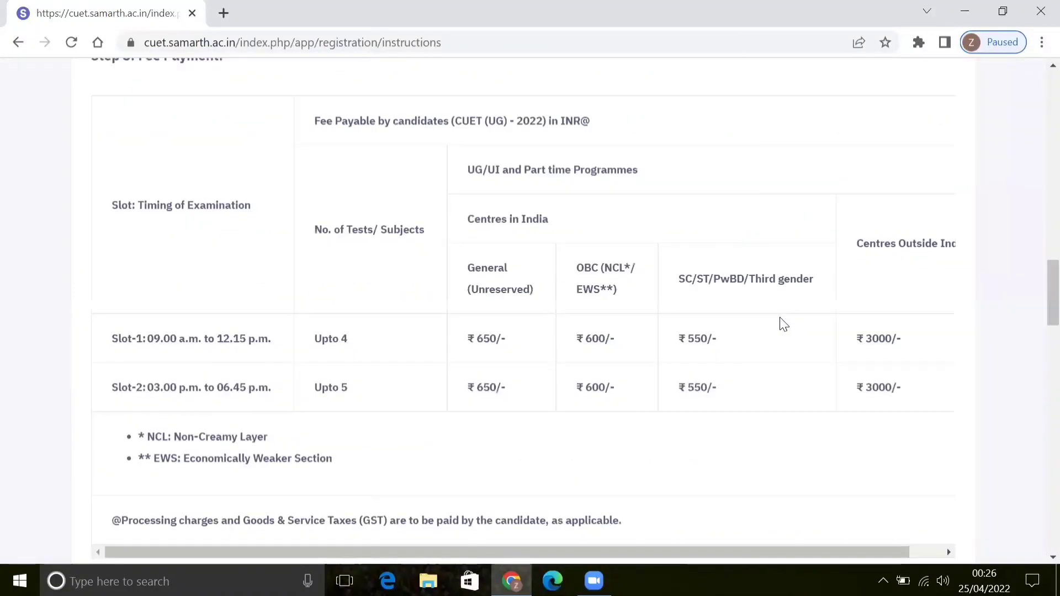
scroll(784, 324, down, 10)
scroll(781, 322, down, 10)
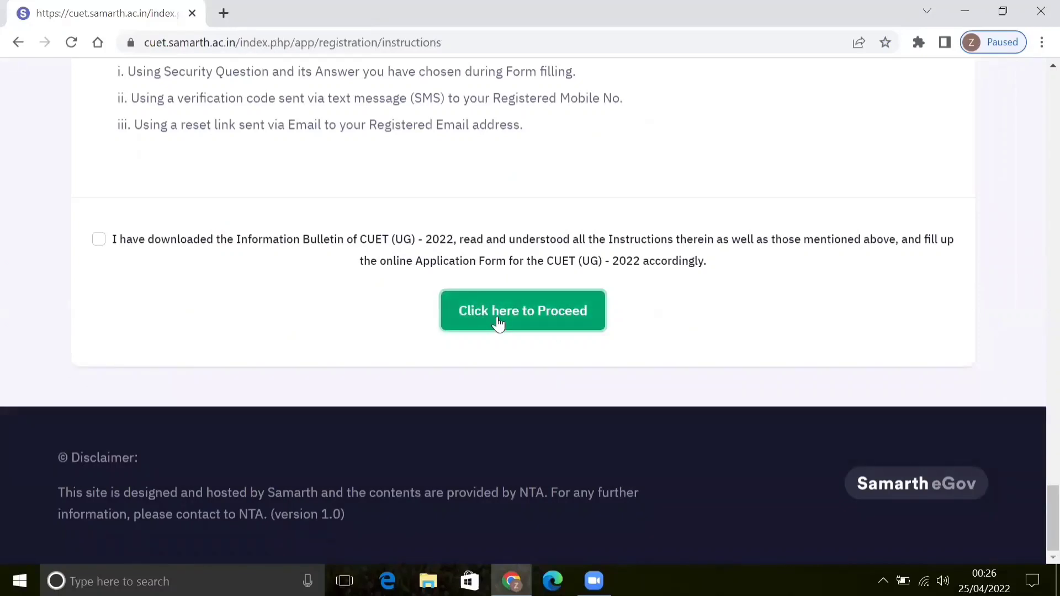
click(498, 324)
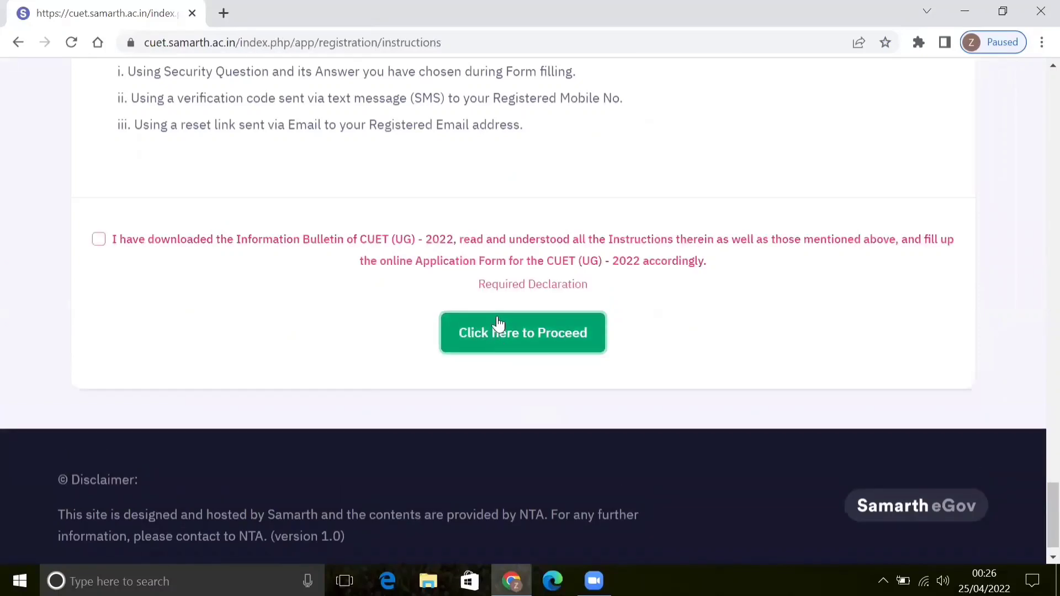
click(100, 237)
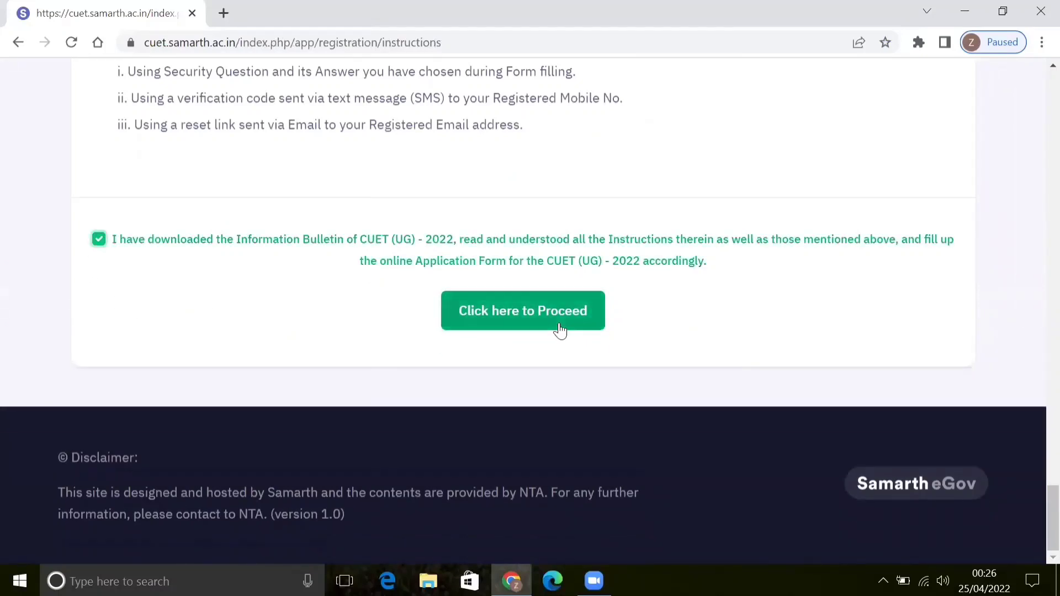
click(560, 330)
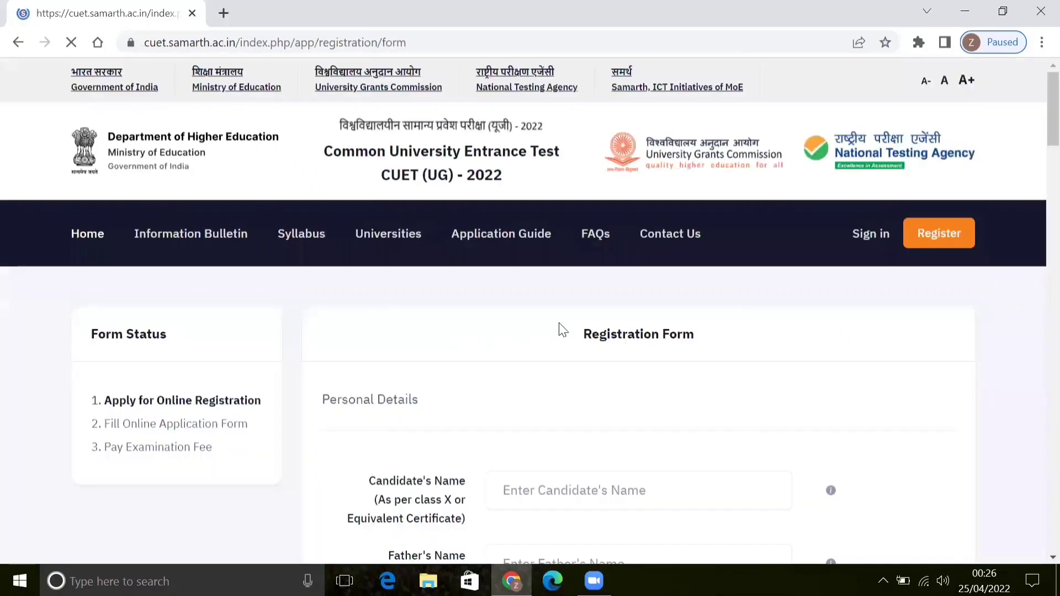
Step: Enter the candidate's name, the father's name and the mother's name in Personal Details
scroll(560, 329, down, 5)
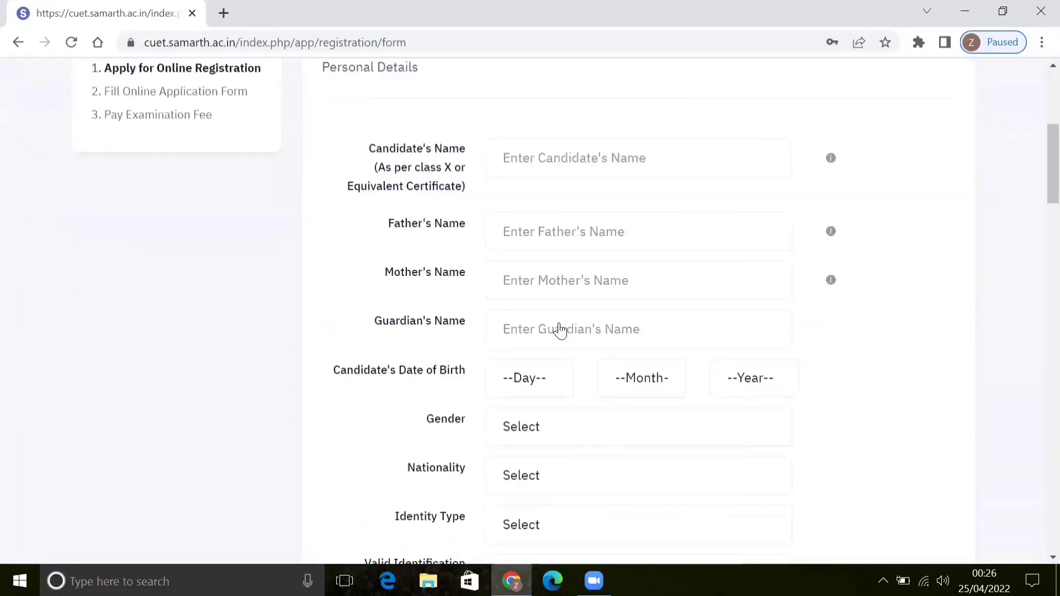
scroll(560, 330, up, 2)
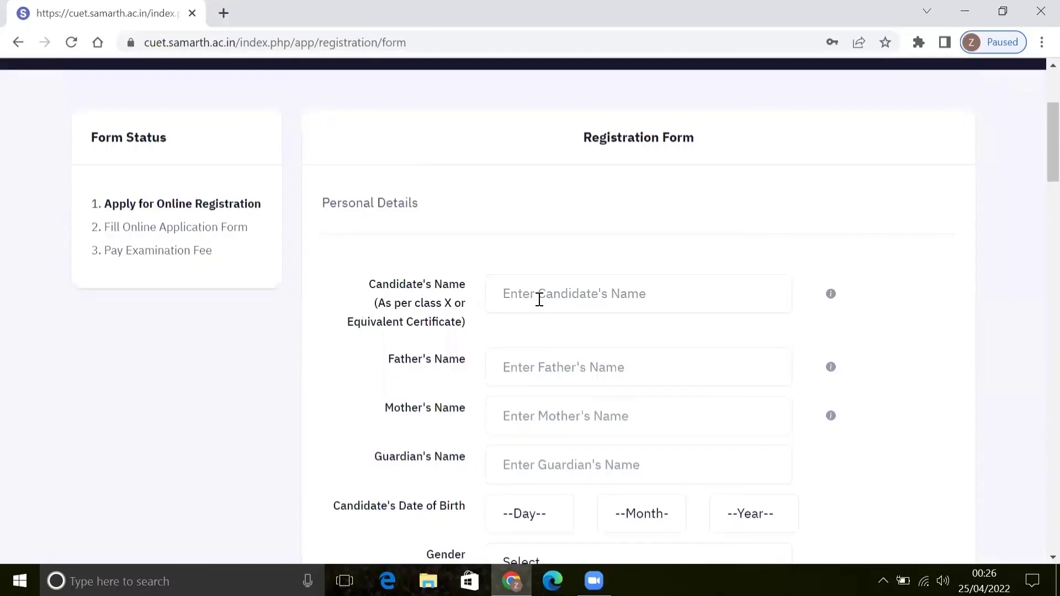
click(539, 299)
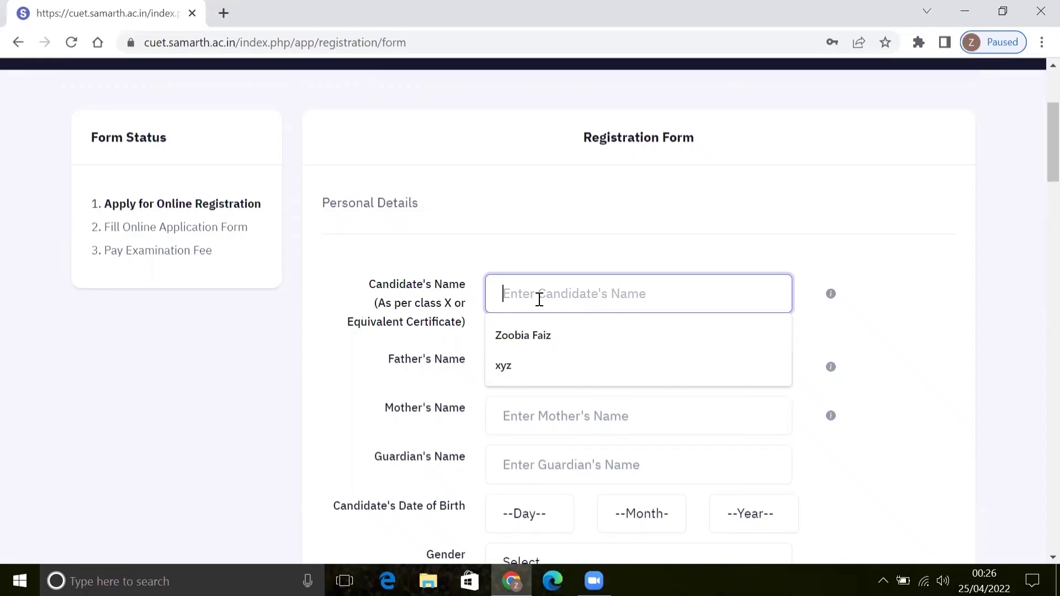
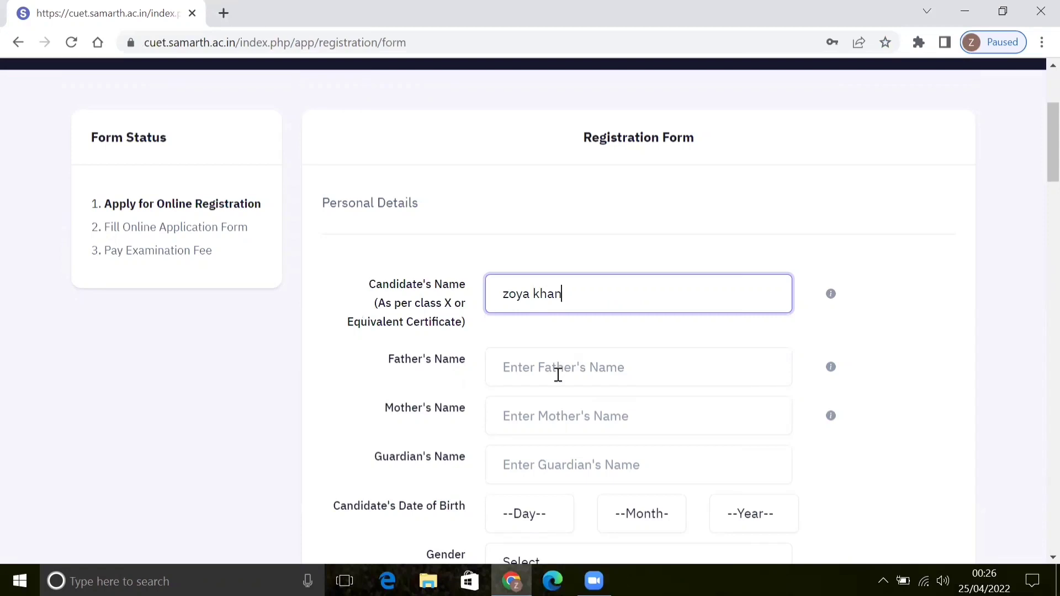
click(557, 373)
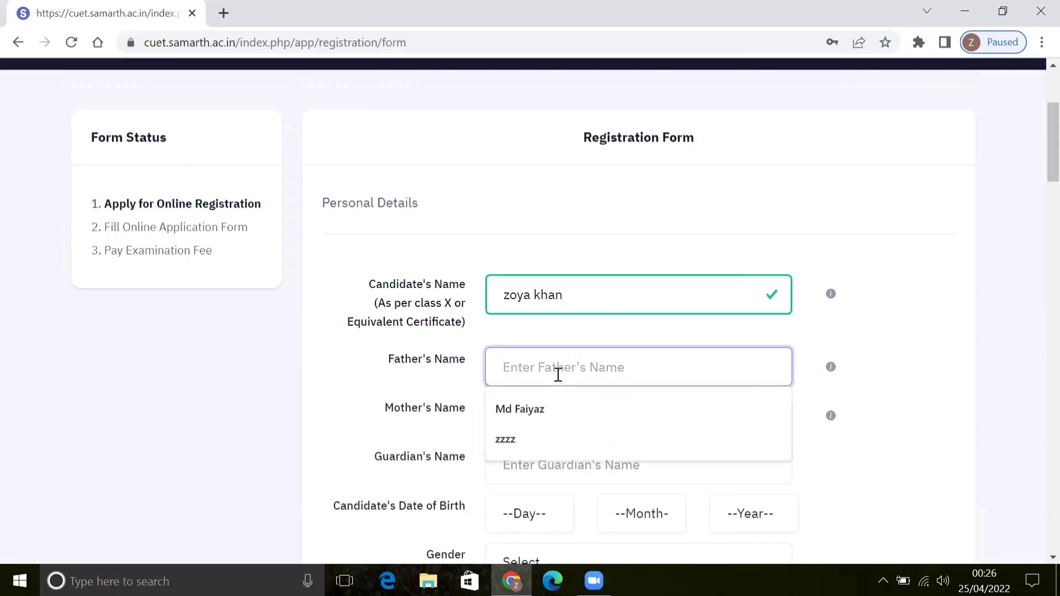
text(xyz)
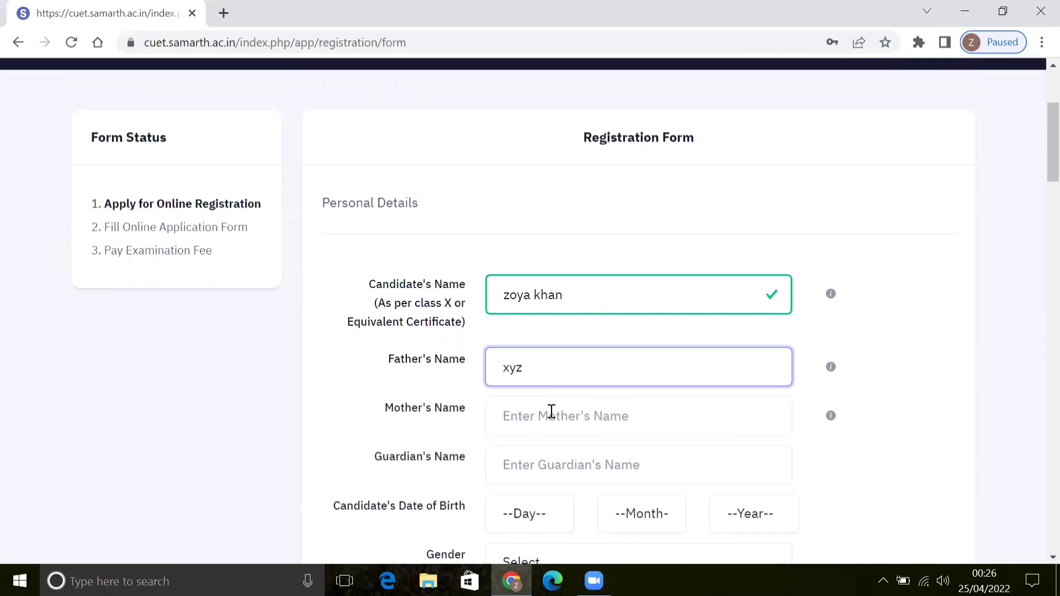
click(551, 412)
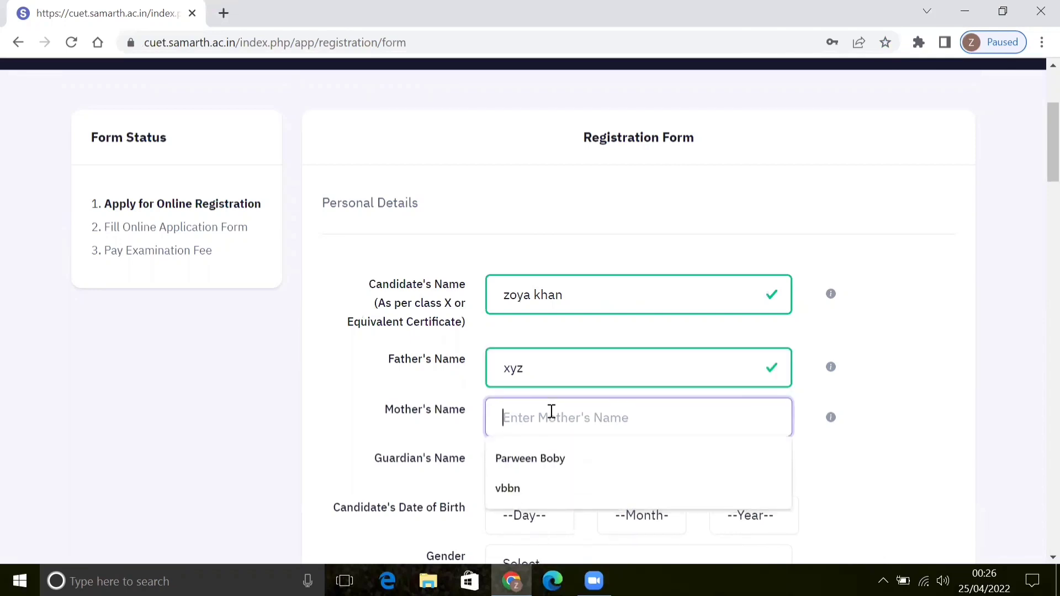
text(qwer)
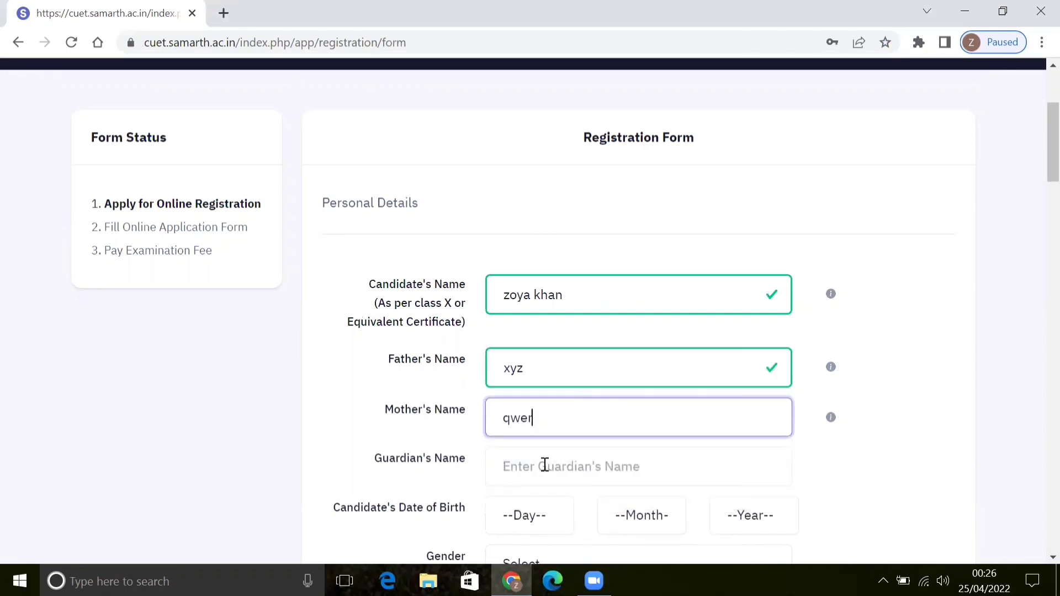
click(545, 465)
scroll(545, 466, down, 3)
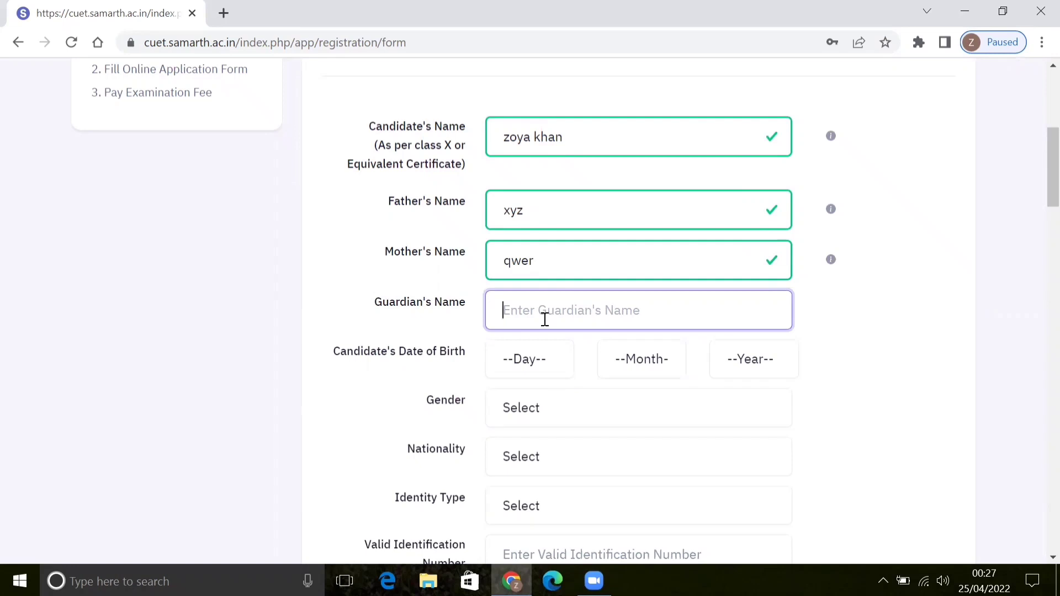
Step: Set the date of birth to 1 January 2004
click(539, 359)
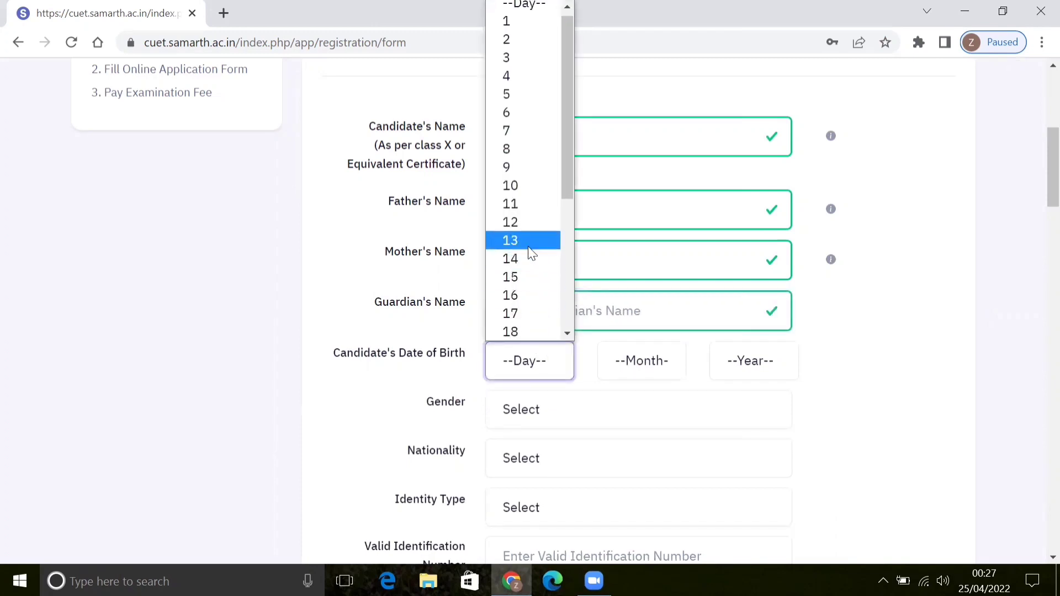
click(503, 22)
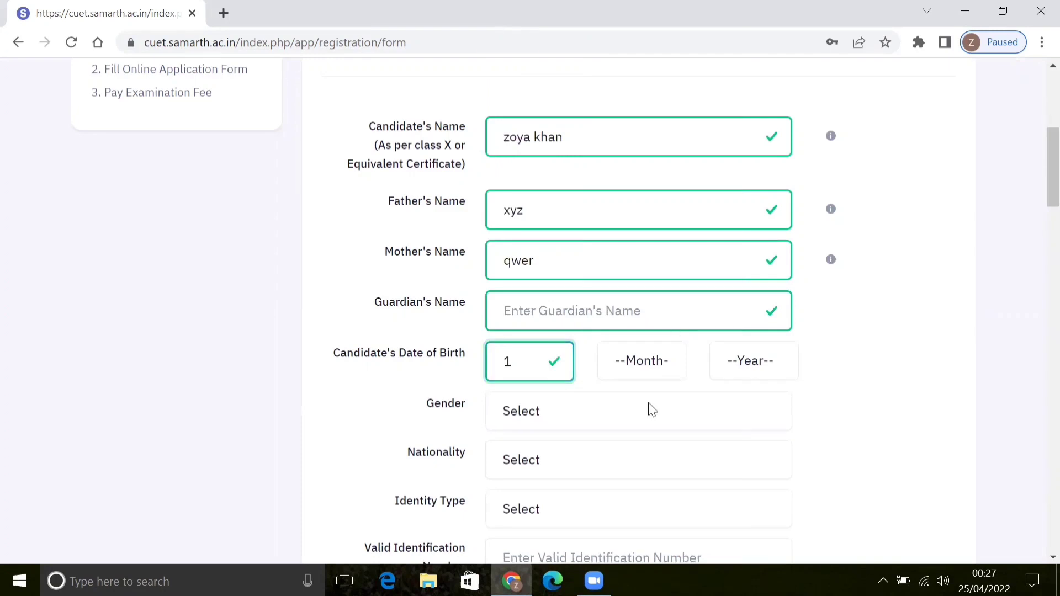
click(644, 373)
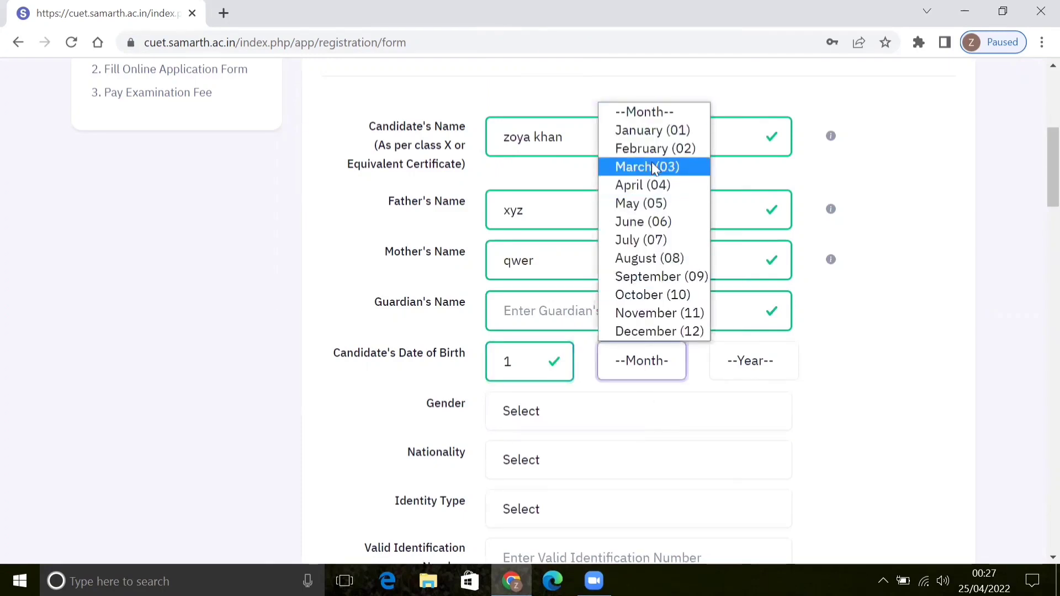
click(655, 131)
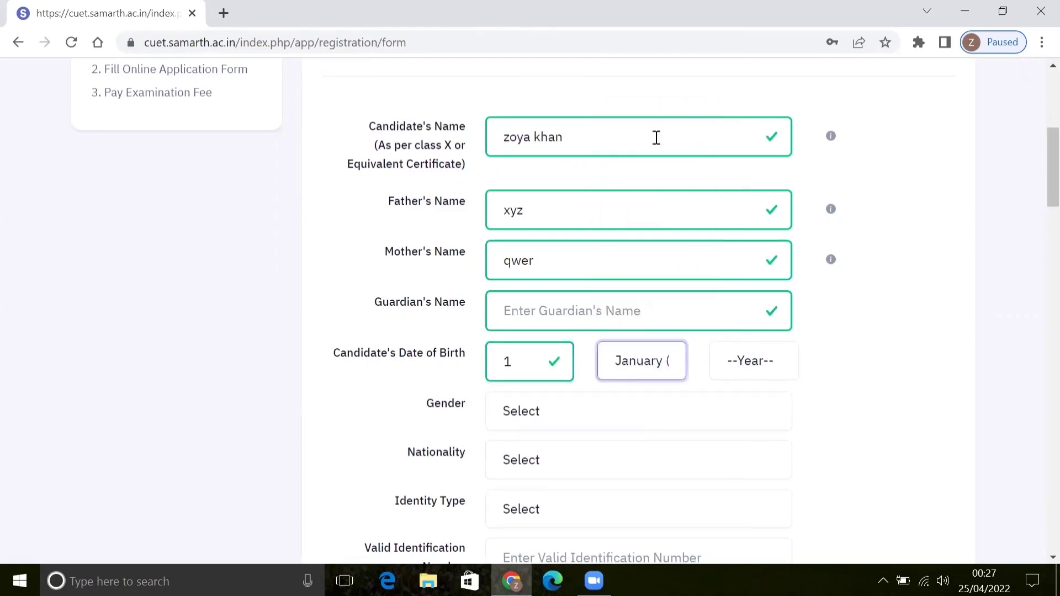
click(758, 361)
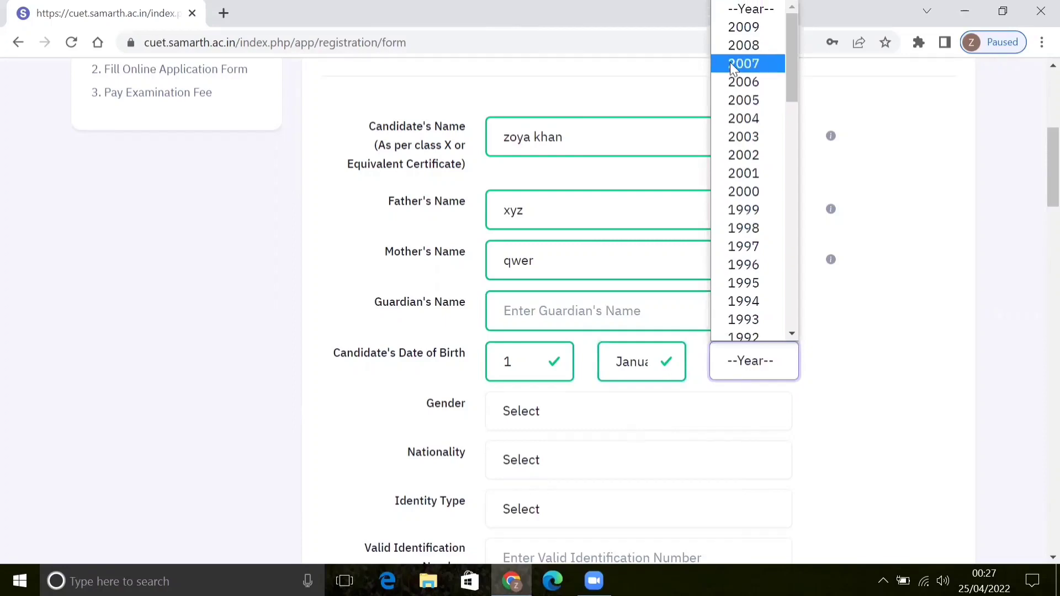
scroll(732, 67, down, 13)
scroll(733, 68, up, 14)
click(746, 118)
Step: Choose Female as gender and Indian as nationality
scroll(743, 371, down, 2)
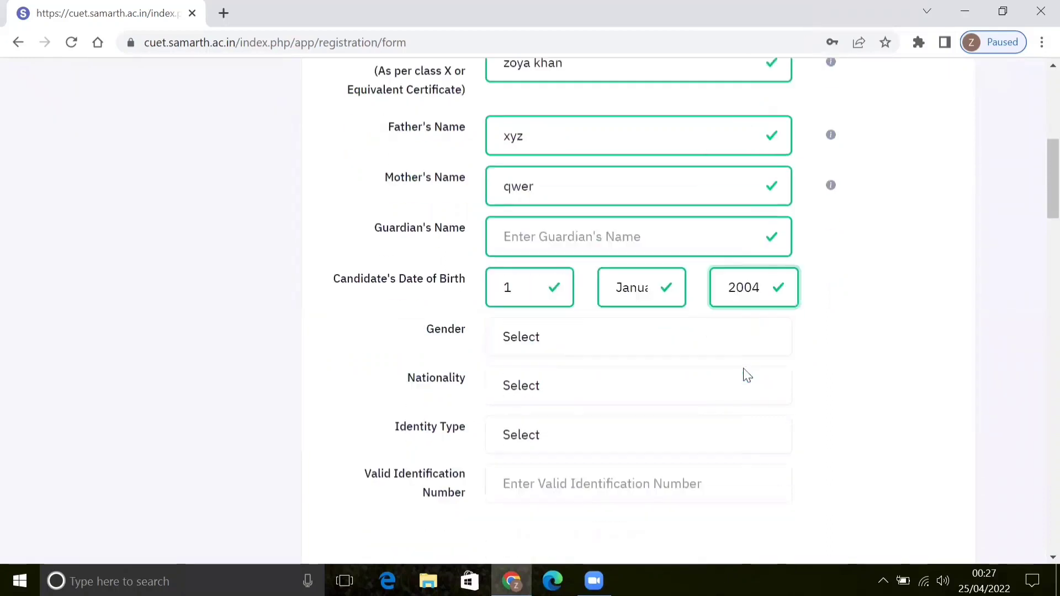
click(582, 340)
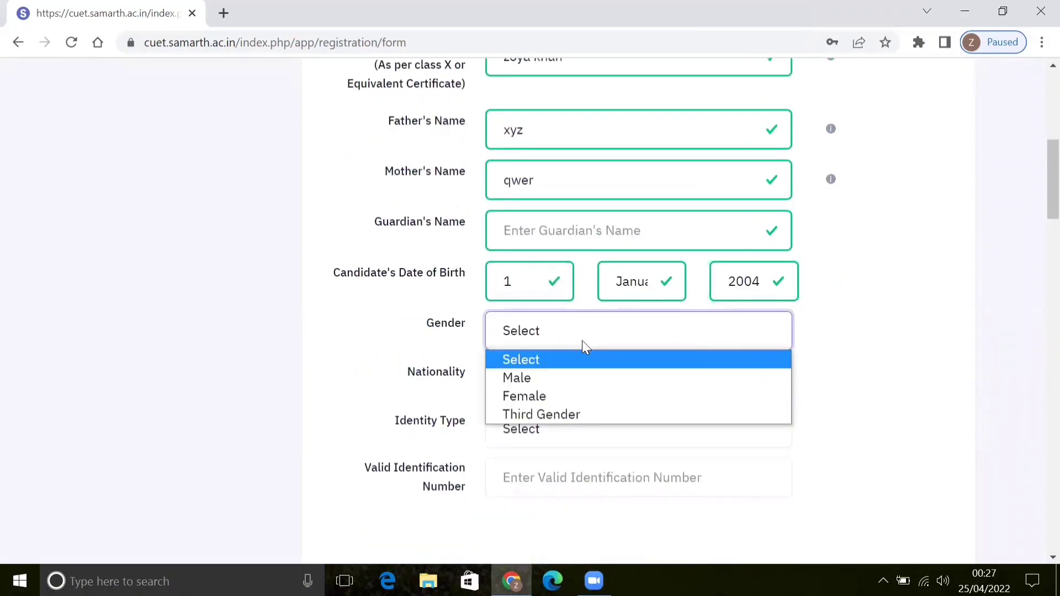
click(551, 395)
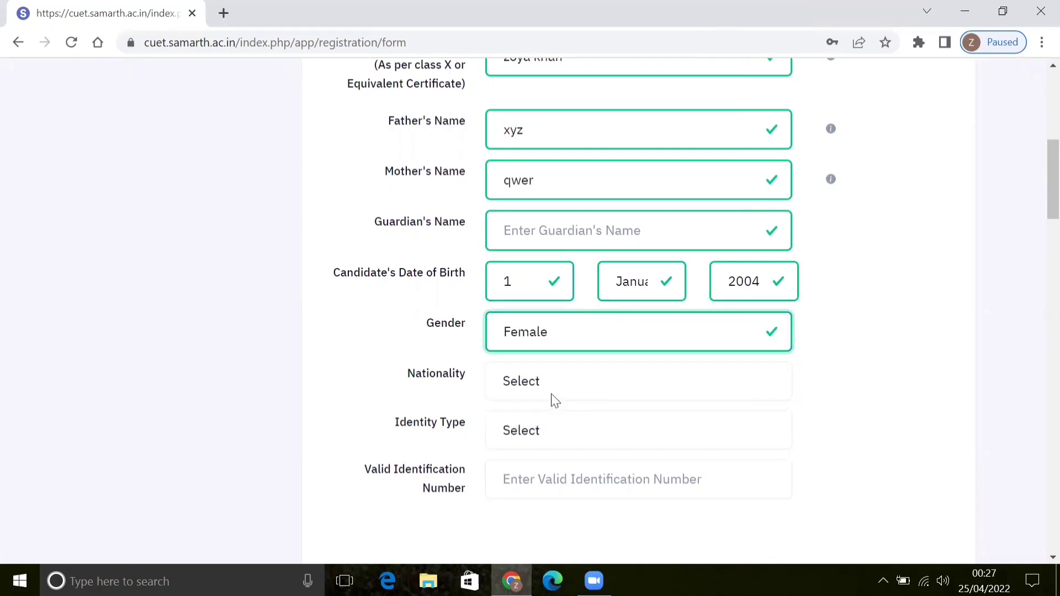
scroll(552, 387, down, 2)
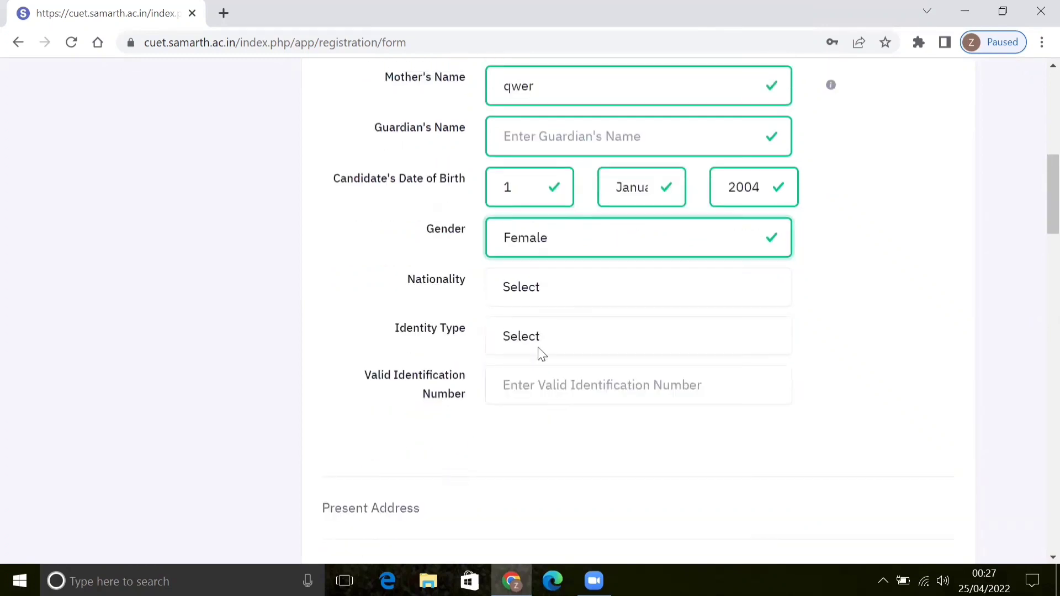
click(541, 292)
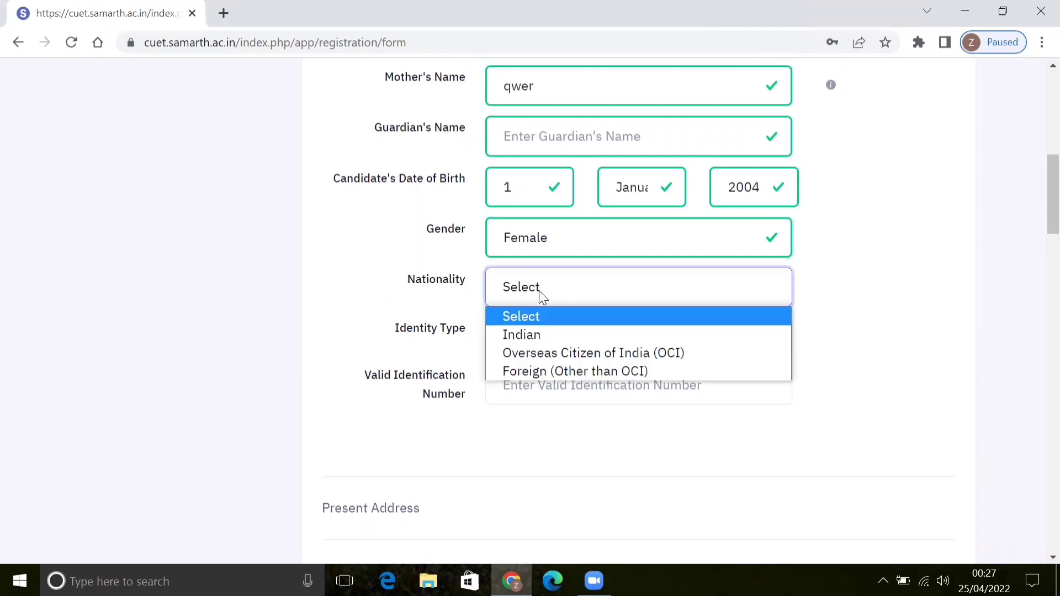
click(546, 334)
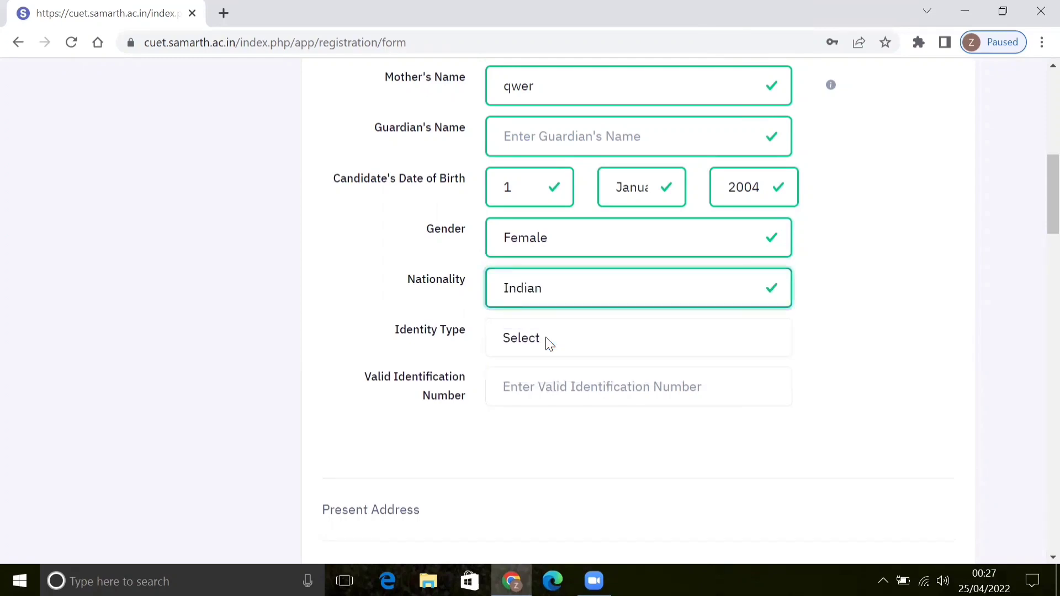
click(547, 339)
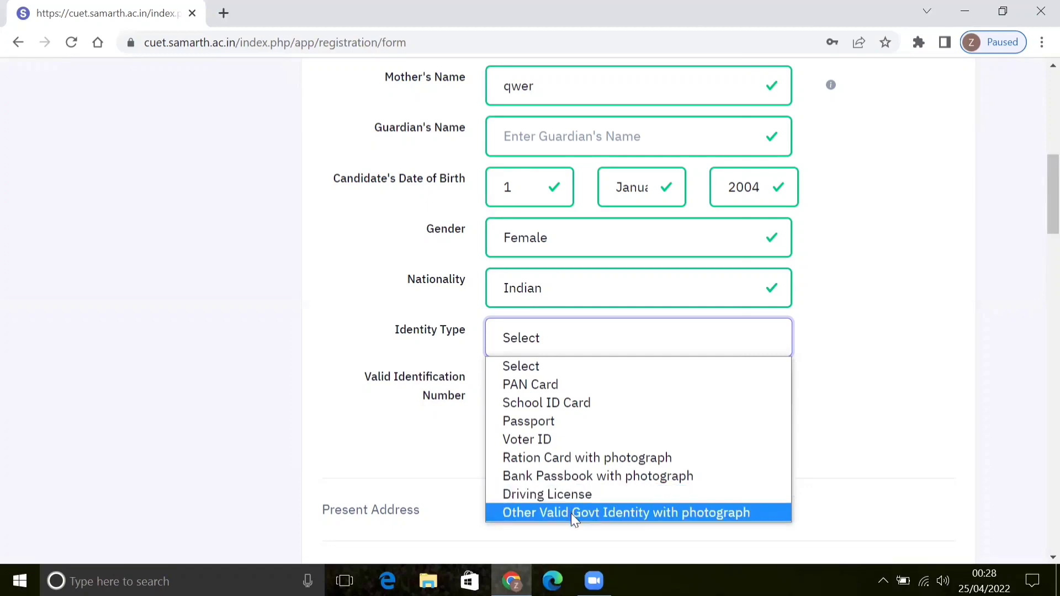
Step: Select 'Other Valid Govt Identity with photograph' as identity type and enter the identification number
click(650, 512)
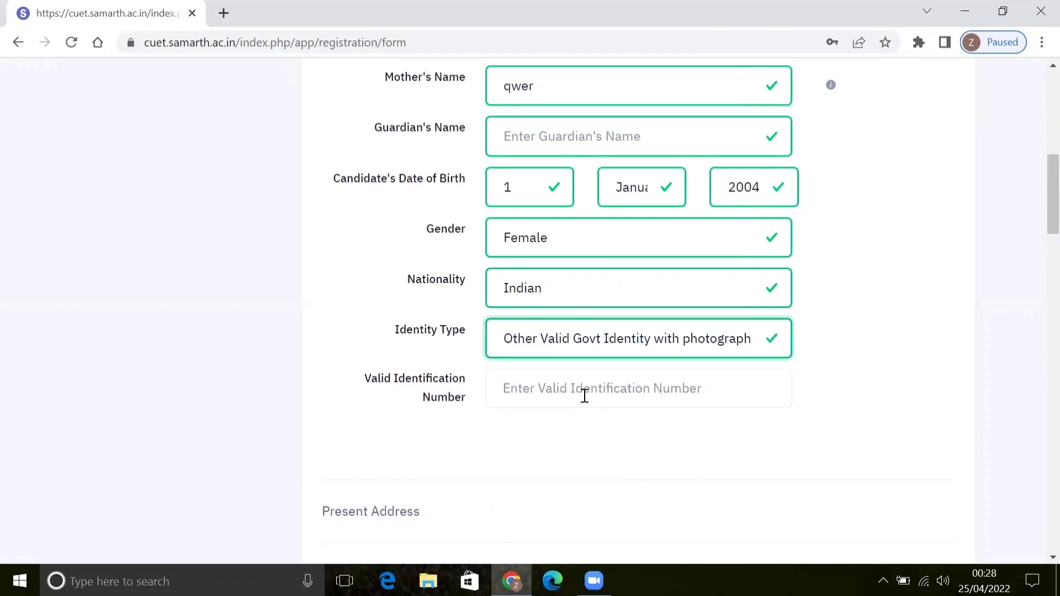
scroll(583, 394, down, 1)
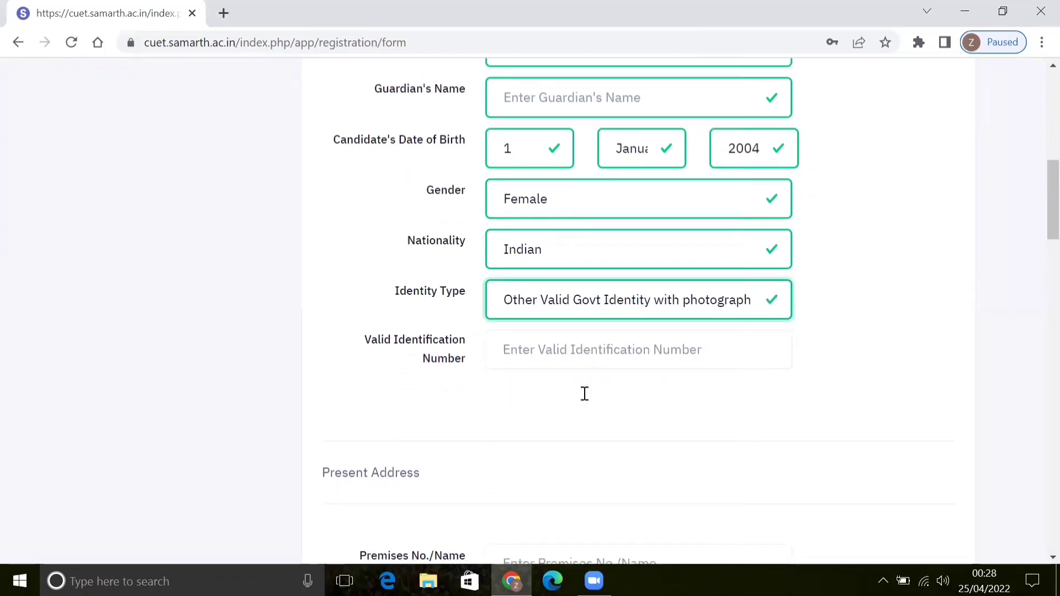
click(521, 348)
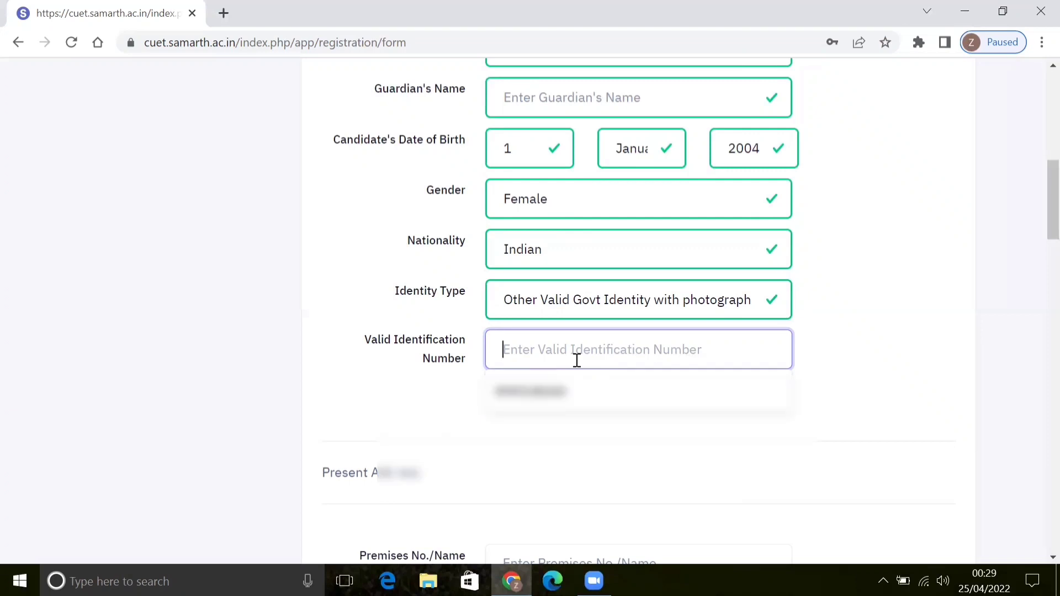
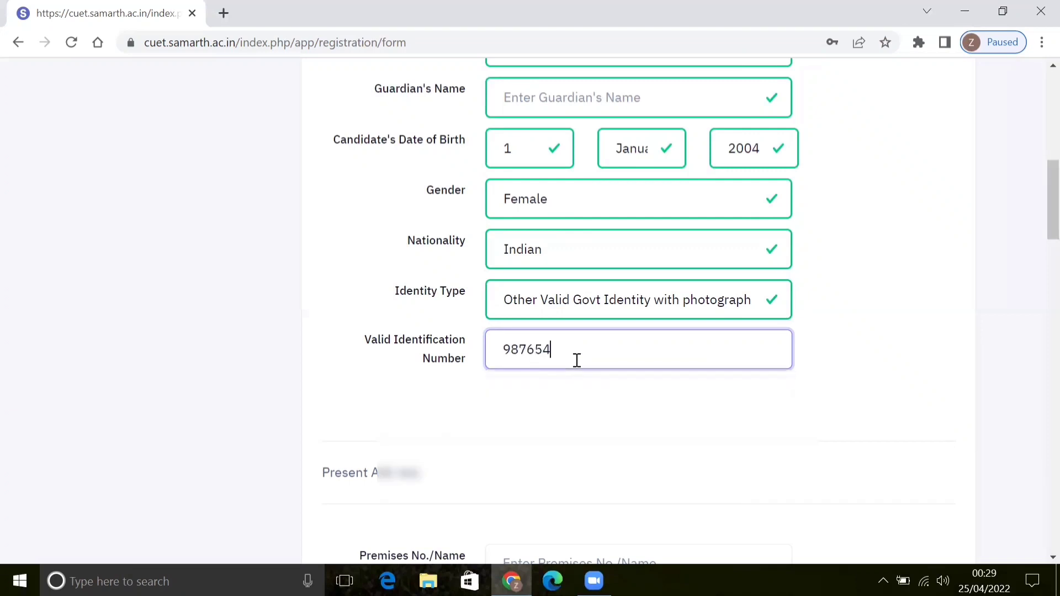
scroll(546, 410, down, 5)
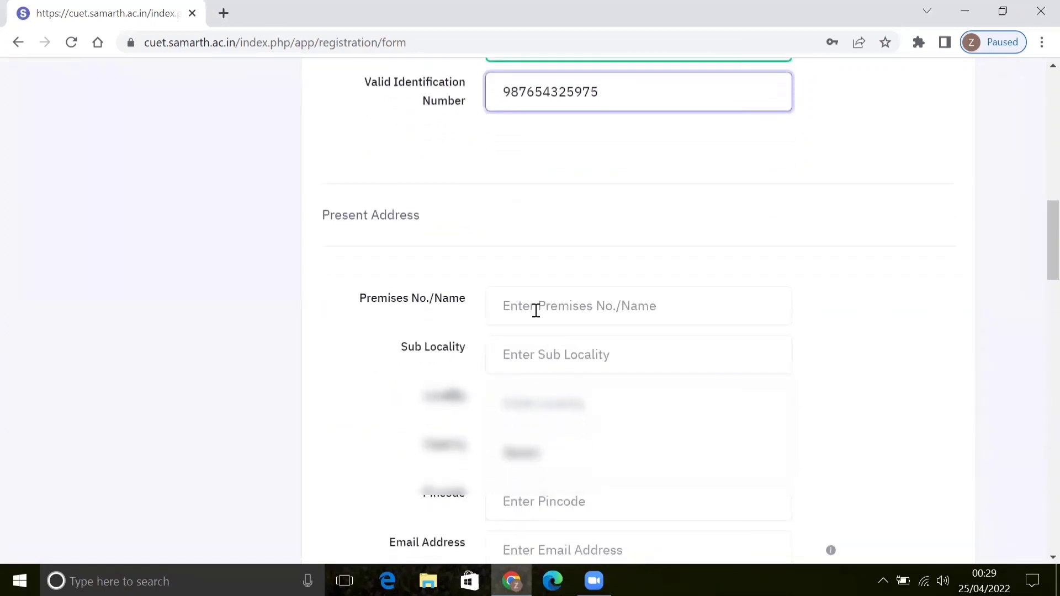
Step: Fill in the Premises, Sub Locality and Locality fields of the present address
click(536, 308)
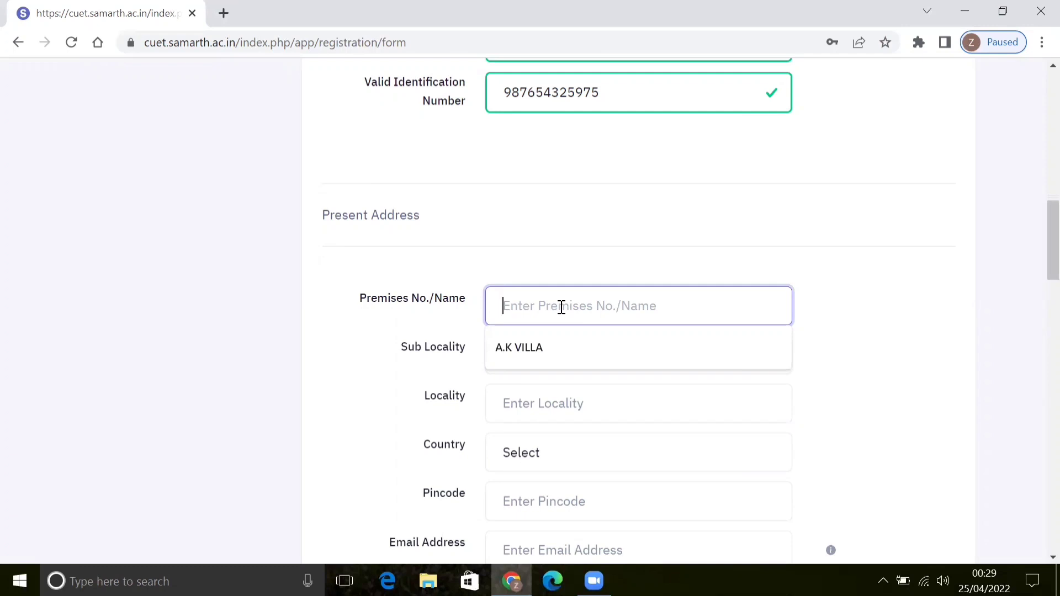
text(xyz)
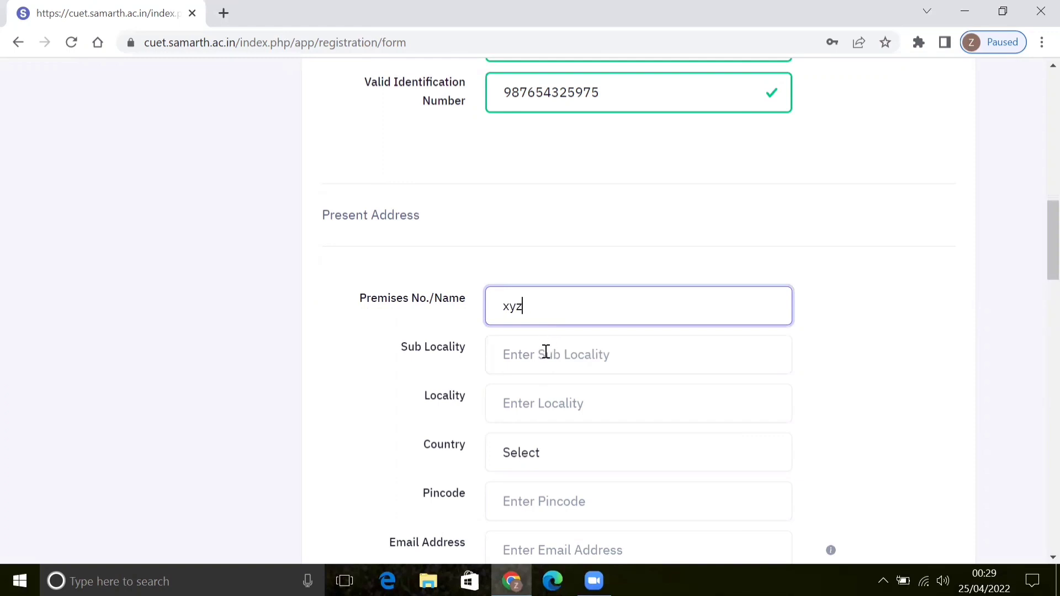
click(546, 352)
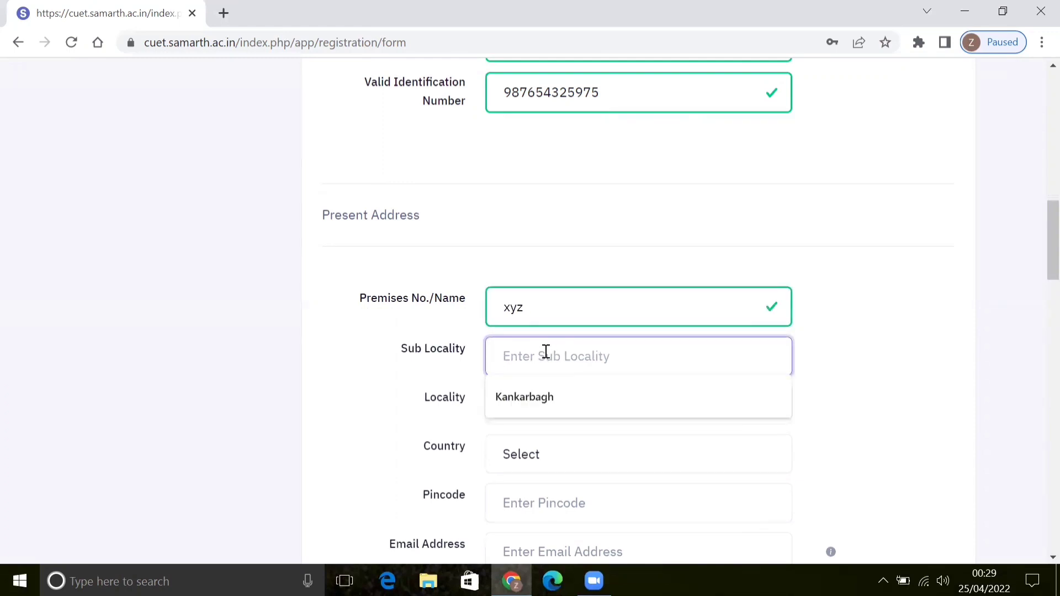
text(xyz)
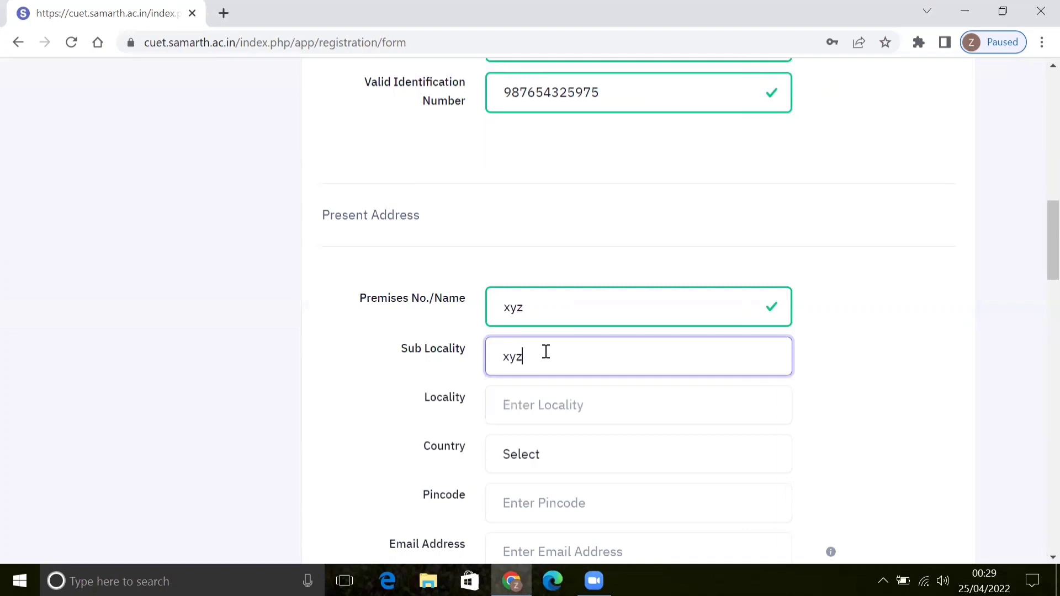
click(523, 402)
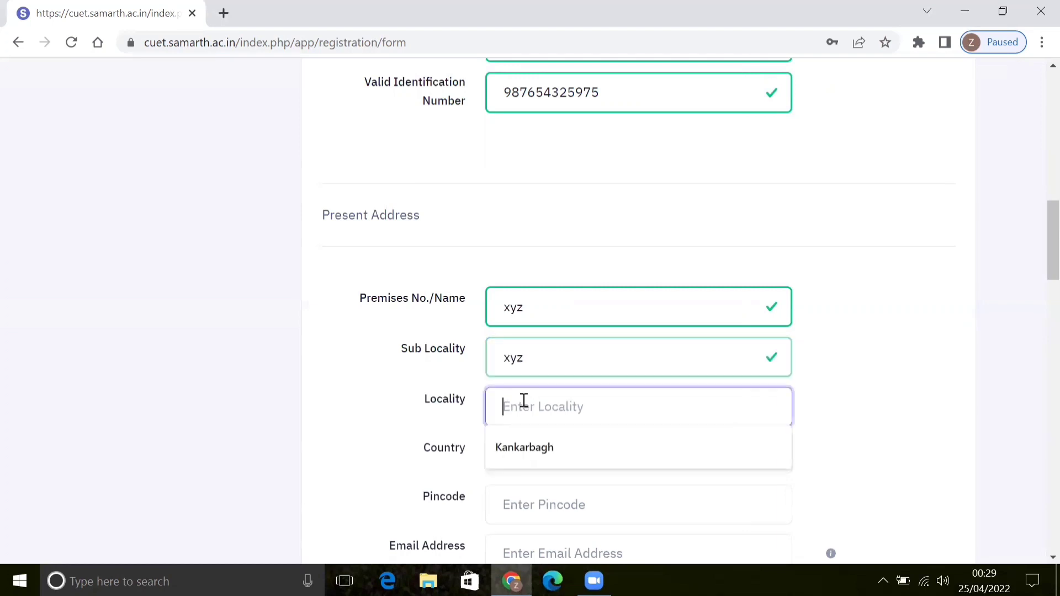
text(xyz)
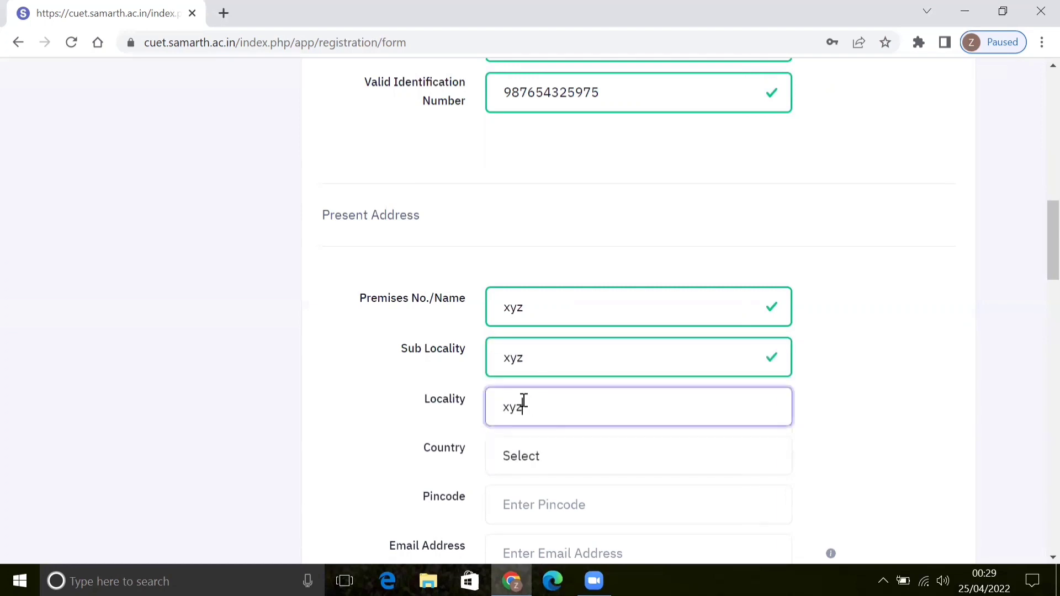
scroll(524, 401, down, 3)
Step: Set country India, state DELHI and district NEW DELHI
click(540, 293)
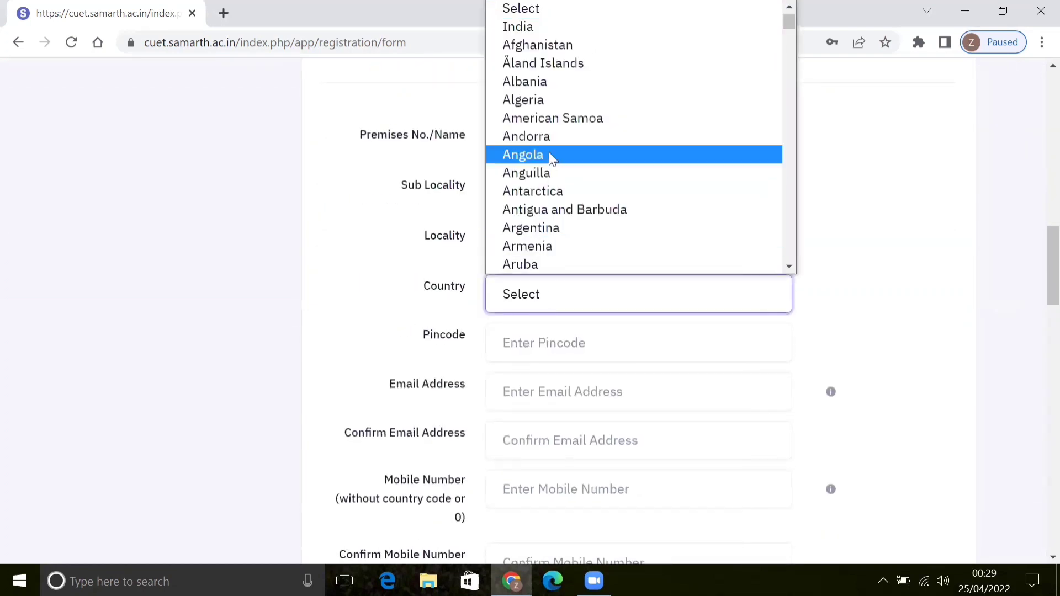
click(557, 24)
scroll(596, 326, down, 1)
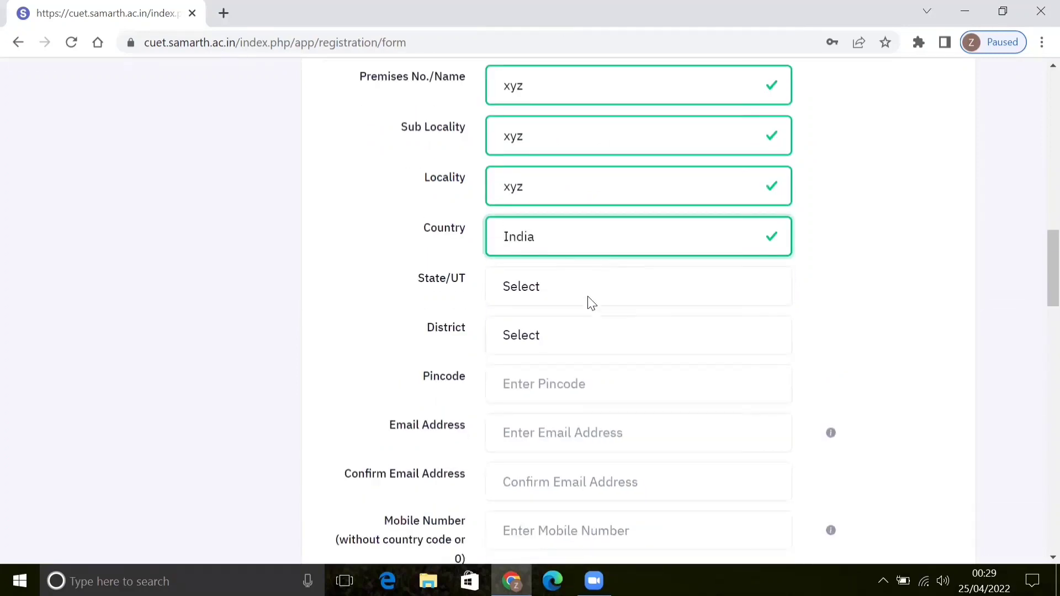
click(587, 295)
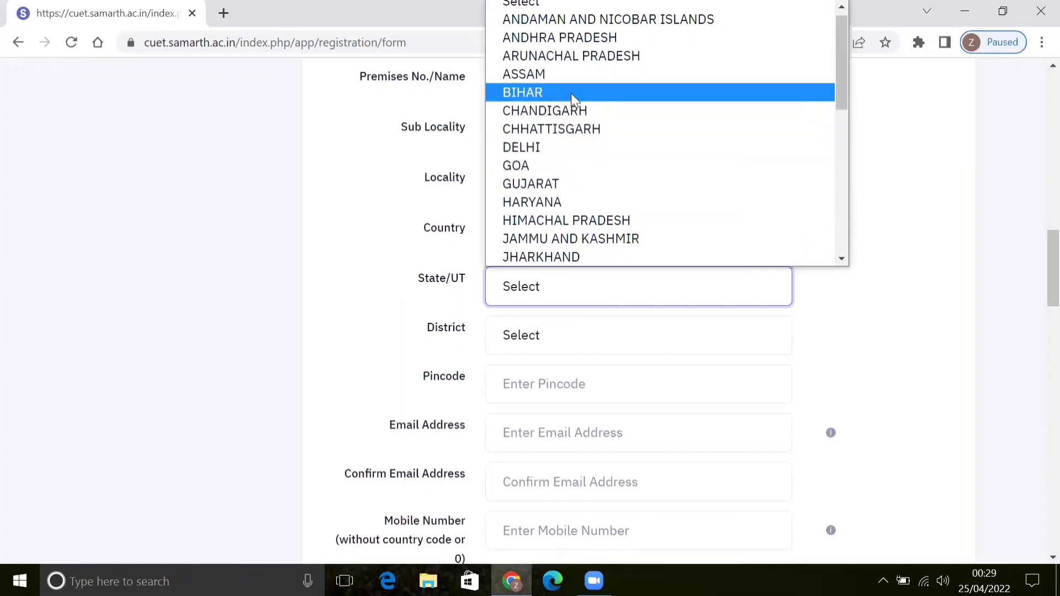
click(573, 144)
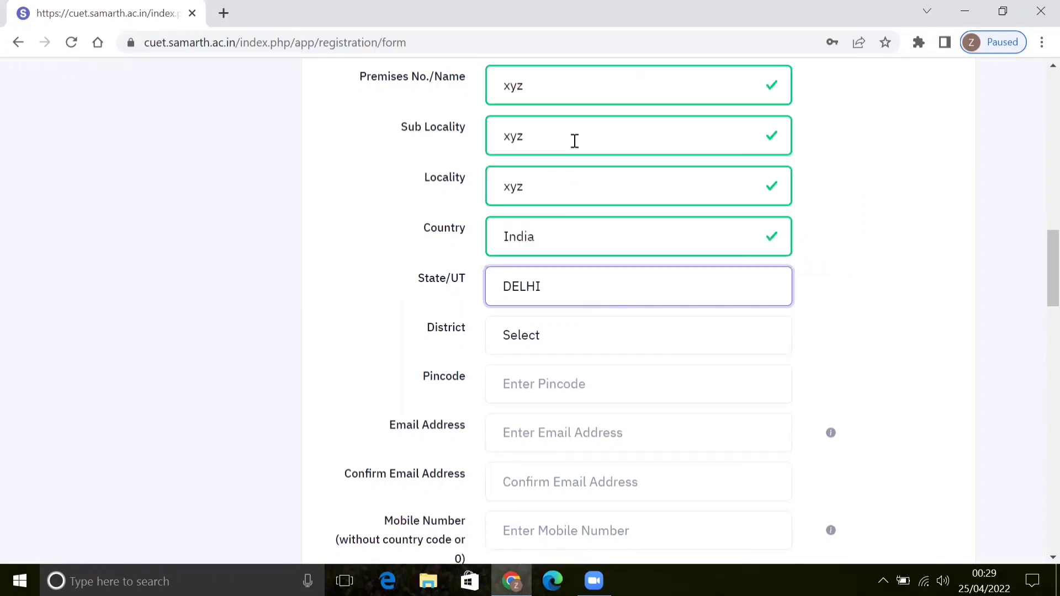
click(536, 335)
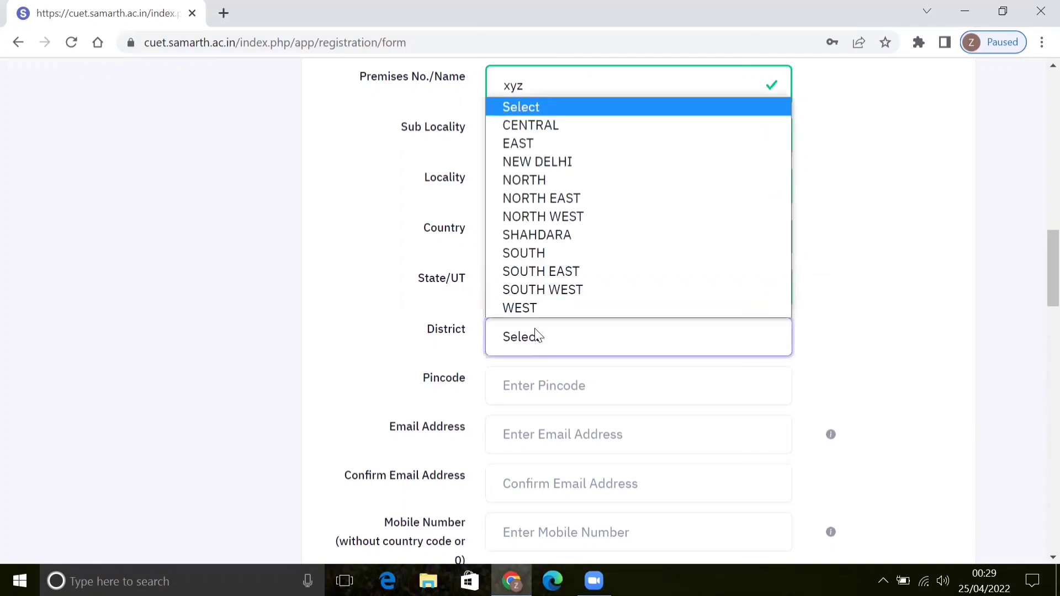
click(537, 160)
scroll(569, 342, down, 2)
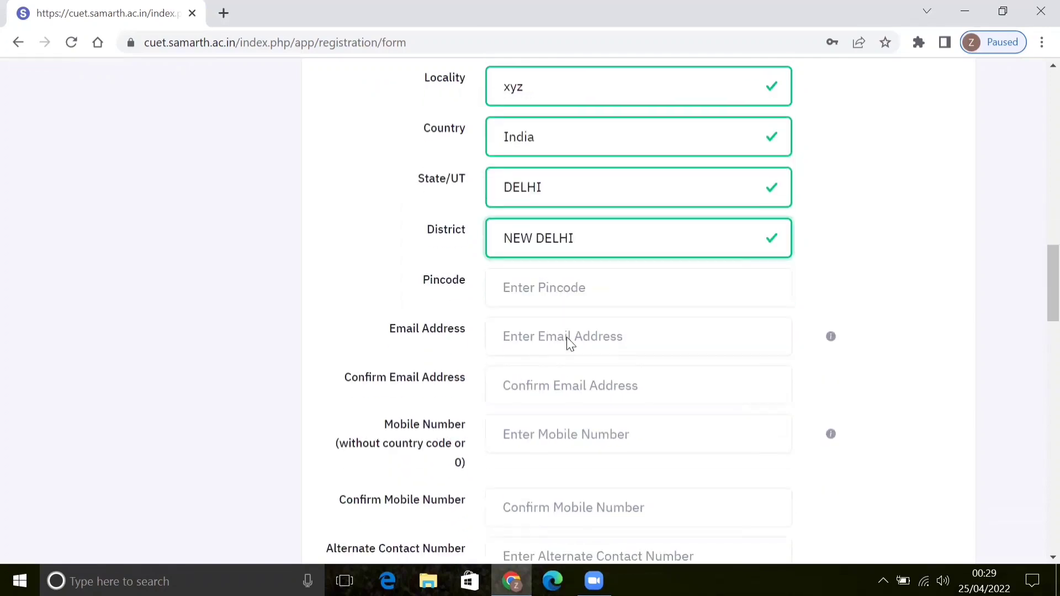
Step: Enter the pincode, replacing the rejected value with a valid six-digit one
click(566, 291)
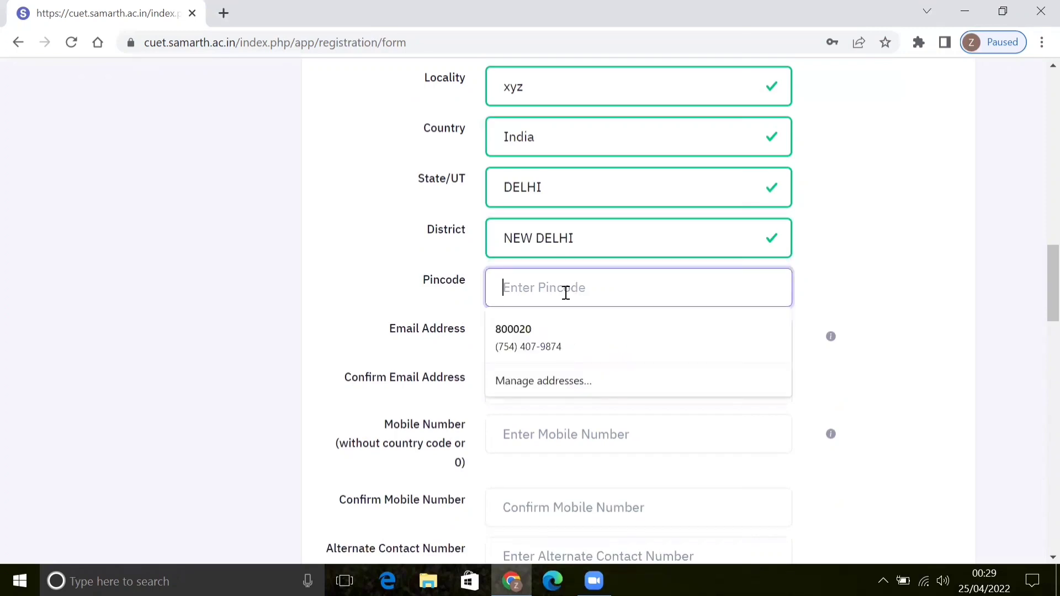
text(80000)
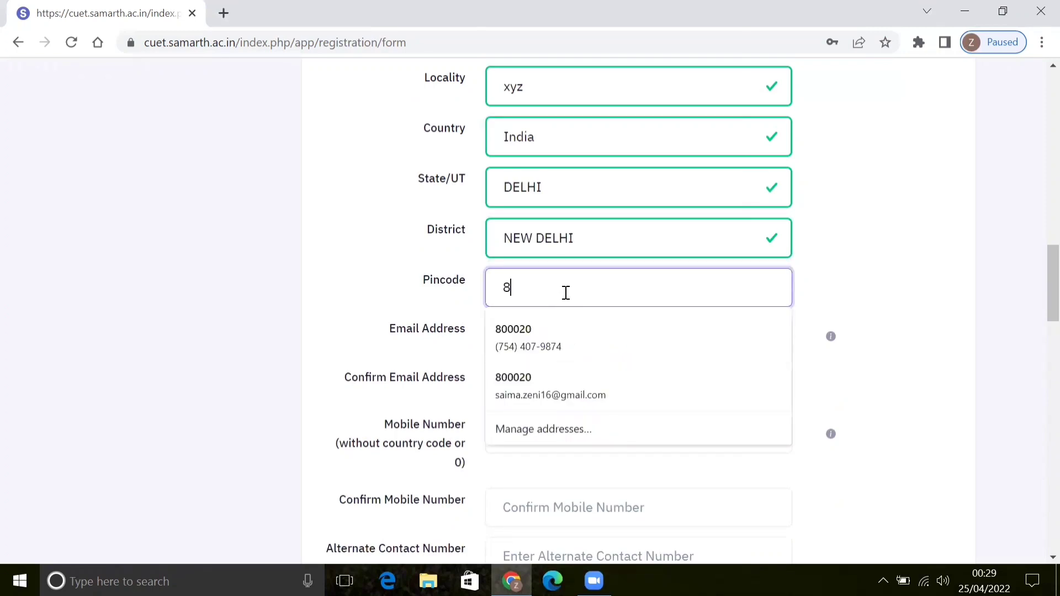
key(BackSpace)
key(BackSpace)
text(31)
click(554, 334)
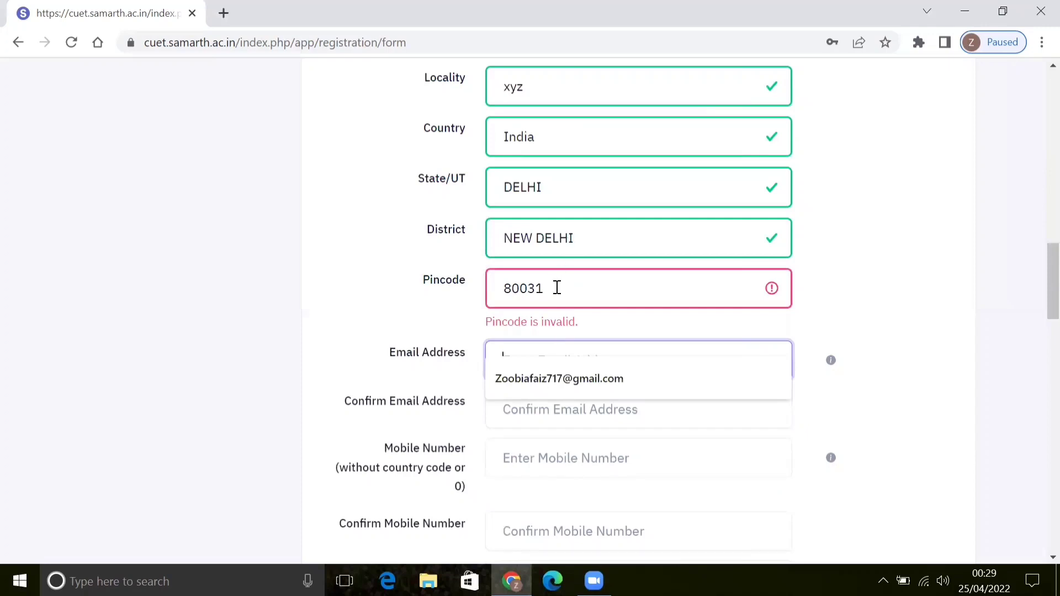
click(557, 288)
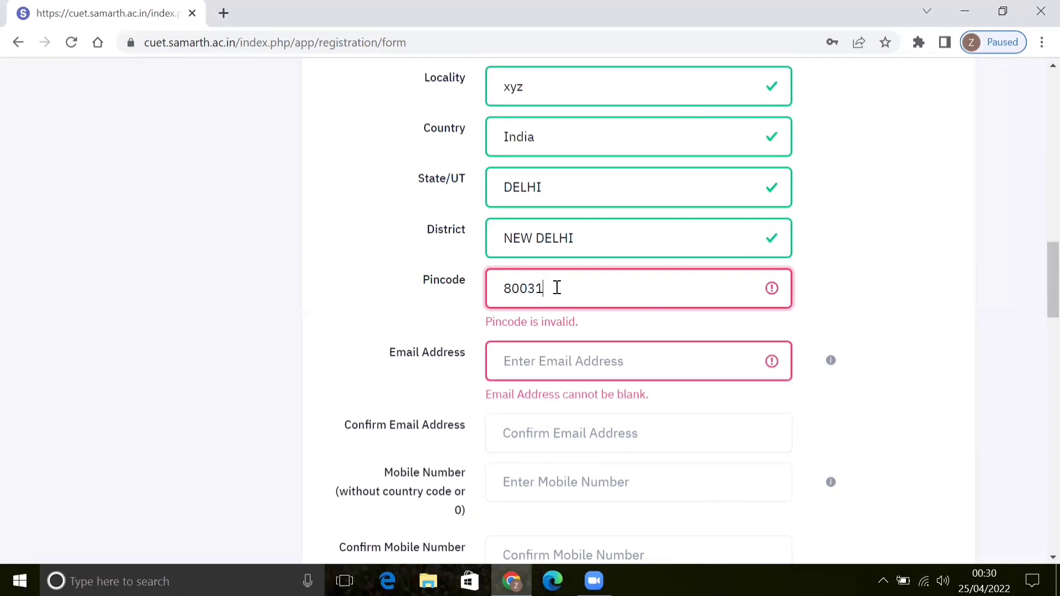
key(BackSpace)
key(BackSpace)
key(BackSpace)
key(BackSpace)
key(BackSpace)
text(110001)
click(535, 359)
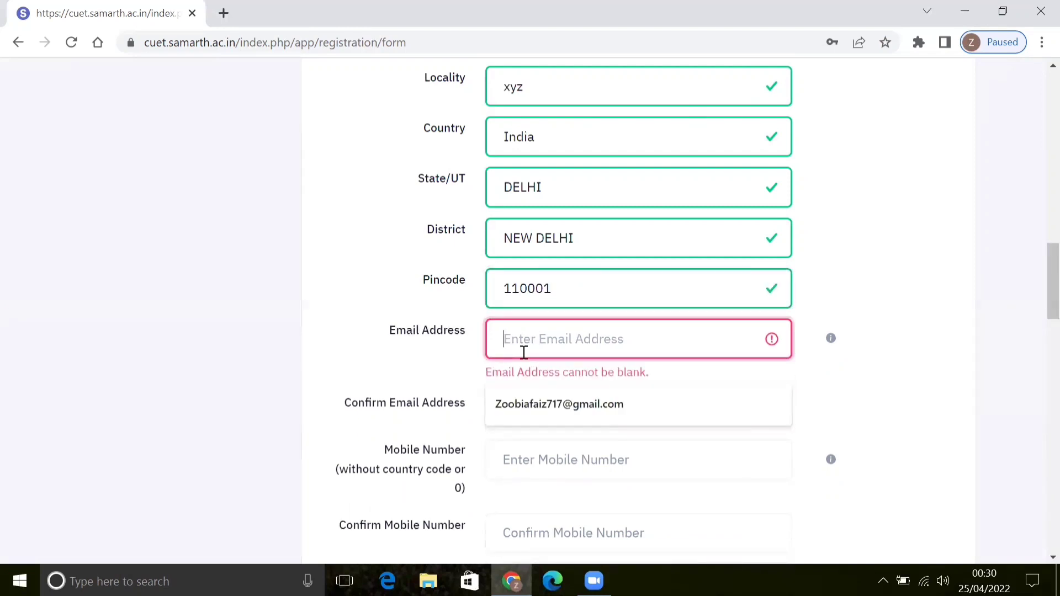
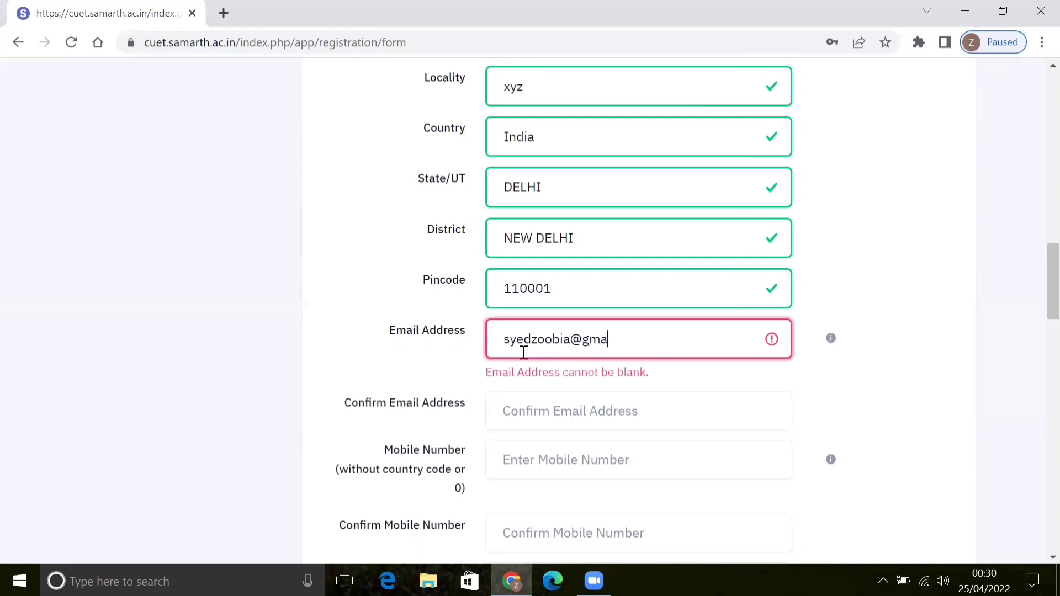
Step: Enter the candidate's e-mail address and retype it in Confirm Email Address
scroll(525, 352, down, 1)
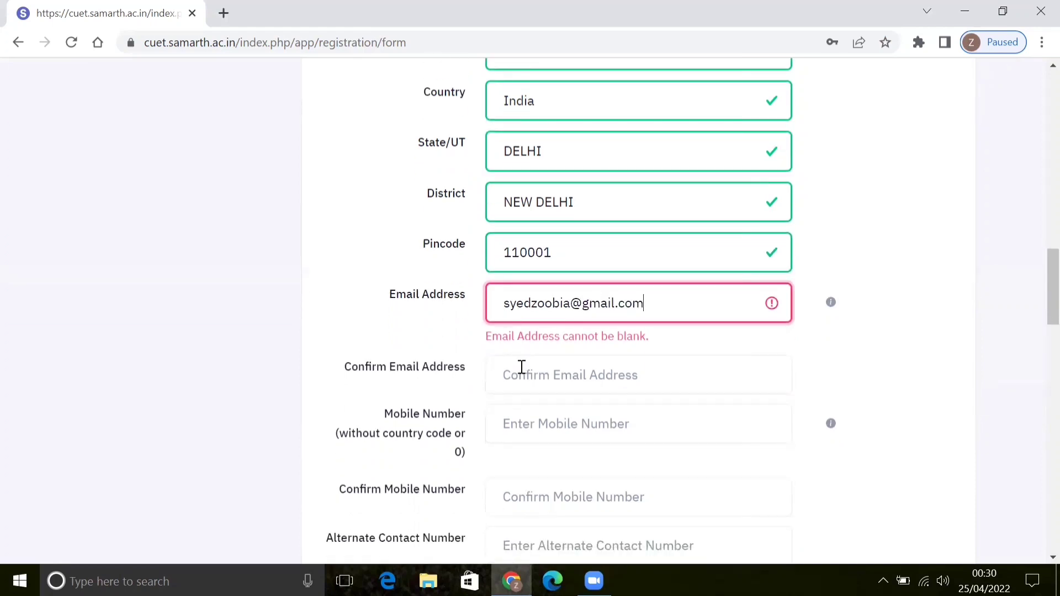
click(519, 378)
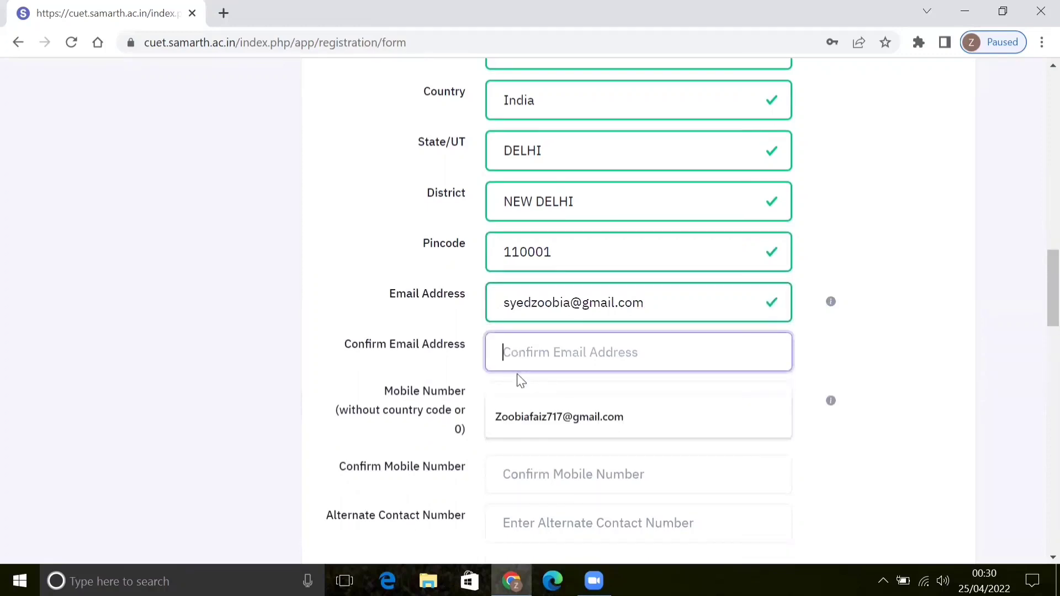
scroll(519, 380, down, 1)
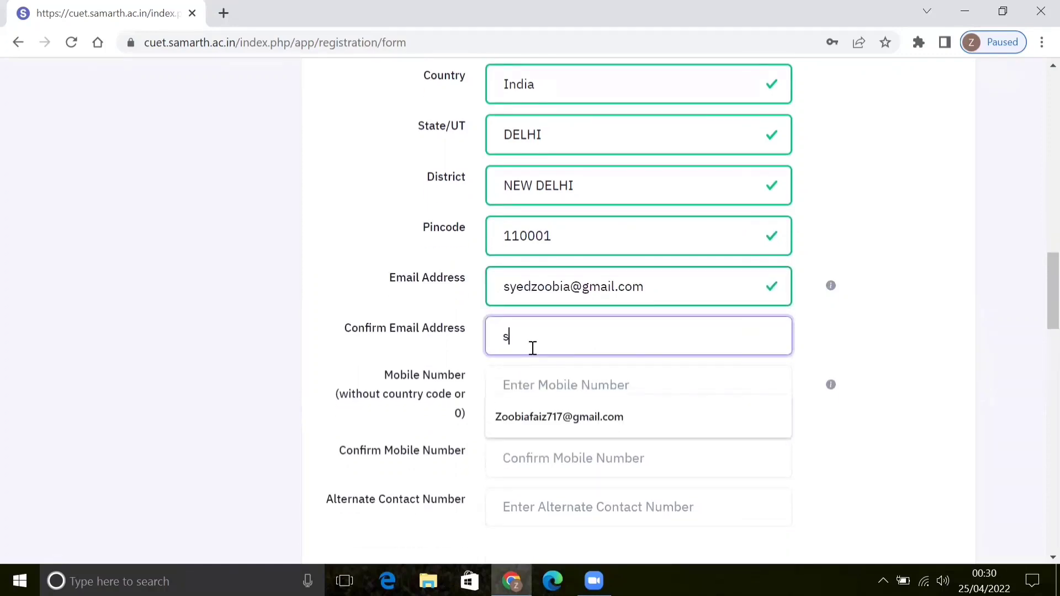
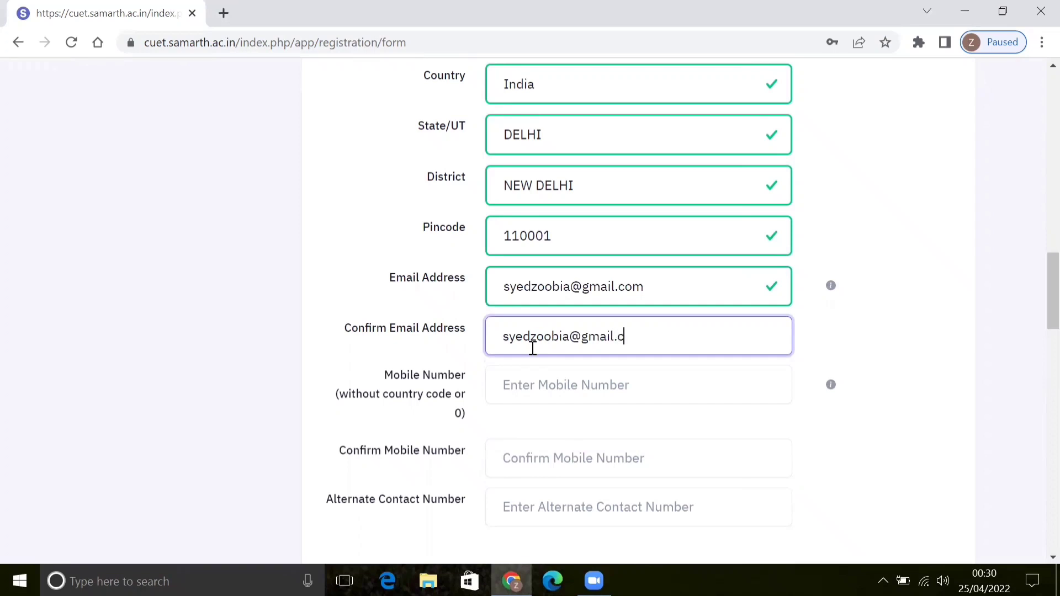
scroll(533, 348, down, 1)
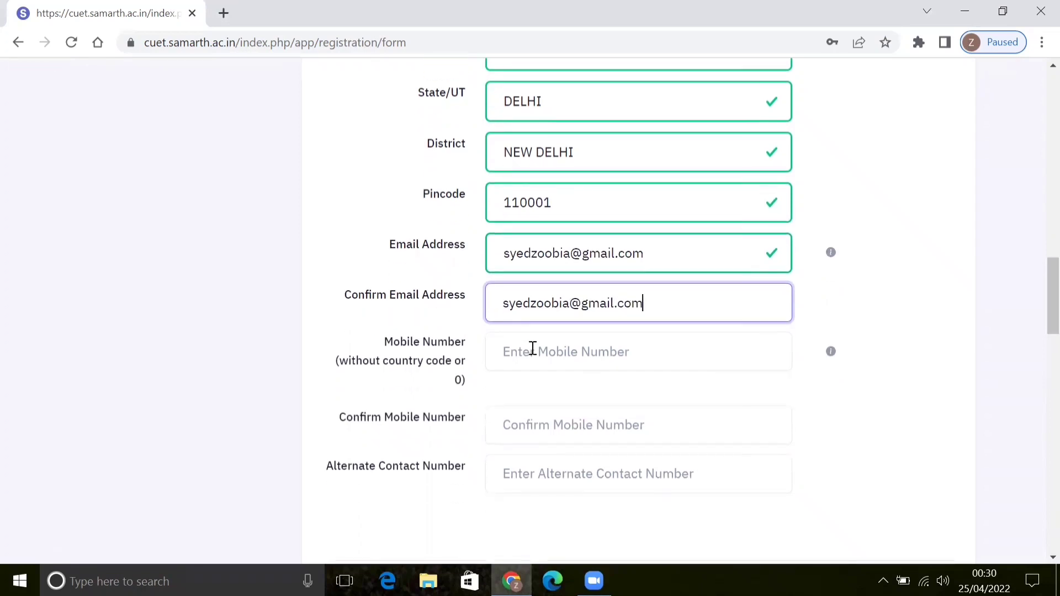
click(533, 349)
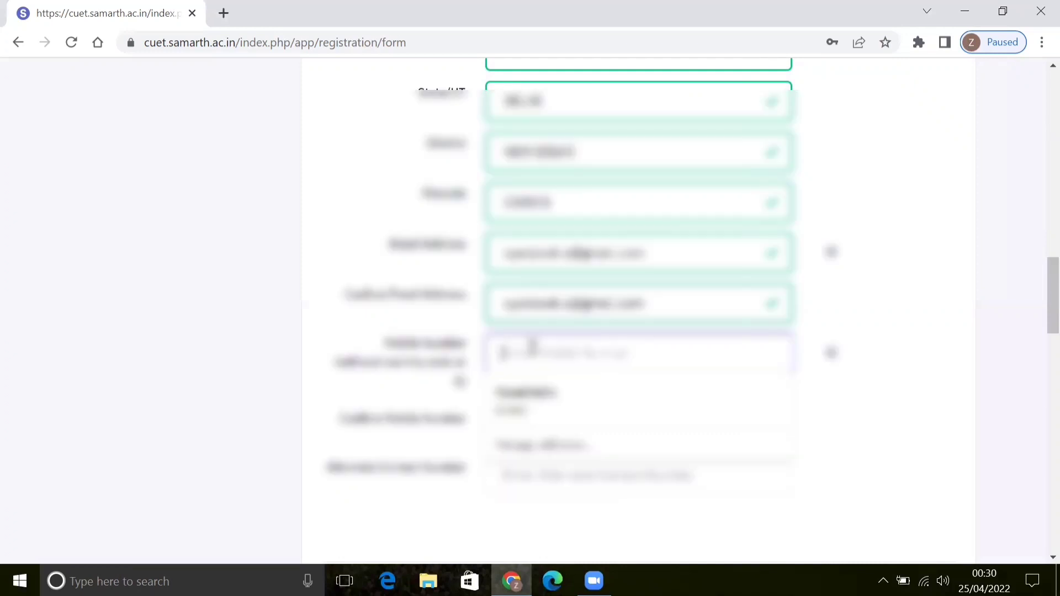
Step: Enter and confirm the candidate's mobile number, then type an alternate contact number
text(9)
key(BackSpace)
text(9)
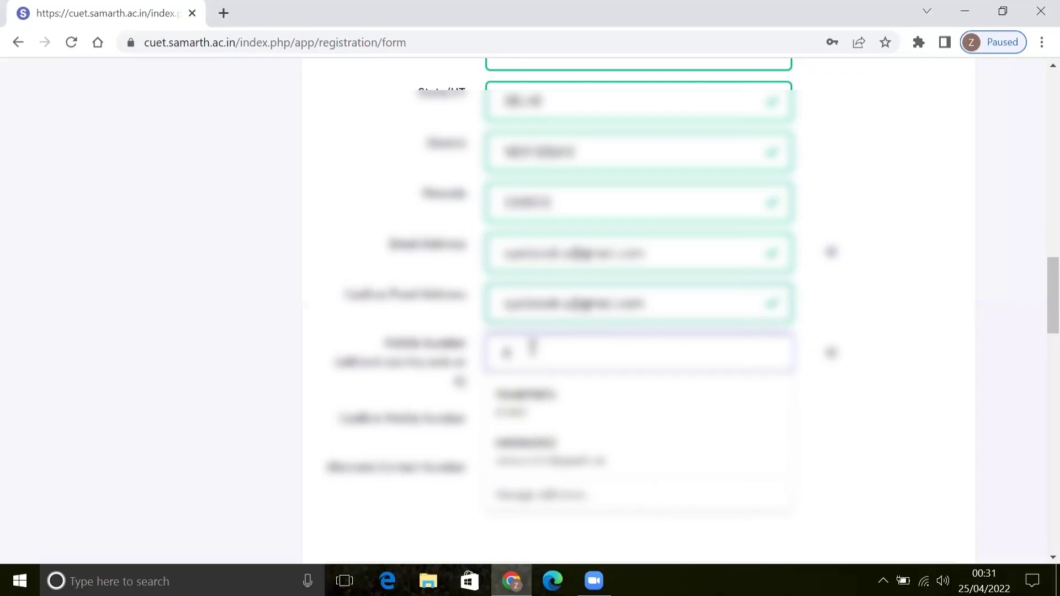
text(999)
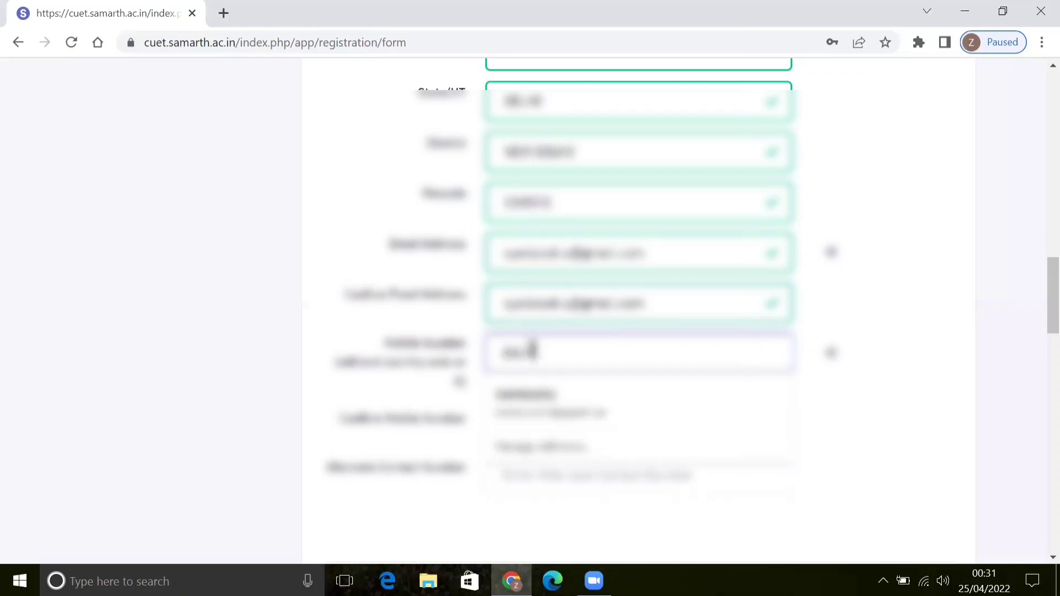
text(9)
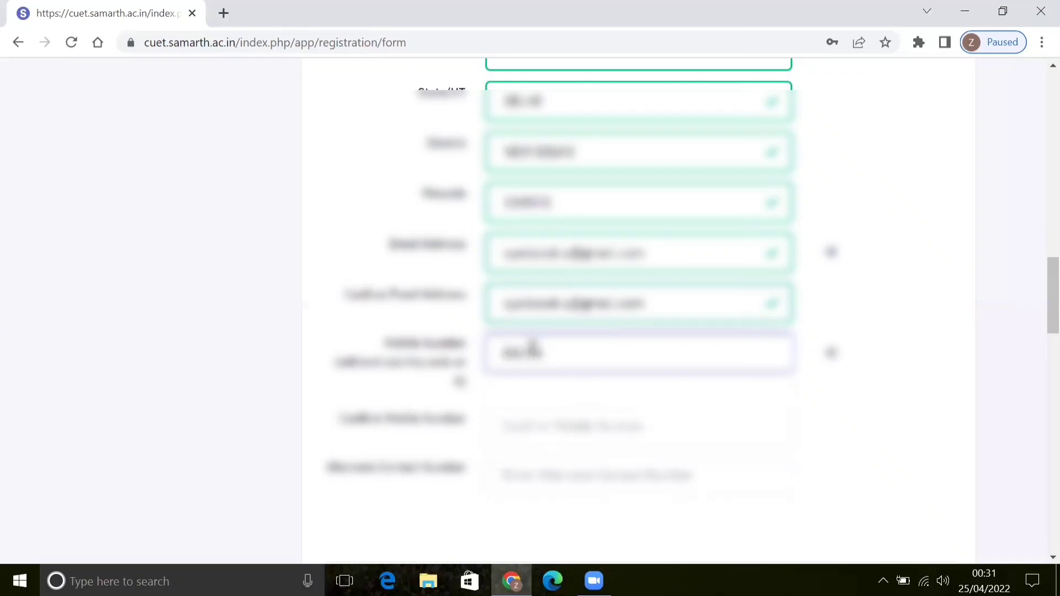
text(999999)
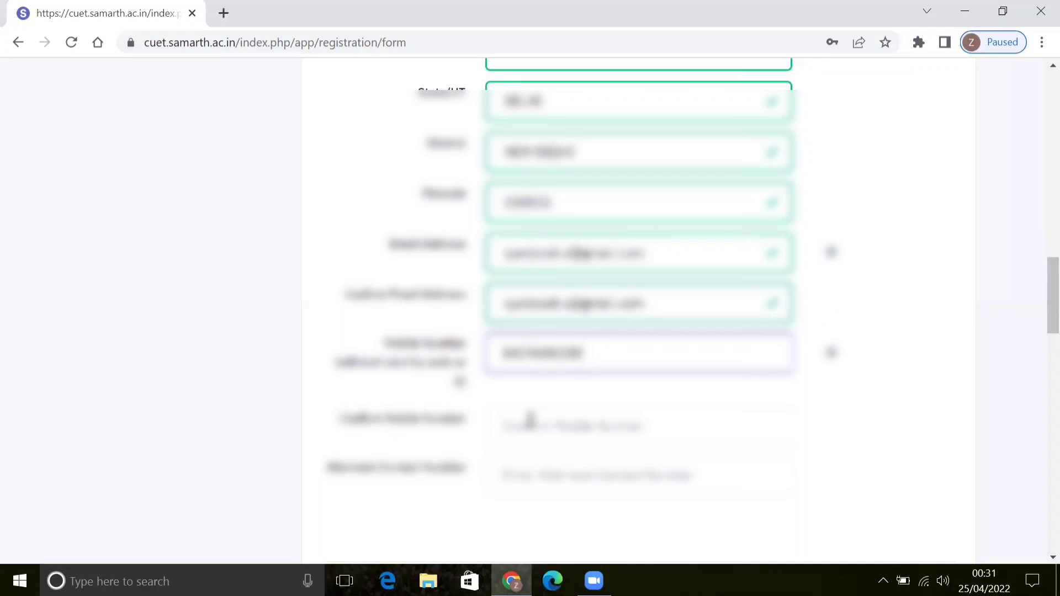
click(530, 423)
scroll(530, 423, down, 7)
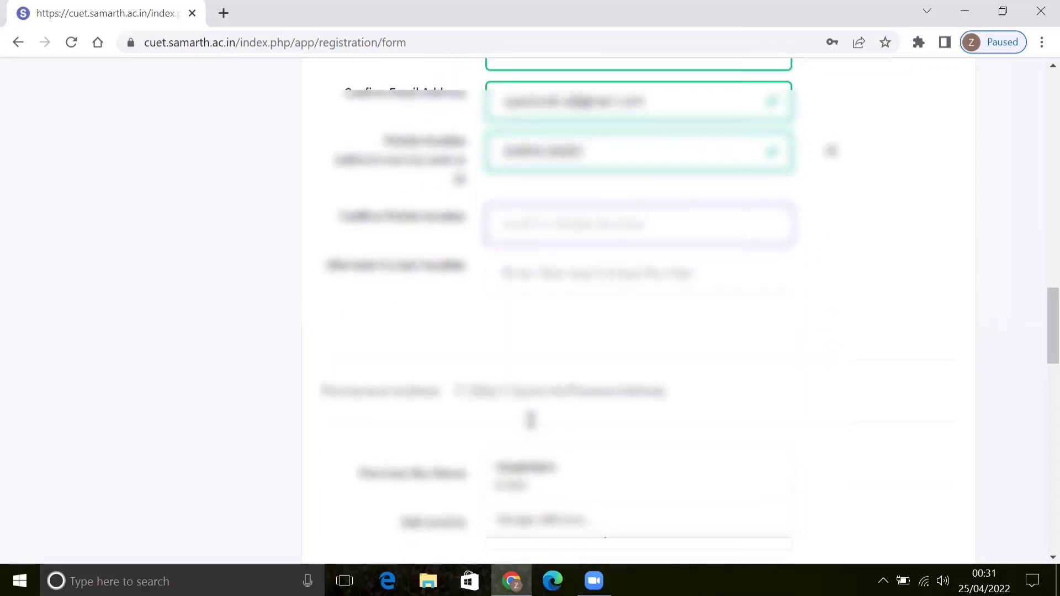
scroll(530, 420, up, 2)
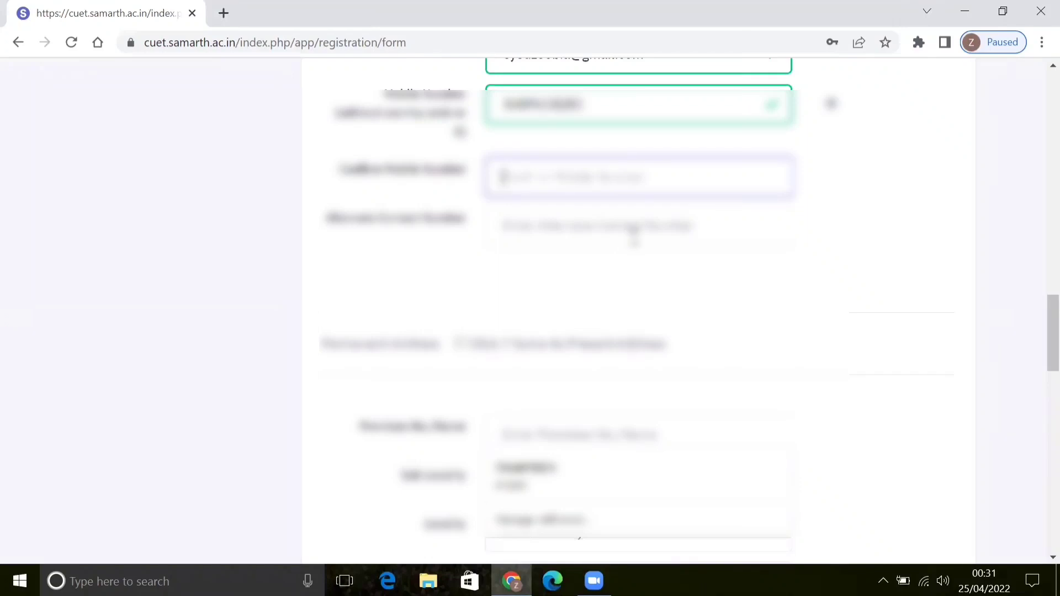
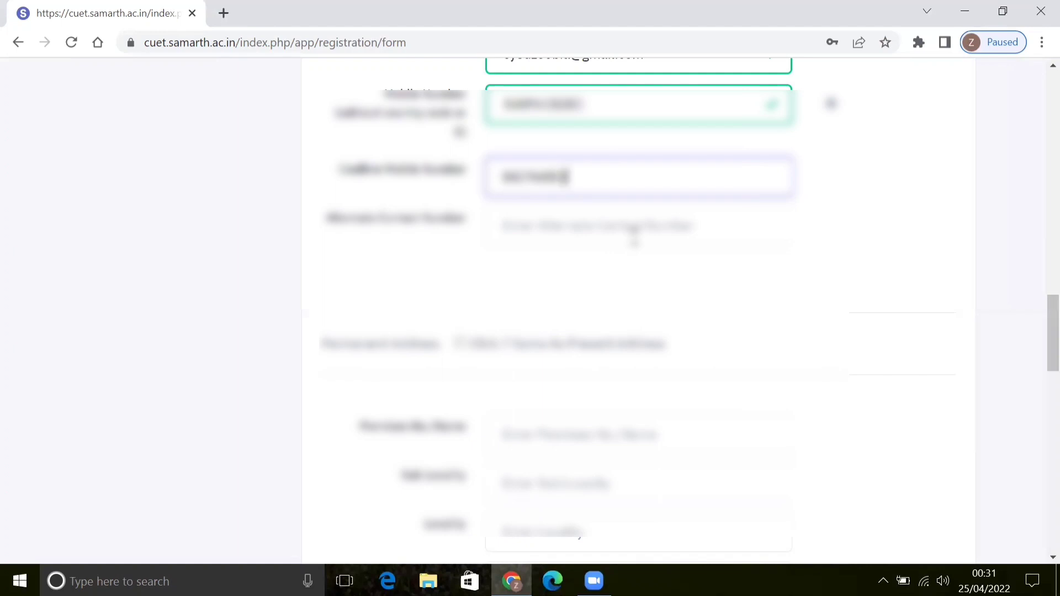
click(633, 231)
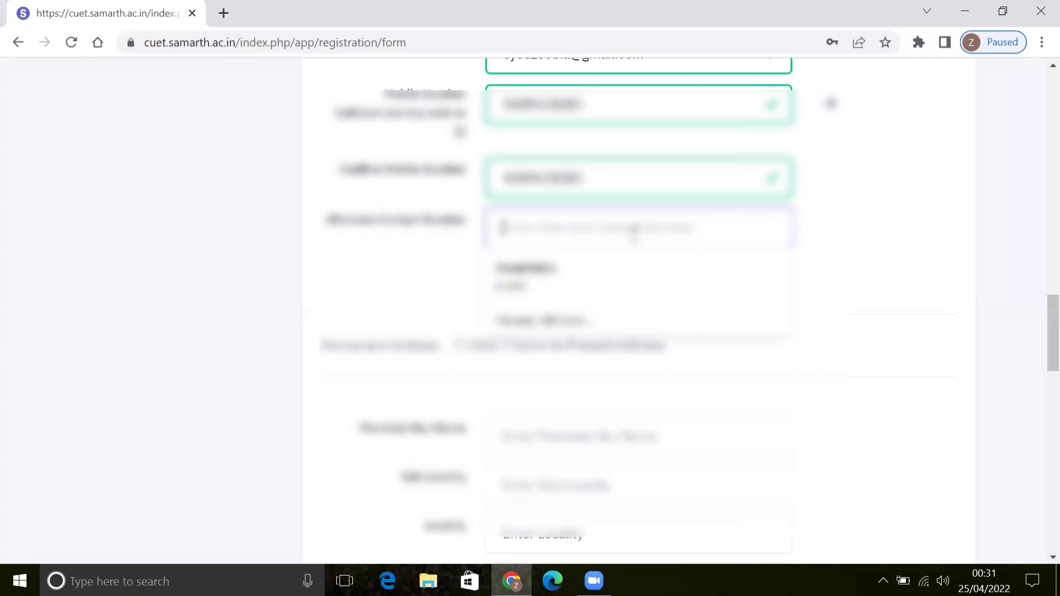
text(6)
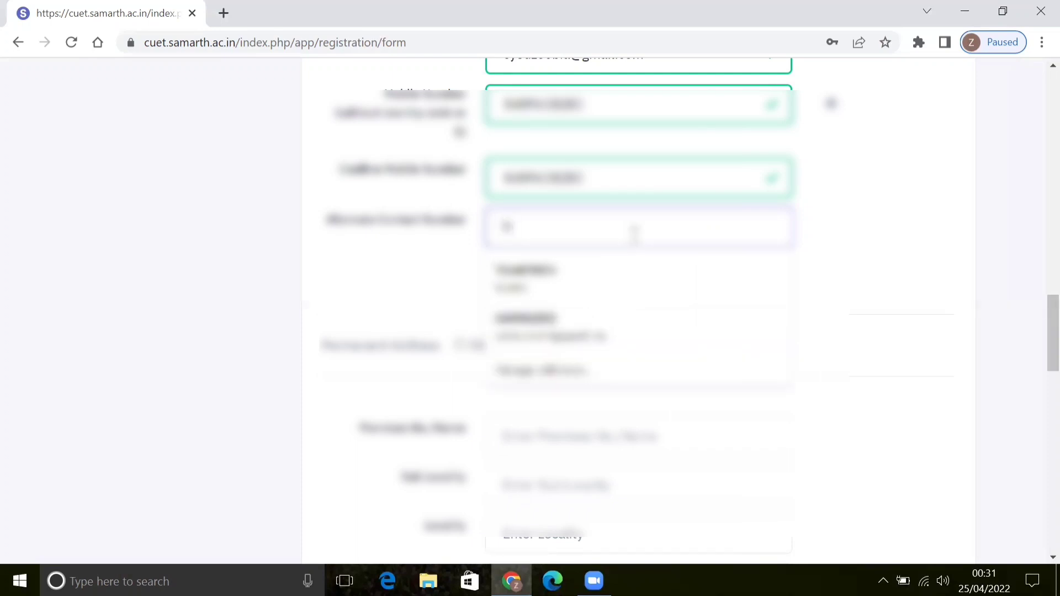
text(????)
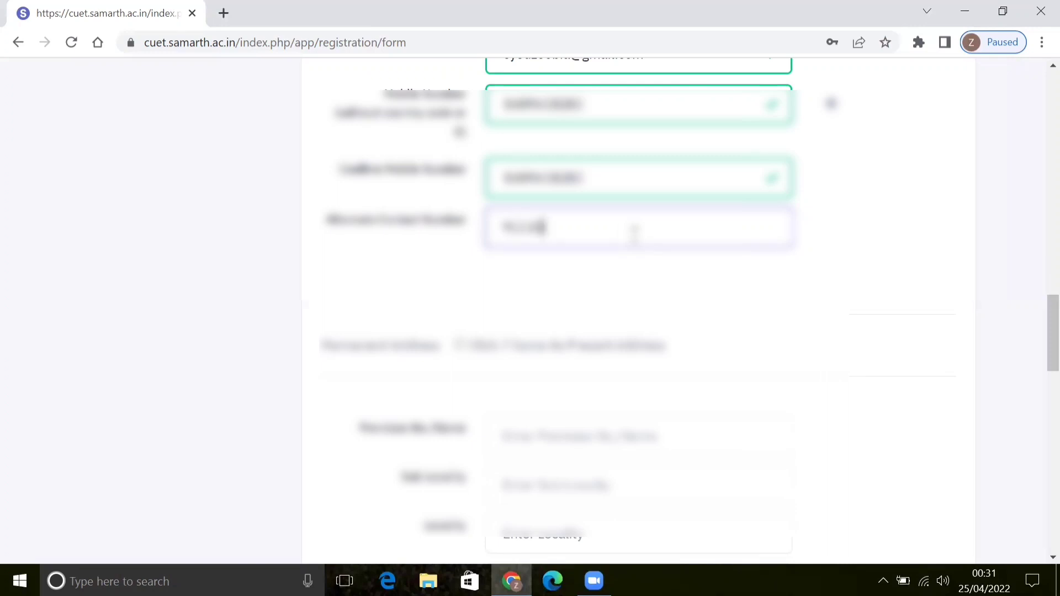
text(?7???)
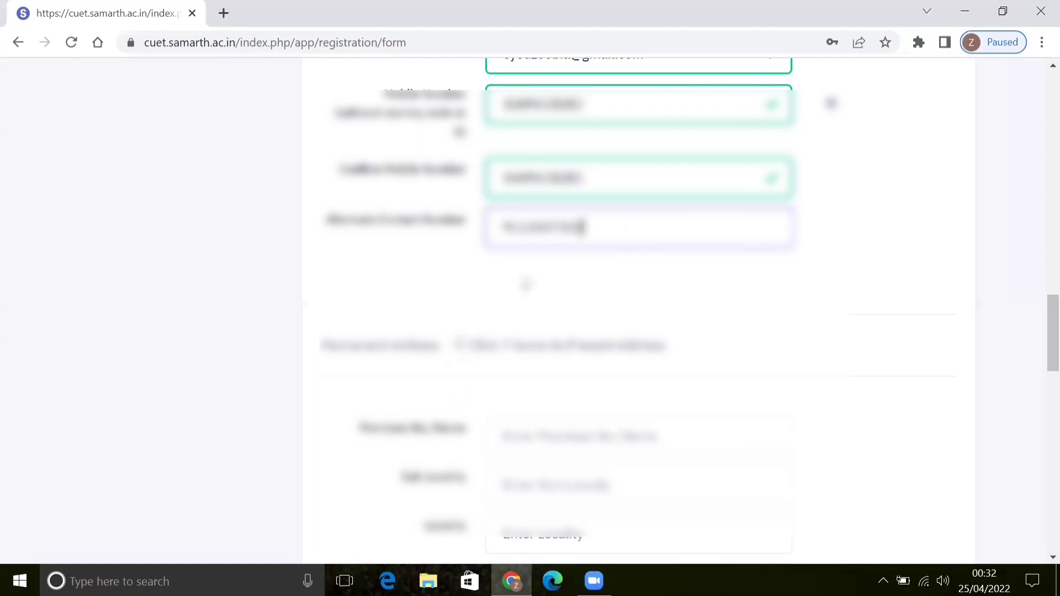
Step: Copy the present address into the permanent address, review the fields, and scroll to Choose Password
click(528, 278)
scroll(527, 279, down, 2)
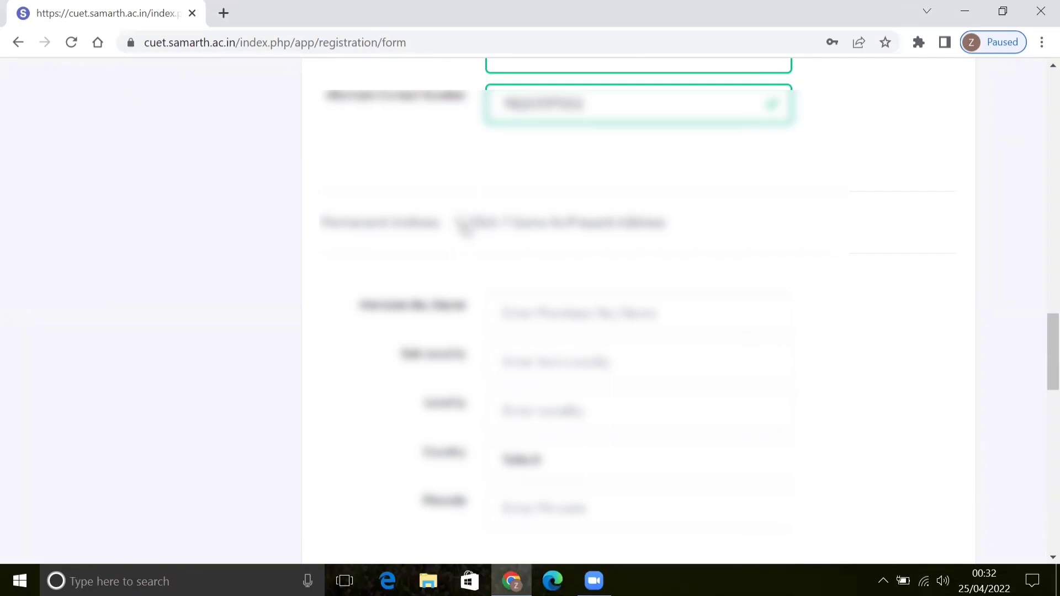
click(463, 223)
scroll(464, 230, down, 4)
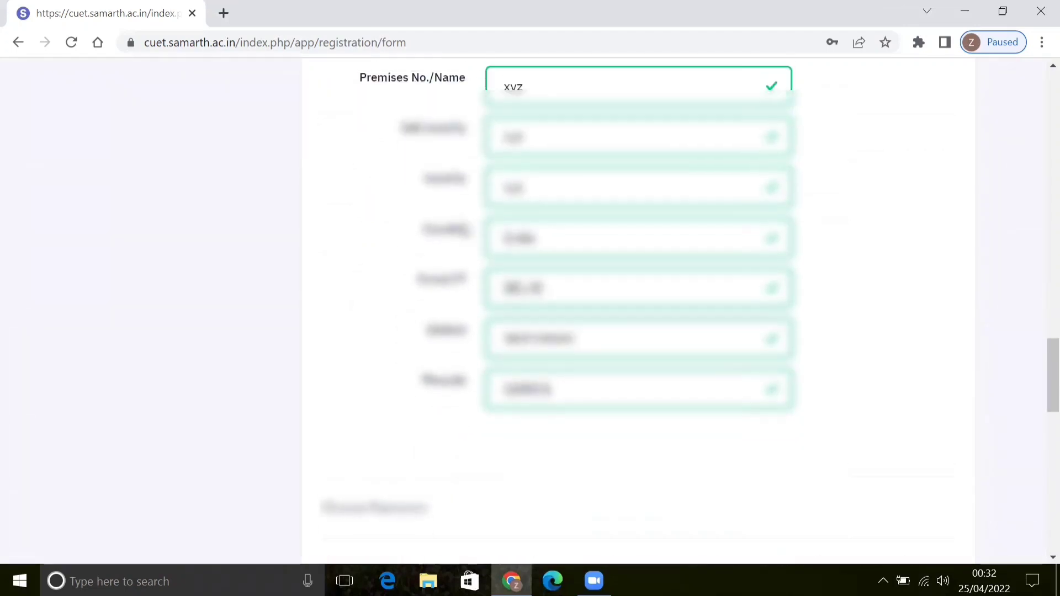
scroll(466, 230, up, 10)
scroll(465, 230, down, 7)
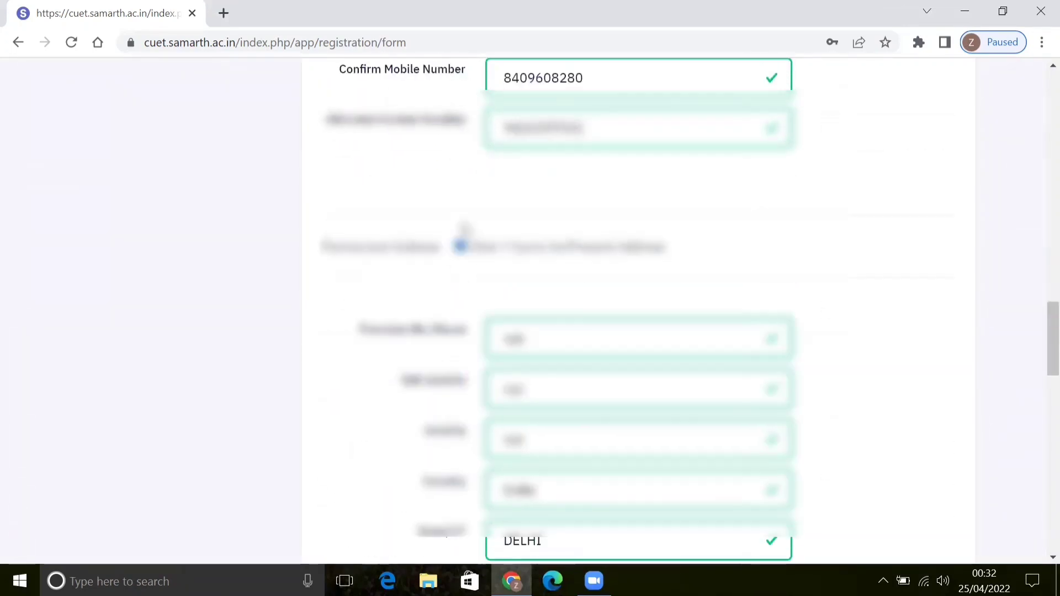
scroll(465, 230, up, 12)
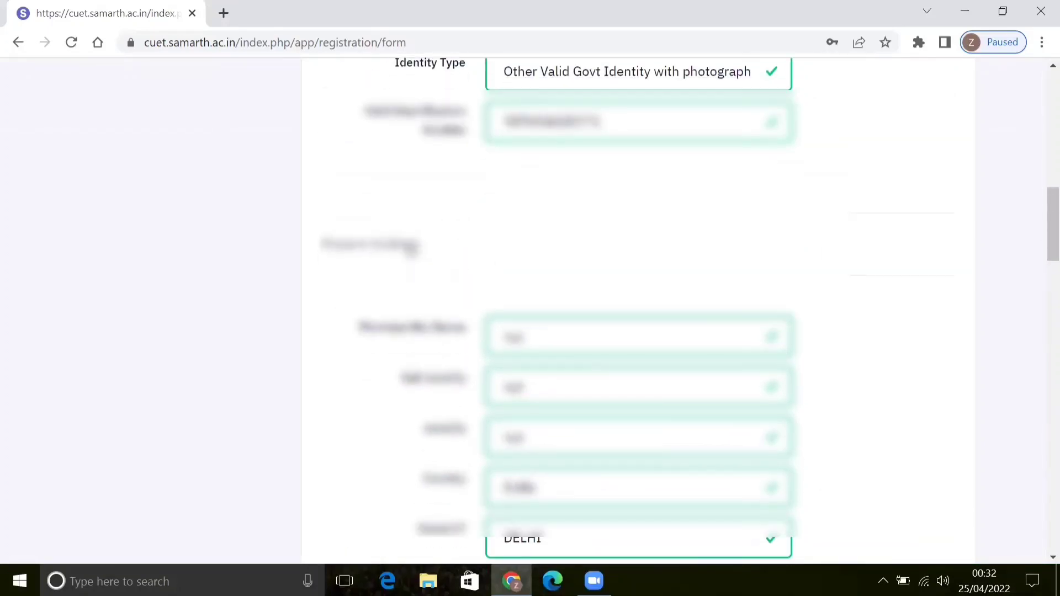
scroll(410, 251, down, 12)
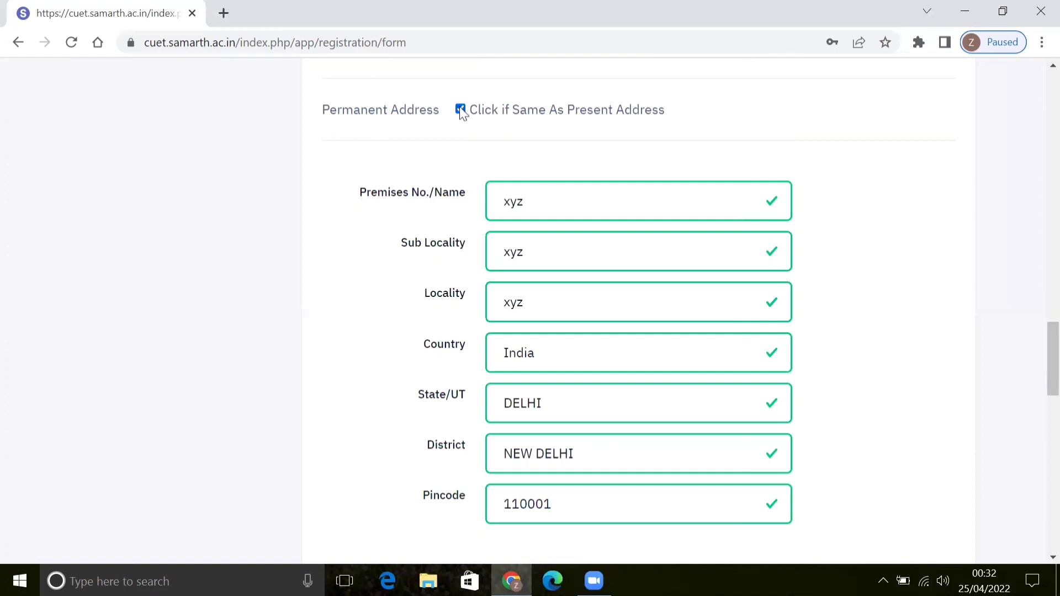
scroll(483, 206, down, 10)
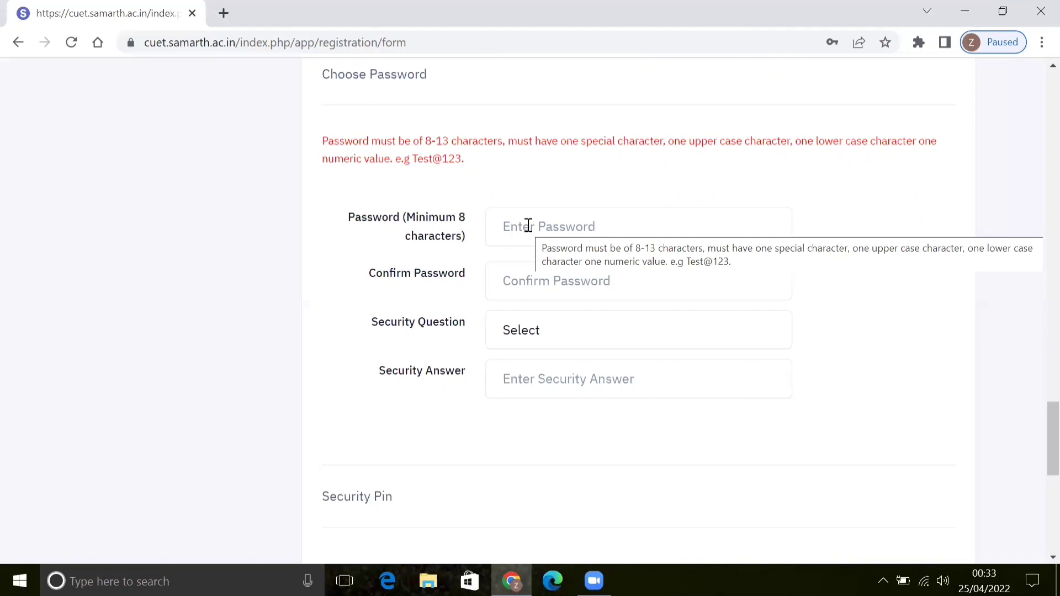
Step: Enter an account password and its confirmation, trimming characters from both
click(525, 230)
text(•••••••••)
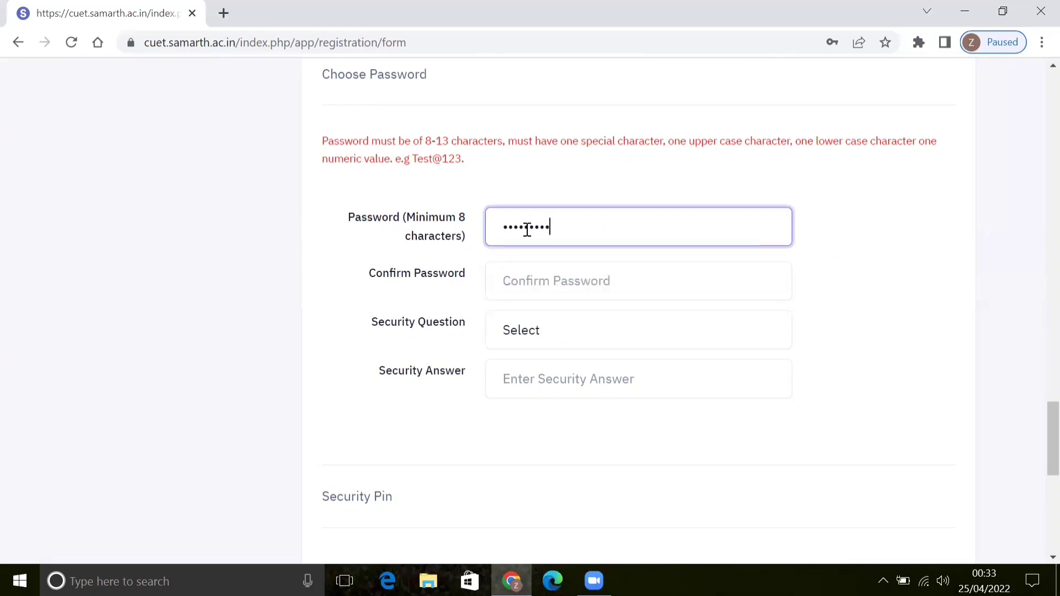
click(527, 281)
text(•••••••••)
click(568, 229)
key(BackSpace)
click(594, 232)
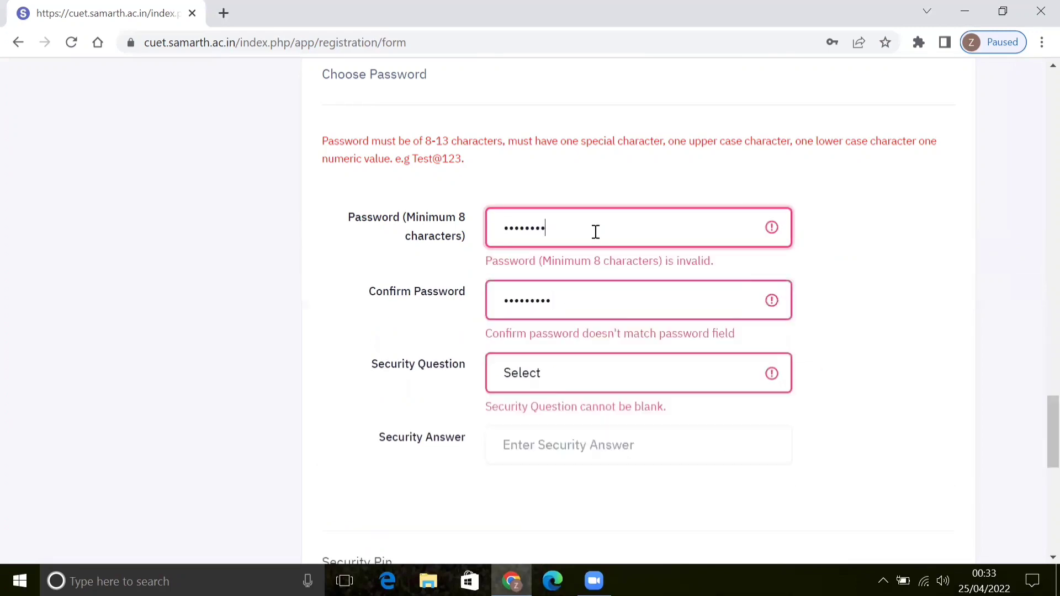
key(BackSpace)
click(588, 305)
key(BackSpace)
key(BackSpace)
key(BackSpace)
key(BackSpace)
key(BackSpace)
key(BackSpace)
key(BackSpace)
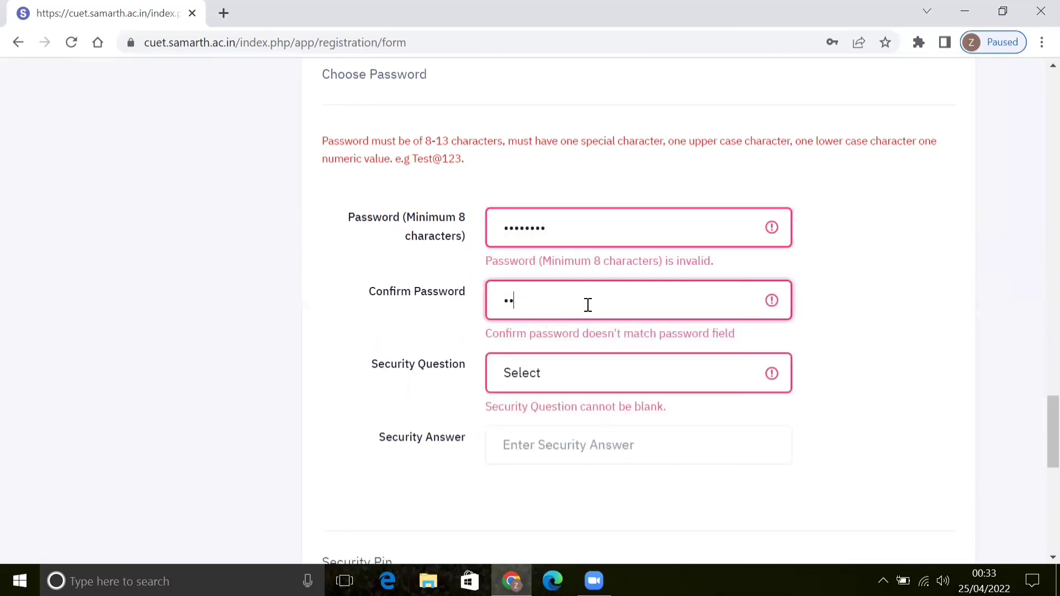
text(••••••)
click(567, 386)
Step: Retype the password and confirmation so they match and meet the 8–13 character rule
click(596, 217)
drag(597, 221, 495, 227)
text(••••••••)
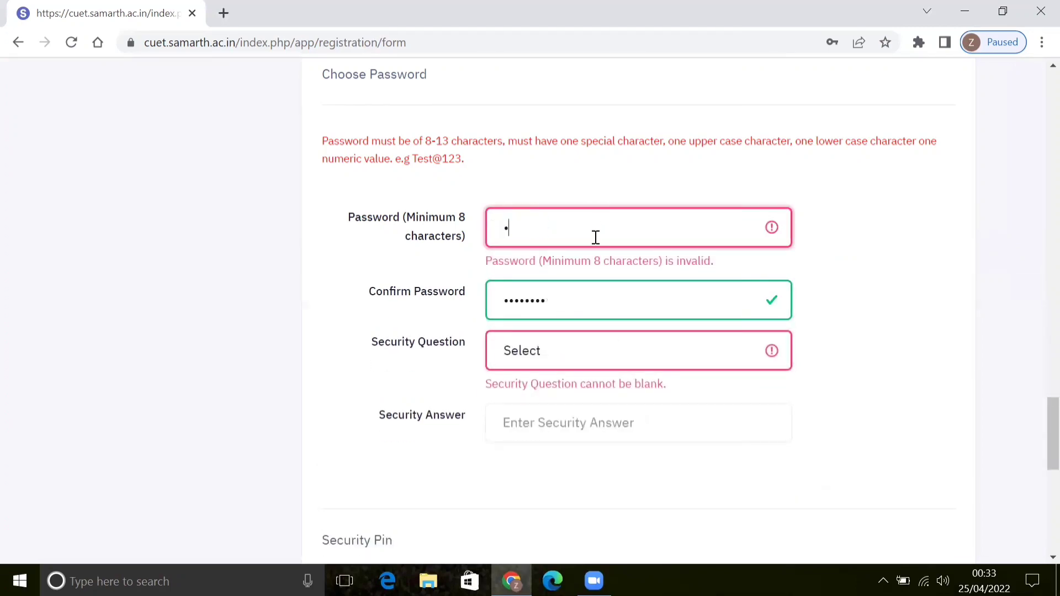
double_click(589, 286)
text(•••••••••)
click(575, 225)
text(••)
click(567, 309)
click(568, 331)
click(583, 286)
key(BackSpace)
key(Caps_Lock)
text(••)
key(Caps_Lock)
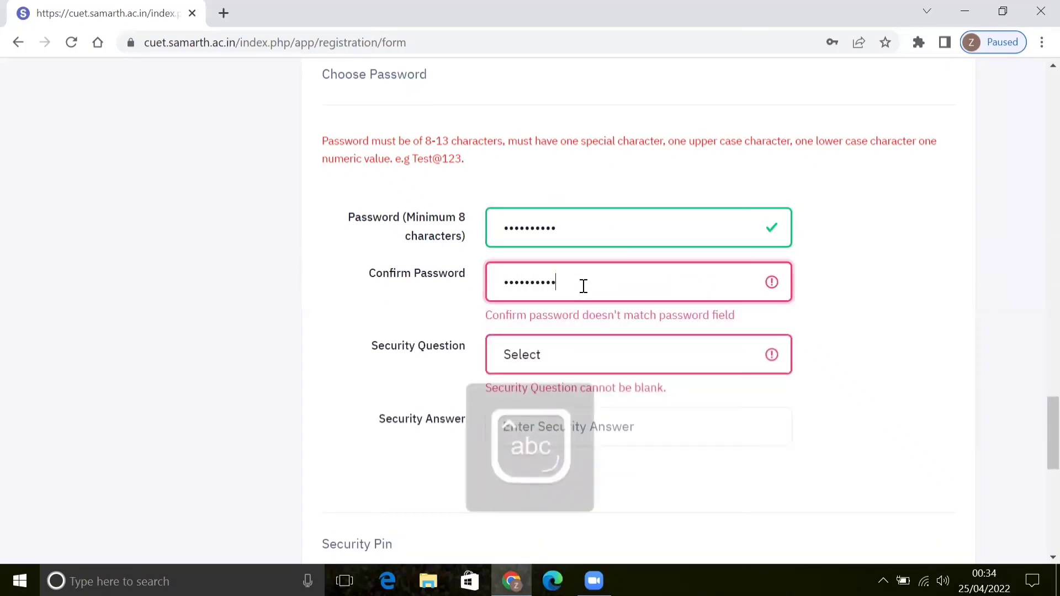
Step: Choose 'Which is your favourite book ?' as the security question
click(571, 332)
click(555, 382)
click(552, 403)
Step: Enter the security answer and the security pin from the image, then submit the form
text(•••••)
scroll(544, 426, down, 8)
click(539, 183)
text(guwlfo)
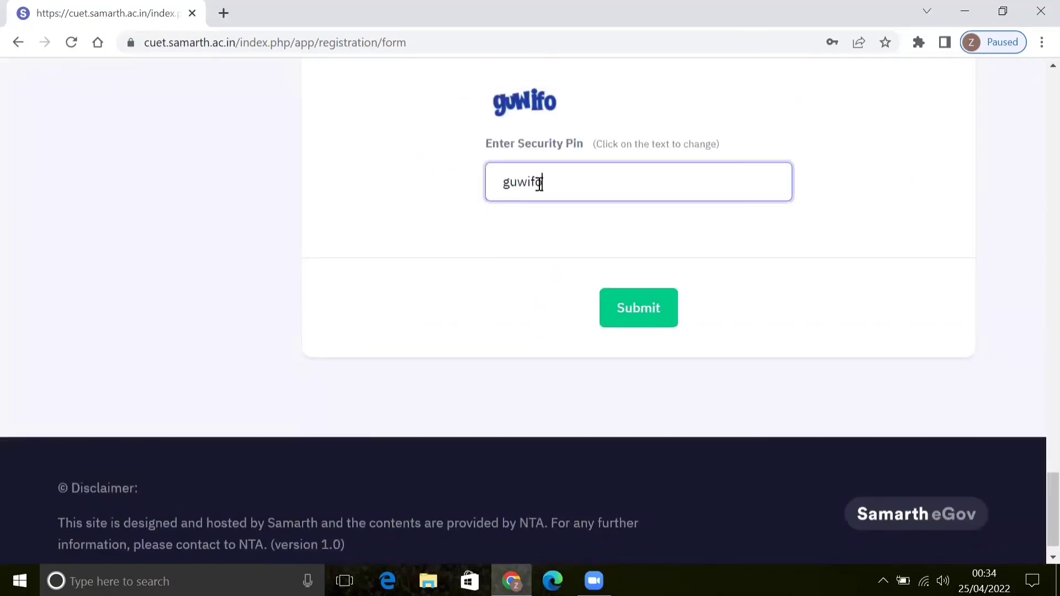
click(620, 310)
Step: Tick all nine checklist particulars and the declaration, then submit the details
scroll(619, 311, down, 15)
click(98, 259)
click(98, 291)
click(98, 322)
click(98, 353)
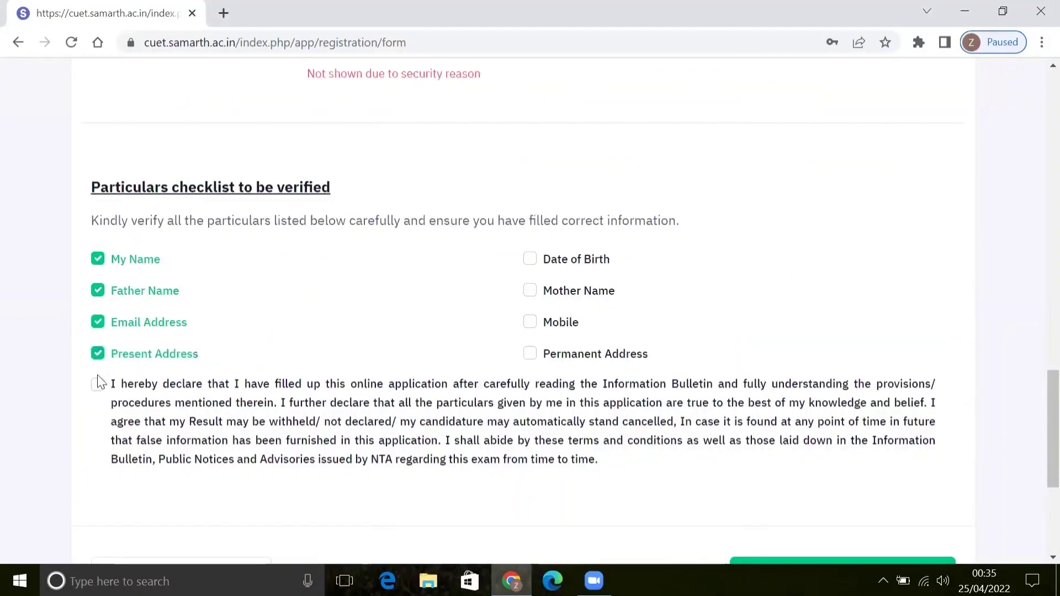
click(98, 384)
click(530, 259)
click(530, 290)
click(530, 322)
click(530, 354)
scroll(530, 353, down, 5)
click(835, 303)
Step: Confirm the prompt, enter the security pin and the received OTP, and submit
click(608, 152)
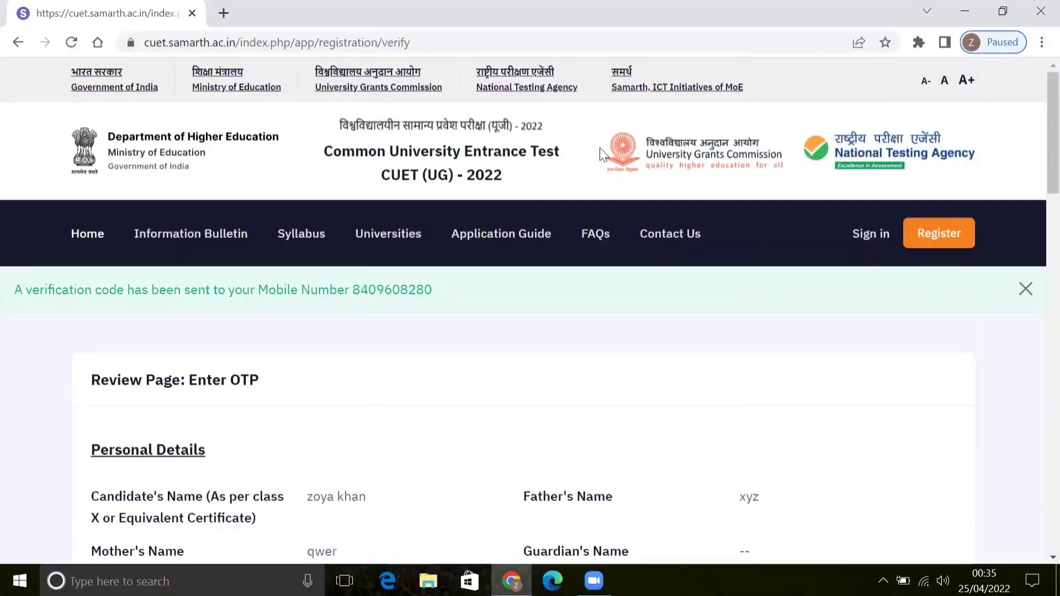
scroll(459, 173, down, 5)
scroll(460, 173, down, 15)
click(559, 409)
click(588, 269)
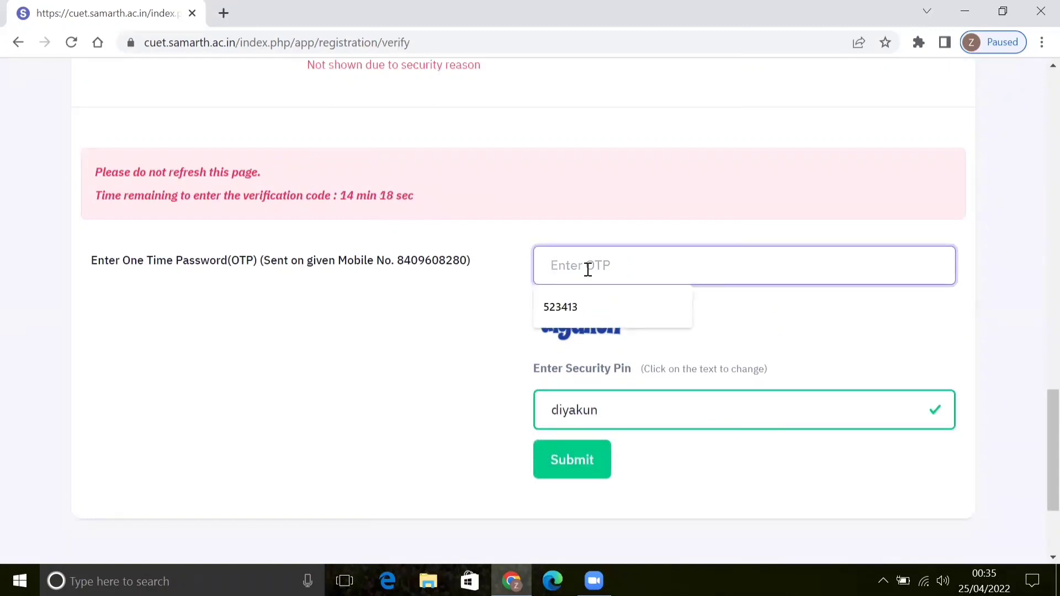
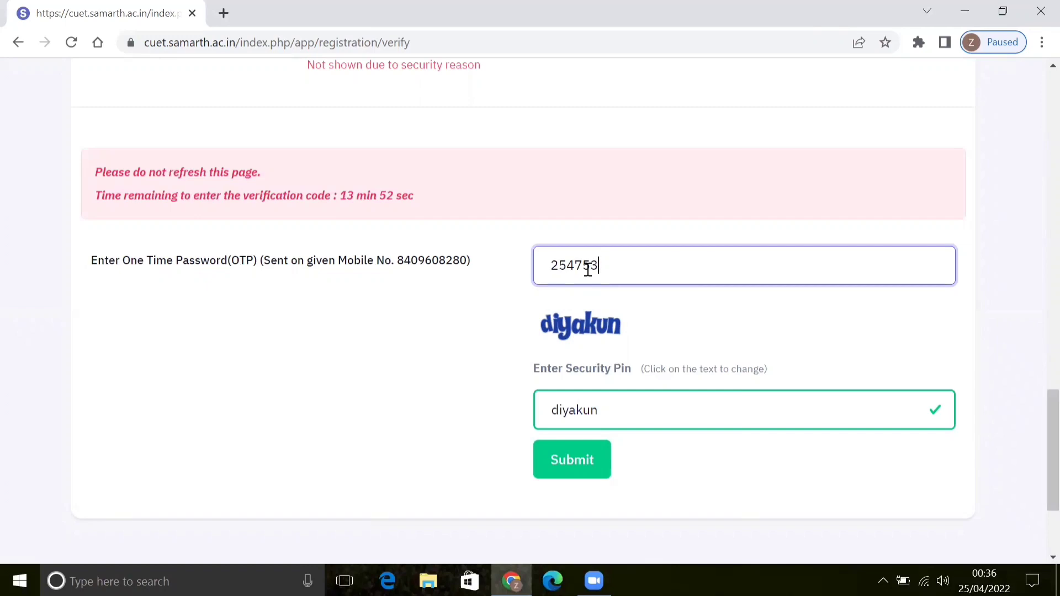
click(571, 464)
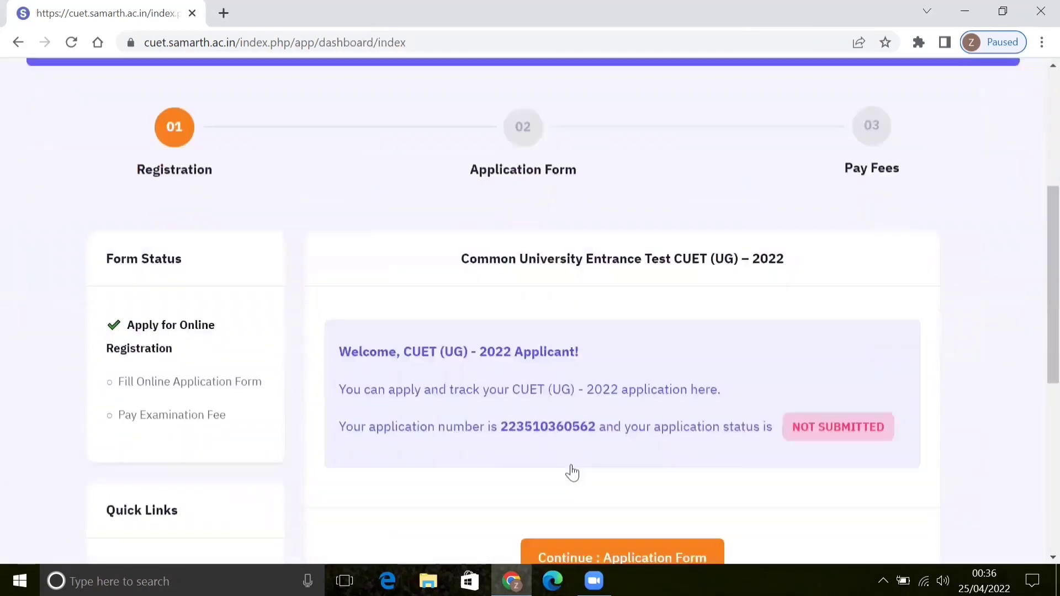
Step: Continue from the dashboard to the Application Form
scroll(557, 365, down, 3)
drag(596, 277, 494, 278)
click(573, 402)
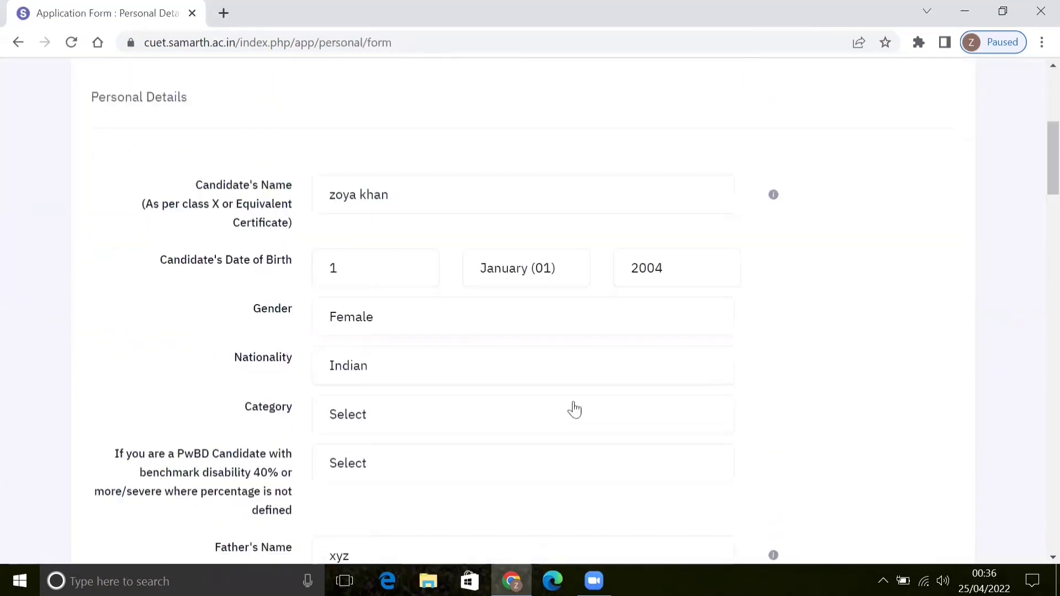
Step: Set Nationality to Indian, Category to General/Unreserved and PwBD to No
scroll(573, 409, down, 3)
click(355, 178)
click(354, 214)
scroll(387, 166, down, 2)
click(405, 114)
click(405, 160)
click(386, 161)
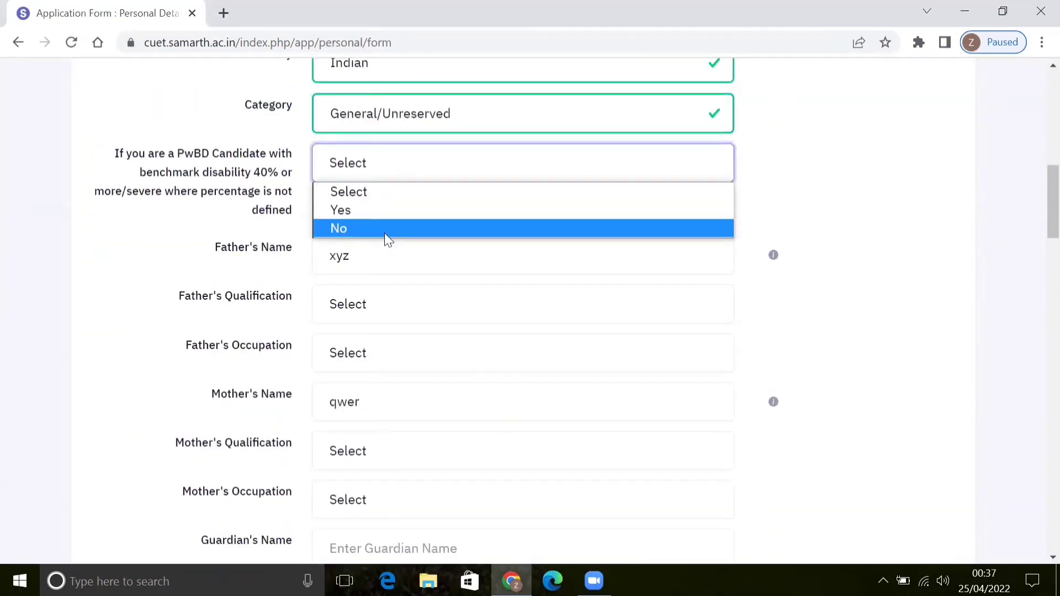
click(386, 228)
scroll(385, 243, down, 6)
scroll(383, 252, up, 1)
click(401, 207)
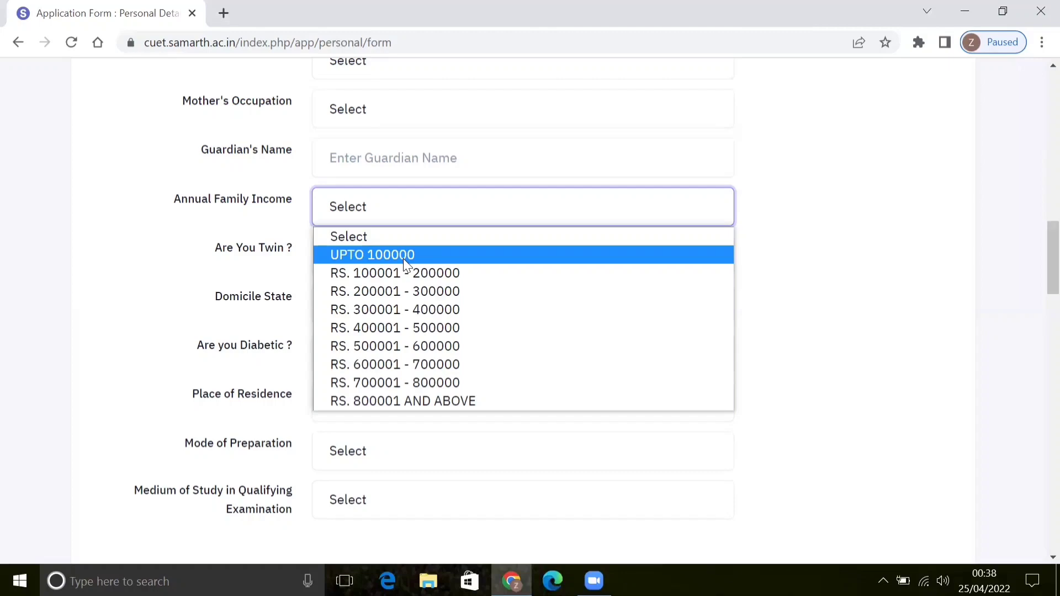
Step: Set family income RS. 100001 - 200000, twin No, domicile BIHAR, diabetic No, residence Urban
click(401, 271)
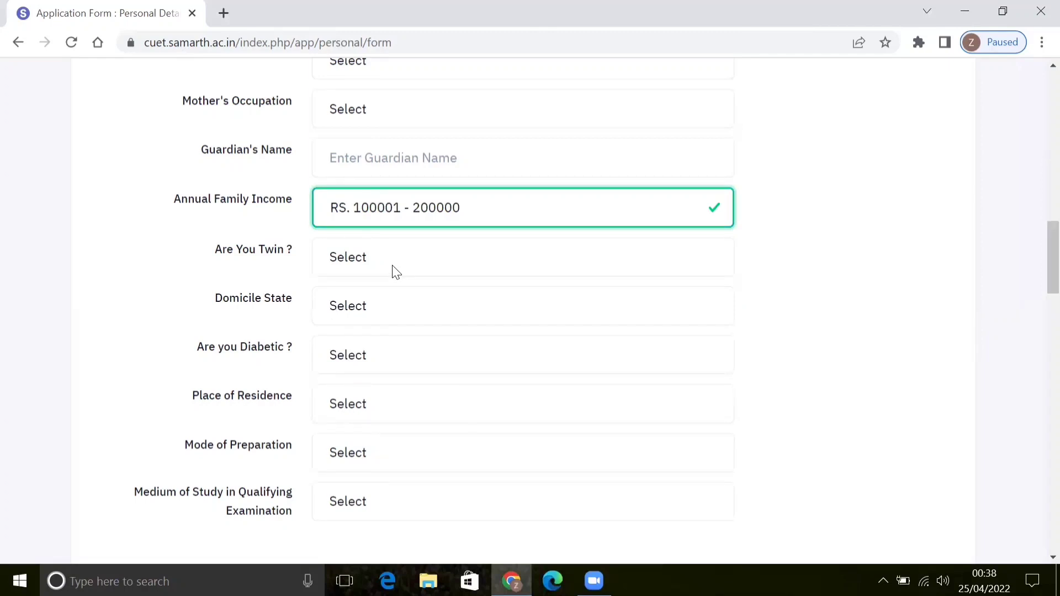
click(390, 261)
click(374, 309)
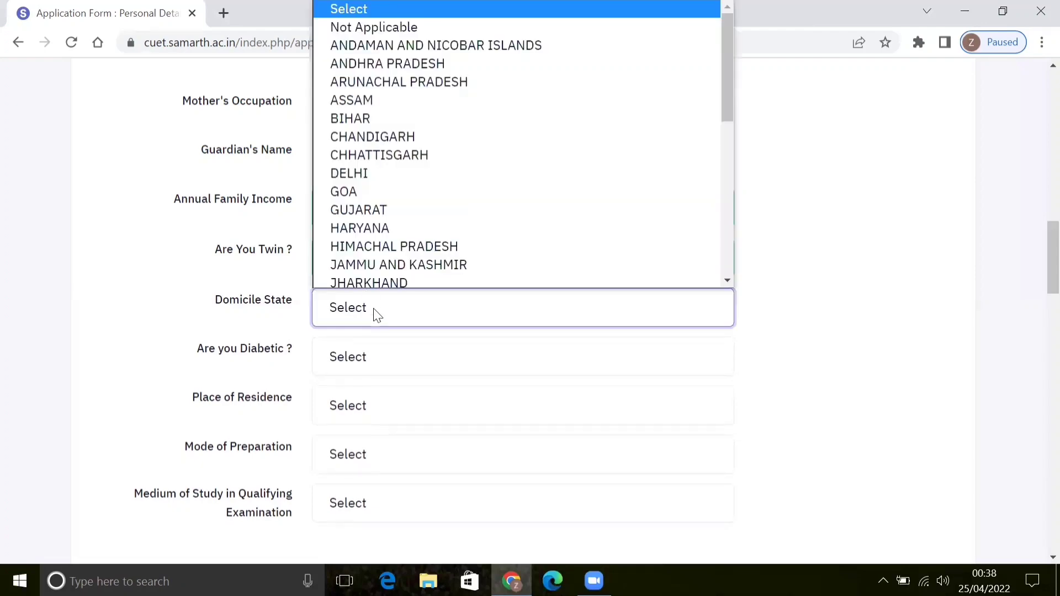
scroll(373, 115, down, 5)
click(365, 307)
click(362, 119)
click(381, 359)
click(390, 420)
click(400, 411)
click(381, 475)
Step: Set mode of preparation Self, medium English, and answer No to BPL and Kashmiri Migrant
scroll(353, 309, down, 3)
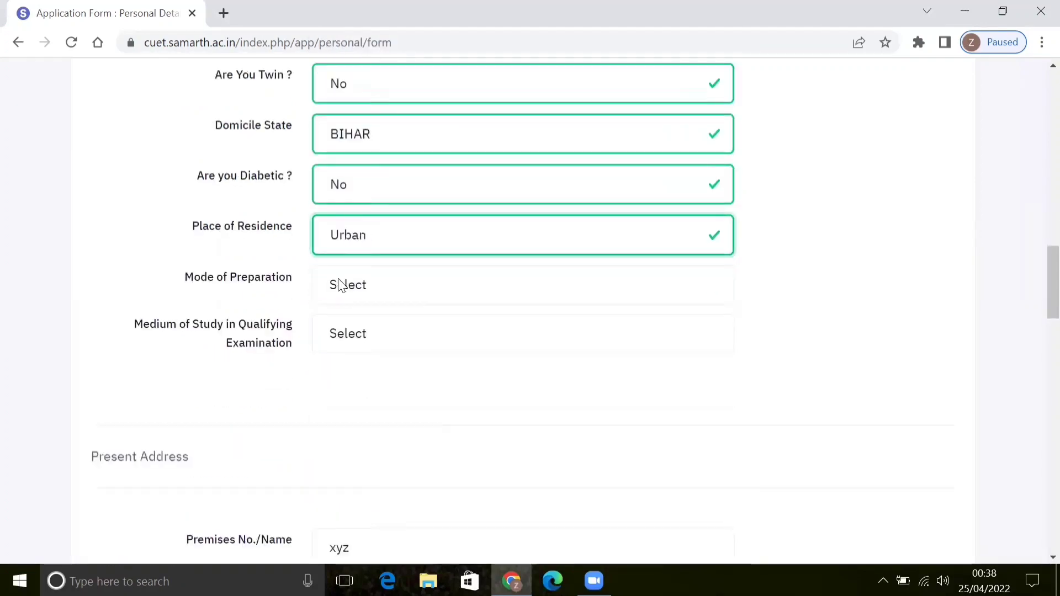
click(342, 285)
click(362, 326)
click(359, 333)
scroll(366, 221, down, 2)
scroll(389, 160, up, 2)
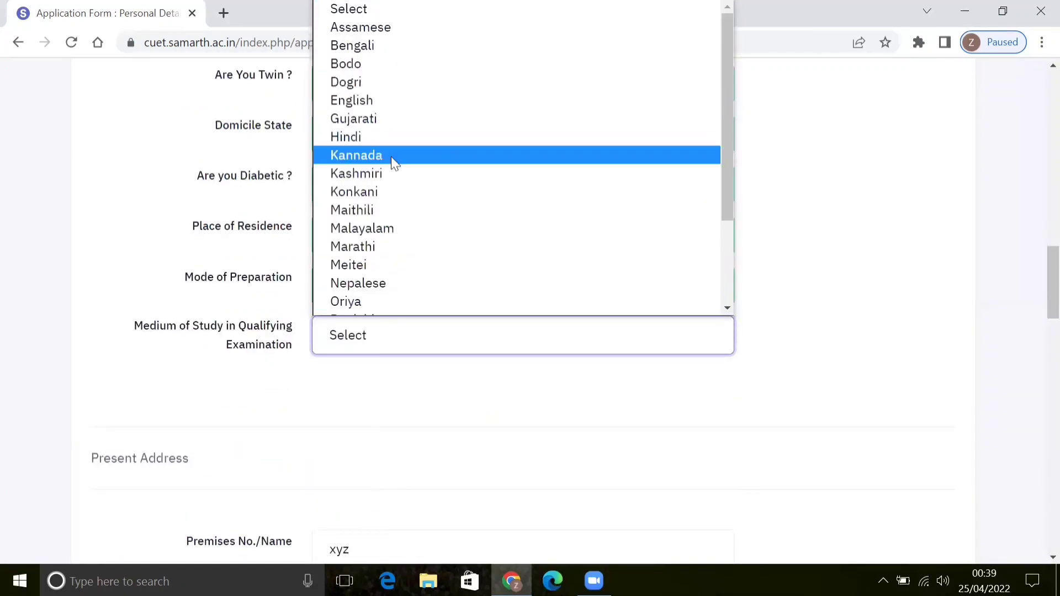
click(367, 100)
scroll(378, 307, down, 3)
scroll(382, 314, down, 10)
click(366, 193)
click(359, 257)
click(364, 244)
click(374, 308)
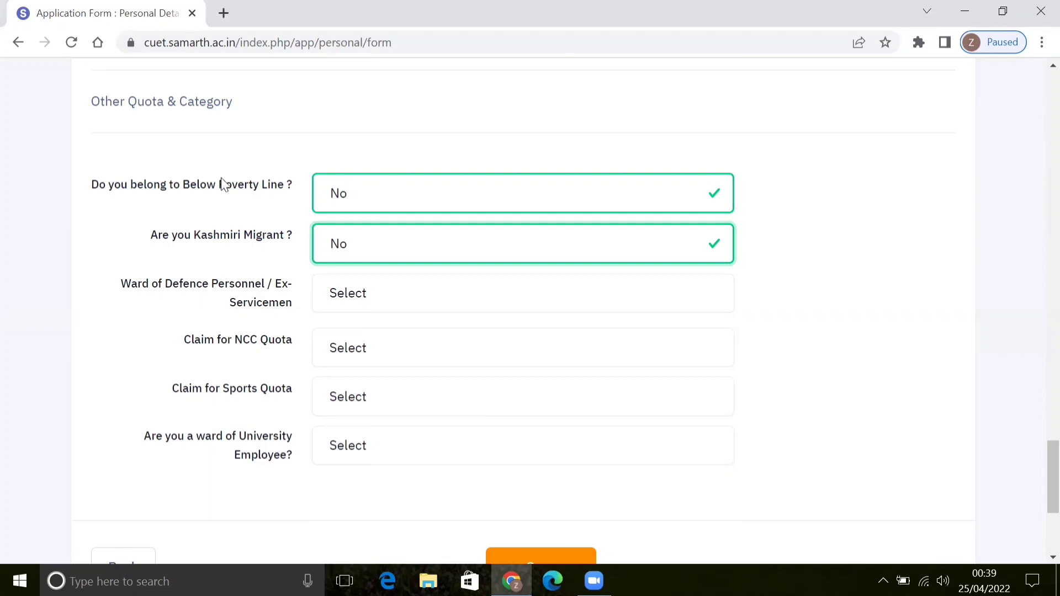
Step: Answer No to Defence, NCC, Sports Quota and University Employee questions, then save
click(391, 305)
click(383, 360)
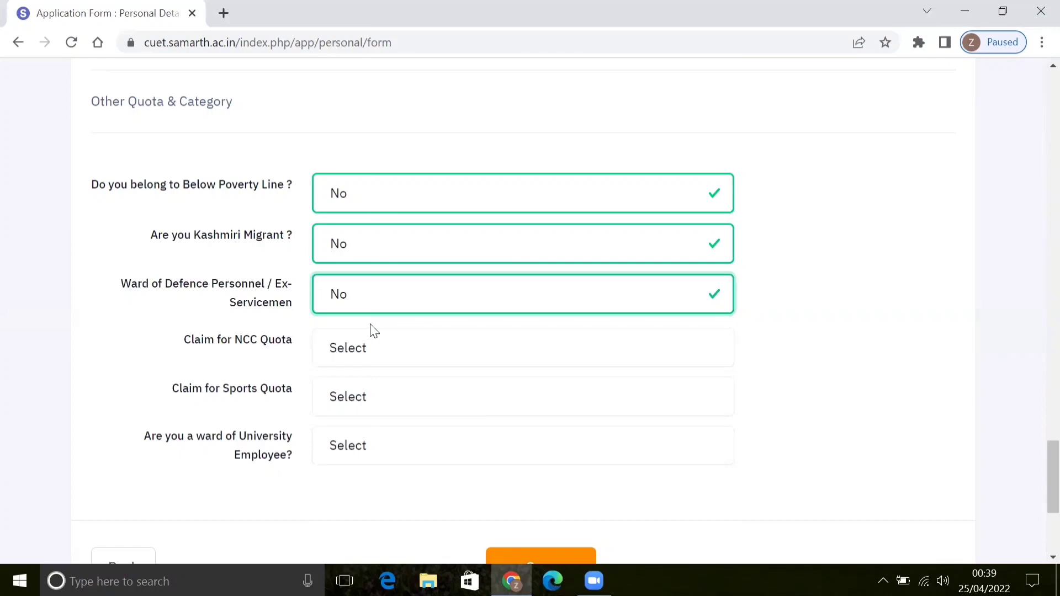
scroll(371, 330, down, 2)
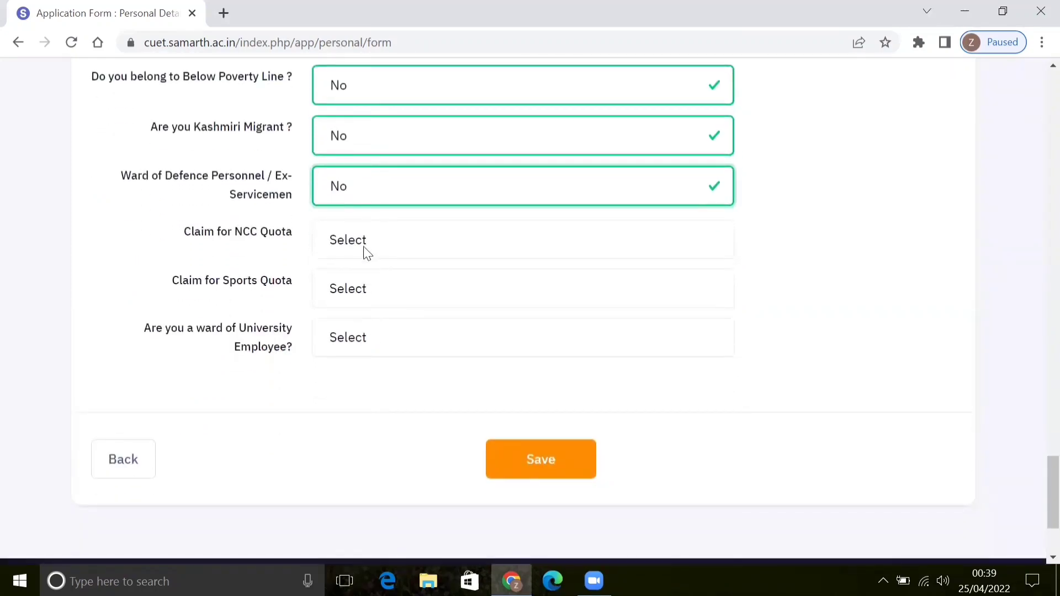
click(365, 242)
click(373, 305)
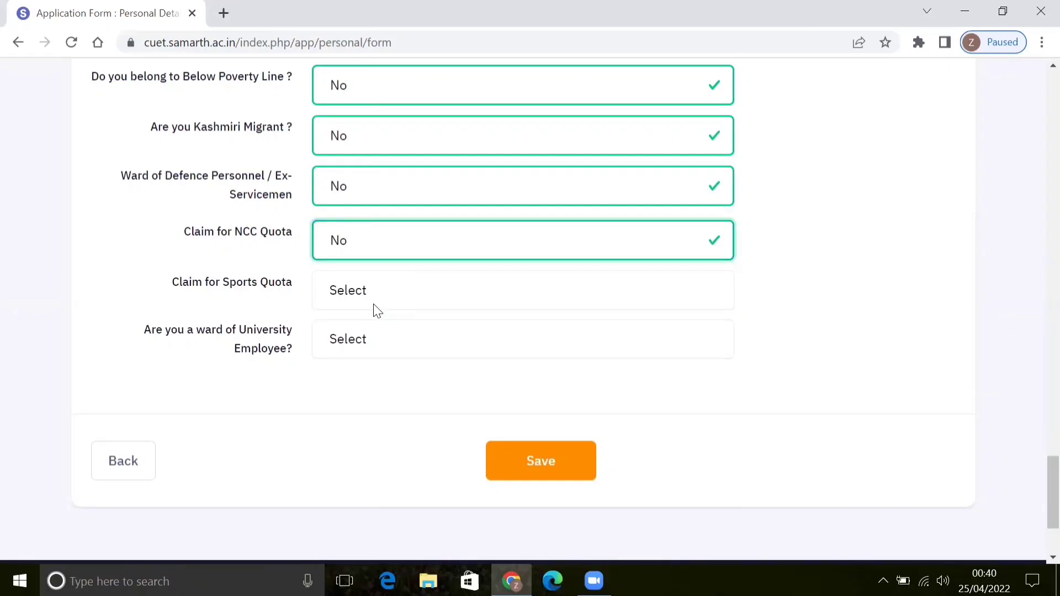
click(376, 296)
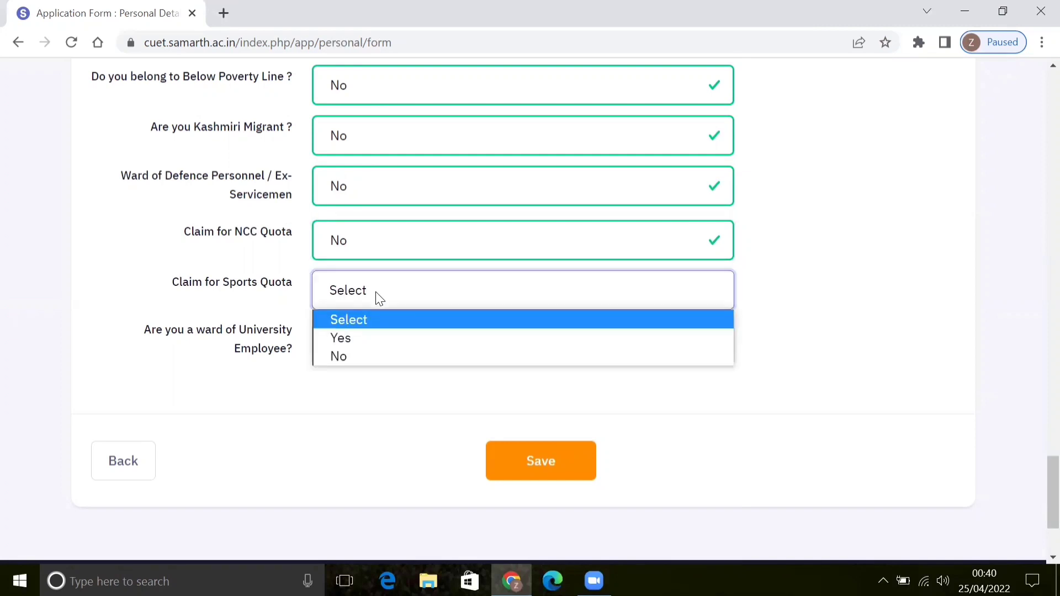
click(380, 354)
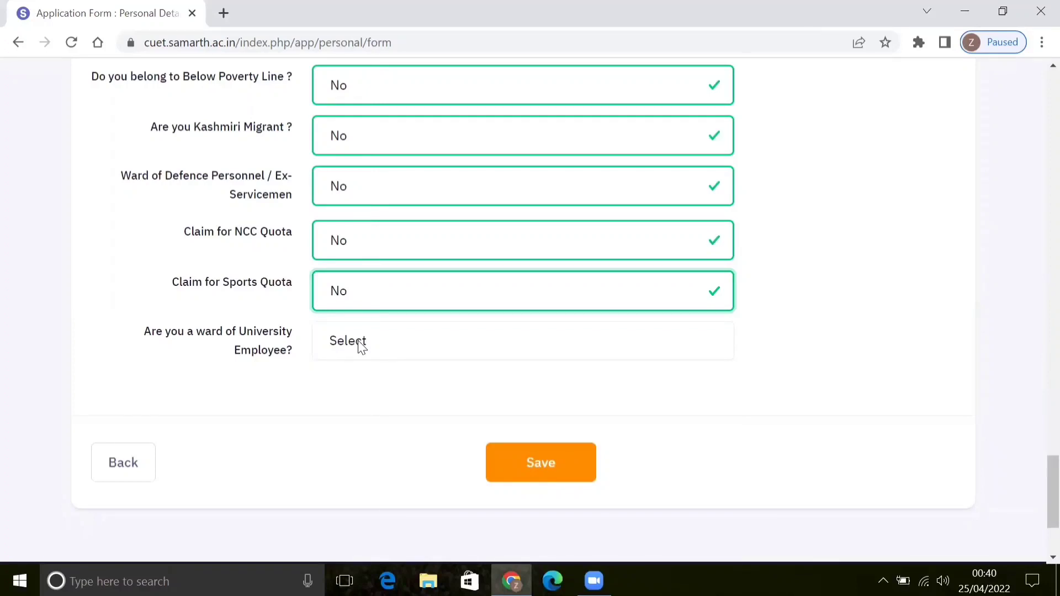
click(360, 345)
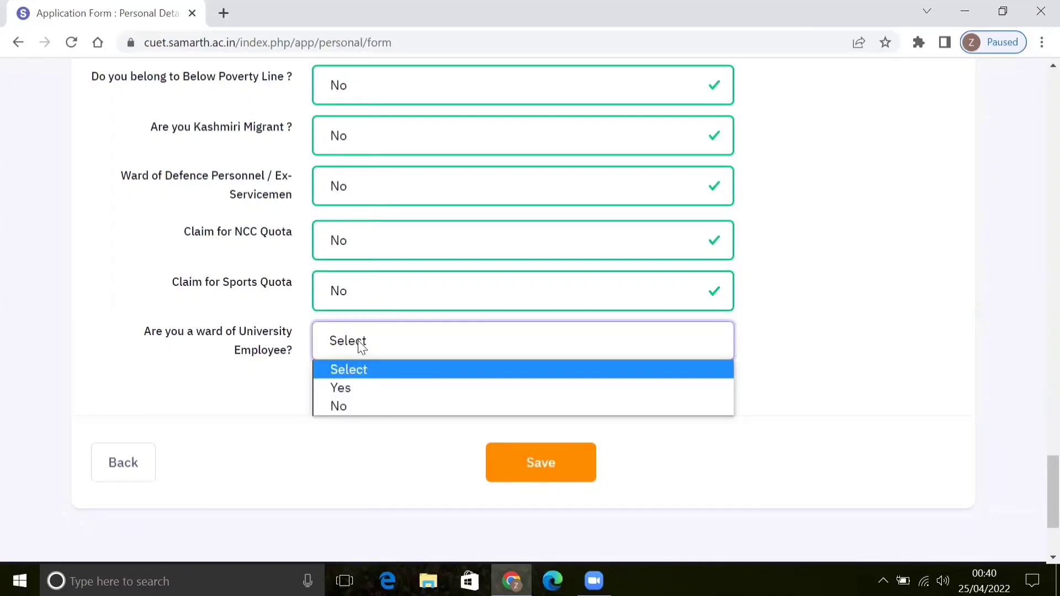
click(362, 409)
click(548, 467)
Step: Fill father's qualification and occupation; set mother's to Post Graduate and Others (Including House Wife)
scroll(553, 464, down, 1)
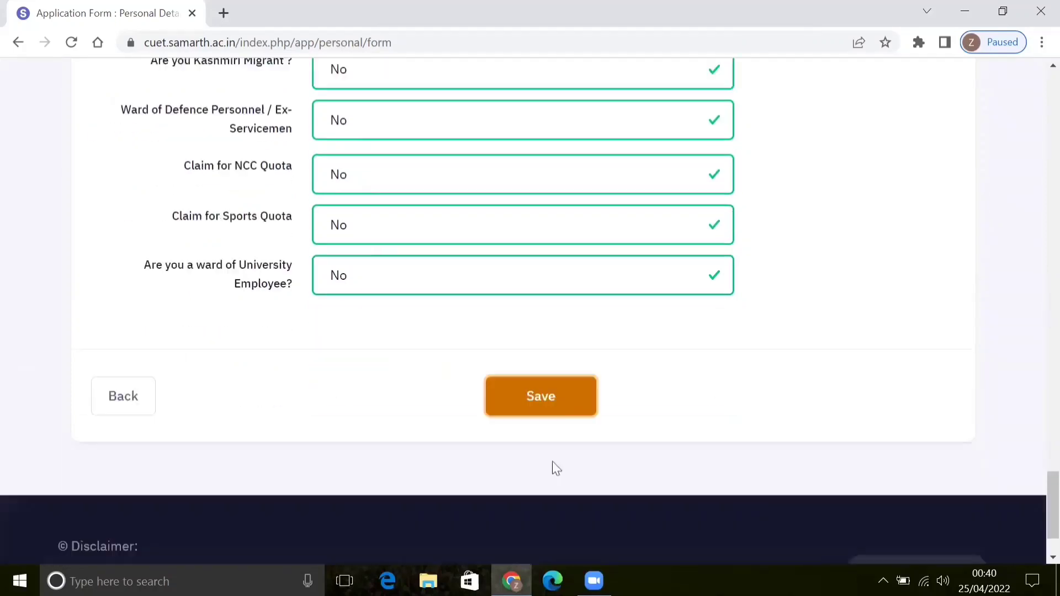
scroll(530, 387, up, 20)
click(497, 356)
click(493, 438)
click(469, 403)
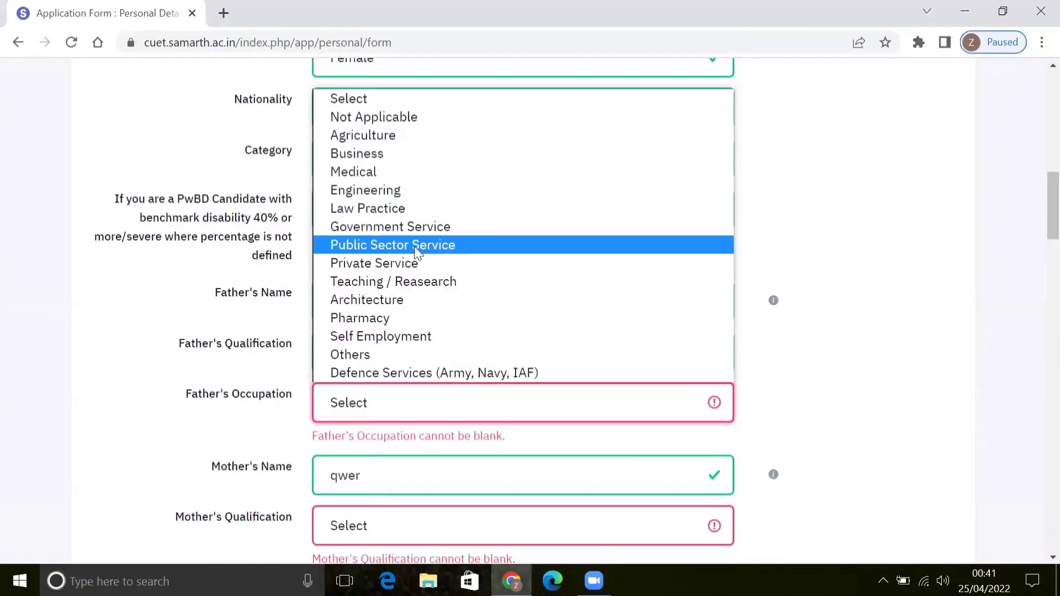
click(408, 268)
scroll(407, 232, down, 5)
click(407, 158)
click(402, 275)
click(394, 214)
click(439, 492)
scroll(548, 314, down, 10)
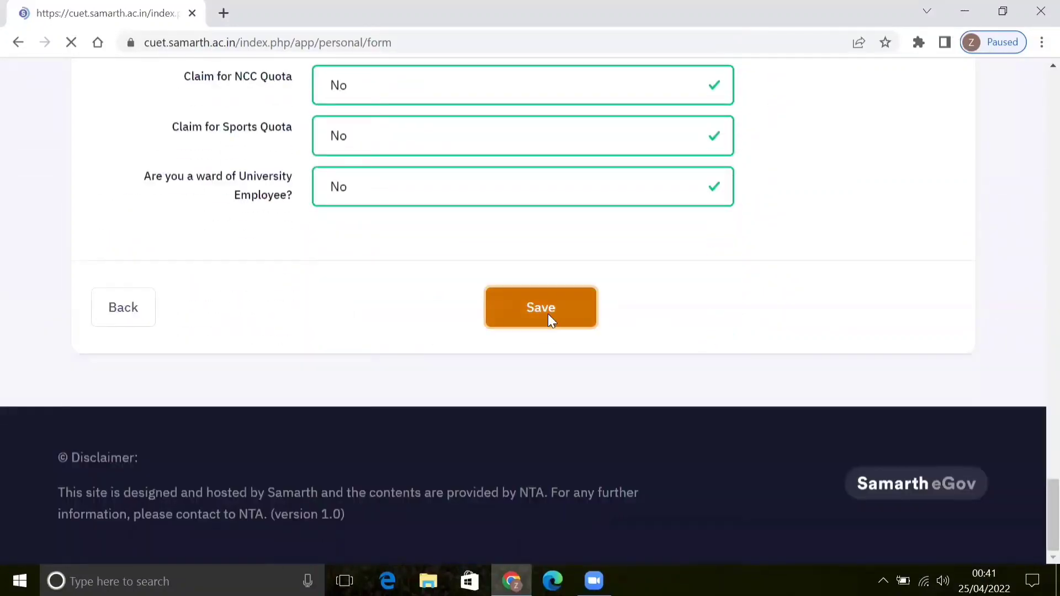
Step: Save the personal details, then mark Class X as Passed in 2016, 10th or Equivalent
click(548, 314)
click(868, 333)
scroll(872, 332, up, 5)
click(442, 286)
click(437, 332)
click(436, 335)
Step: Set Class X place of schooling to Urban and school type to Central Board
click(429, 100)
scroll(424, 309, down, 1)
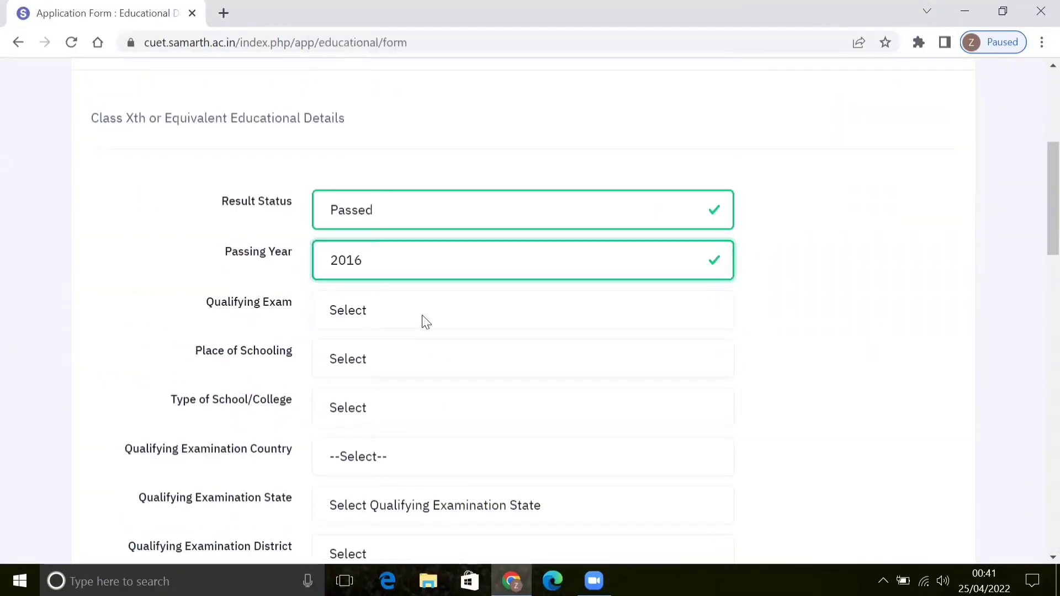
click(423, 316)
click(421, 356)
click(388, 309)
Step: Set Class X exam location to India, BIHAR, PATNA with board CENTRAL BOARD OF SECONDARY EDUCATION
scroll(386, 310, down, 3)
click(381, 238)
click(377, 286)
click(378, 287)
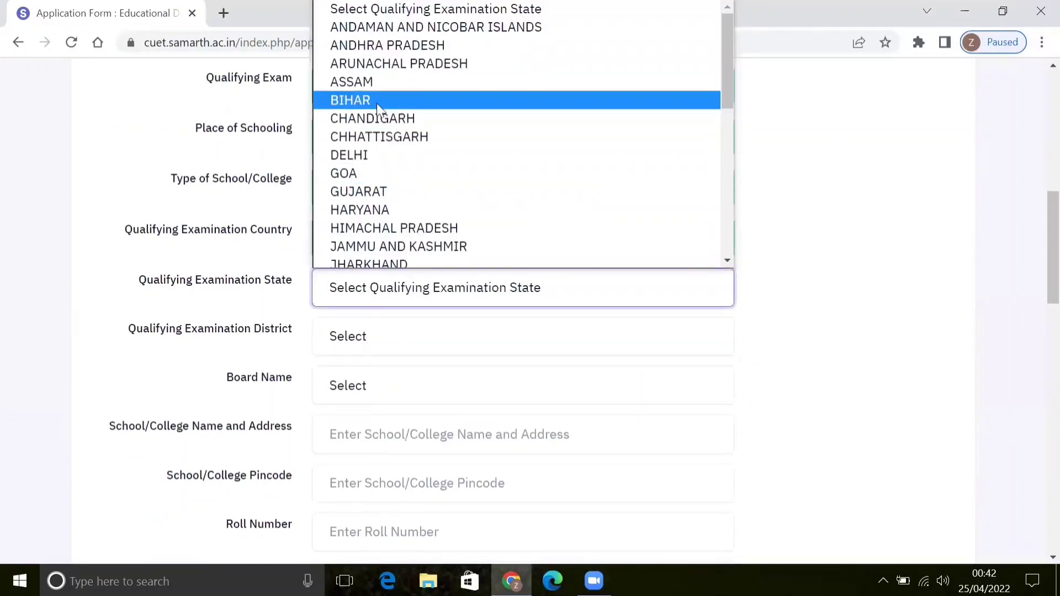
click(376, 101)
click(486, 258)
click(418, 385)
click(398, 309)
scroll(381, 210, down, 3)
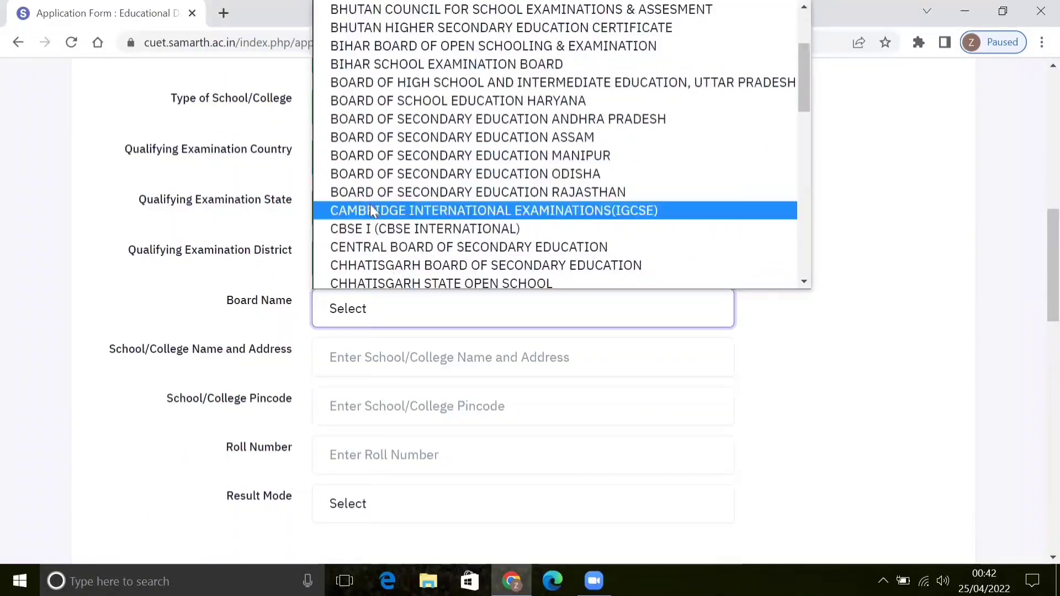
click(389, 245)
Step: Enter the Class X school name and address, school pincode and roll number
scroll(387, 254, down, 2)
click(377, 245)
text(wrtuhv ggjhlhkg jgjvmb,)
click(403, 301)
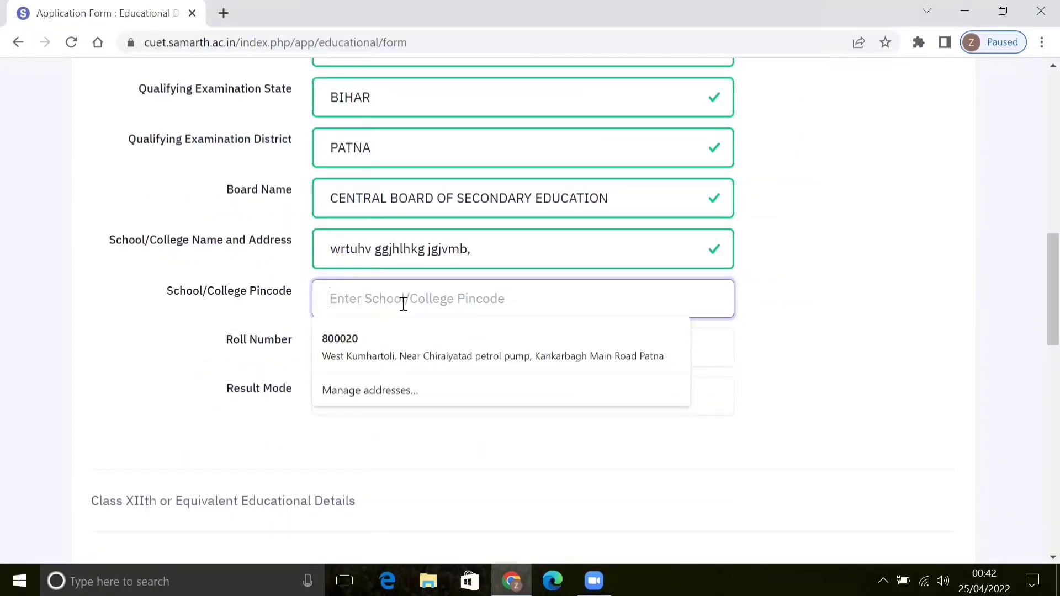
text(800001)
click(392, 334)
Step: Record the Class X result as Percentage: 450 marks obtained out of 500
scroll(383, 354, down, 1)
click(383, 341)
click(375, 381)
click(396, 386)
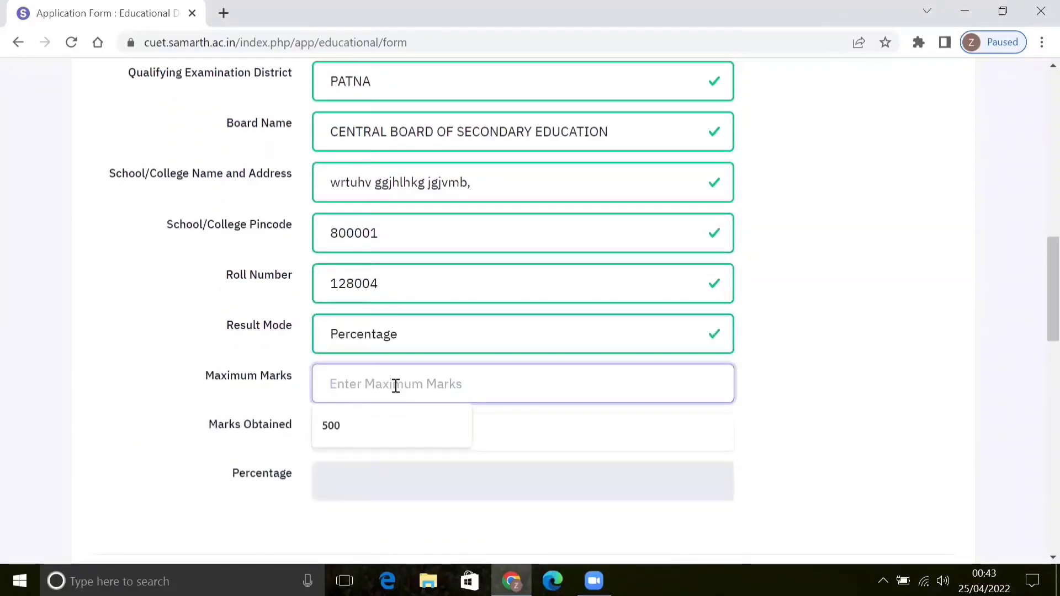
text(500)
click(376, 433)
text(450)
Step: Mark Class XII as Passed in 2018, 12th or Equivalent
click(371, 253)
click(372, 294)
click(373, 306)
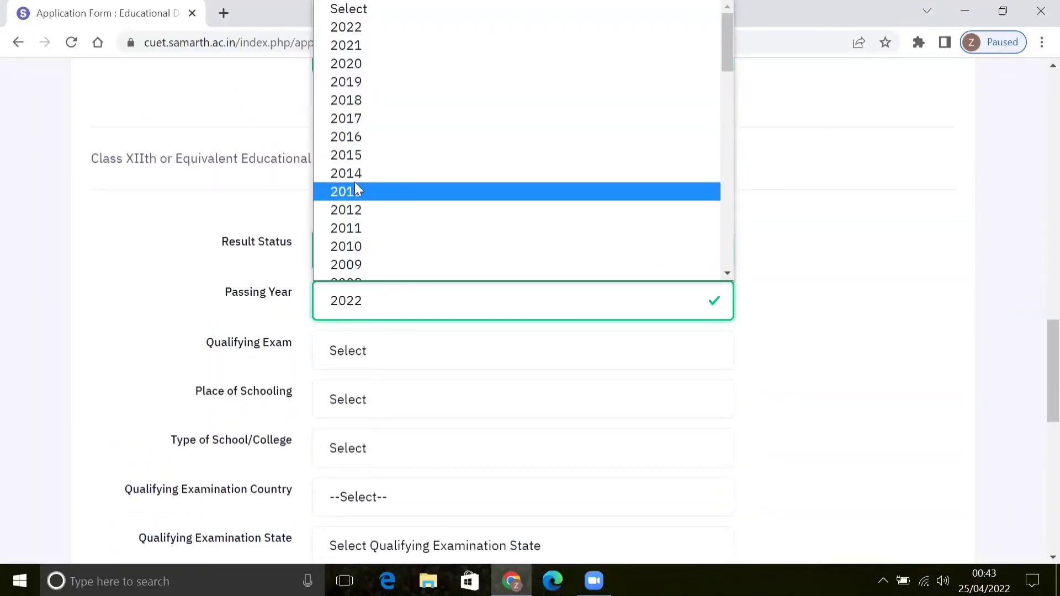
click(358, 101)
scroll(371, 210, down, 2)
click(374, 207)
click(371, 248)
Step: Set Class XII place of schooling to Urban and school type to Private Unaided
click(370, 256)
click(367, 301)
click(376, 303)
click(400, 428)
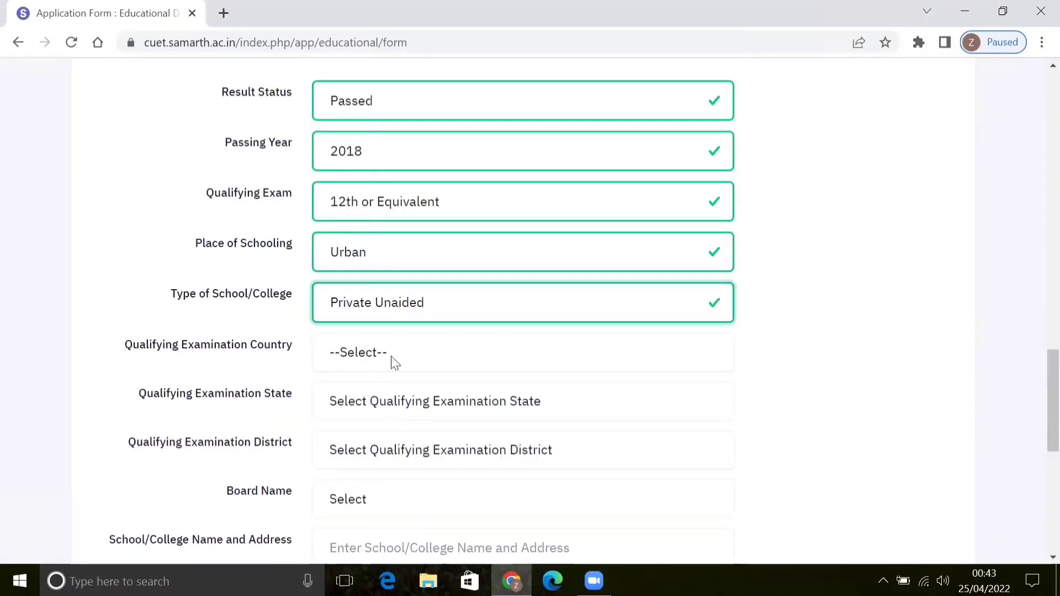
Step: Set Class XII exam country to India, state to BIHAR and district to PATNA
click(392, 356)
click(387, 399)
click(379, 403)
click(366, 102)
click(369, 350)
click(364, 101)
scroll(369, 330, down, 1)
click(369, 349)
click(364, 252)
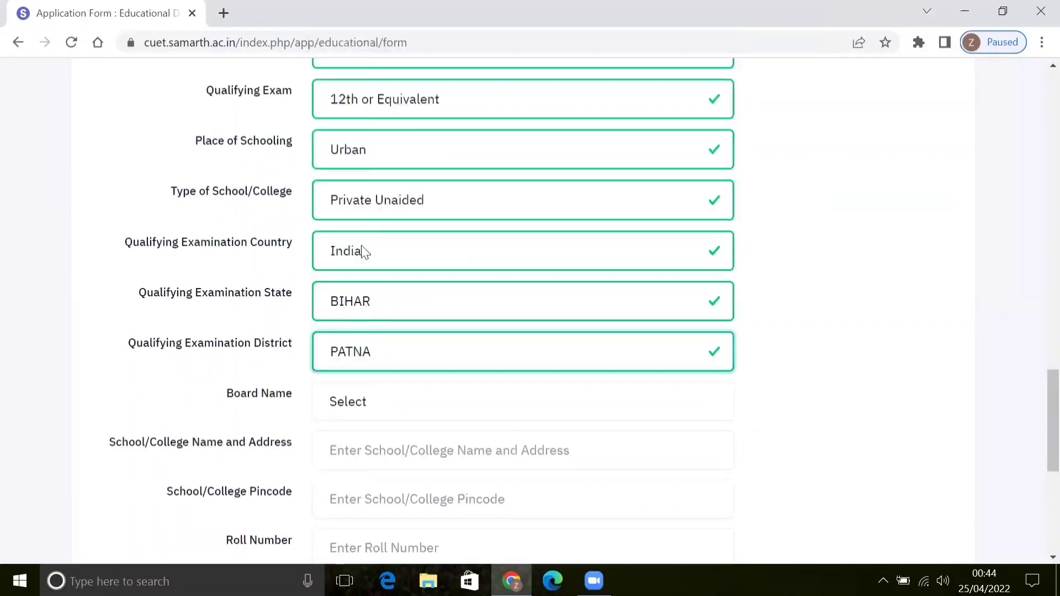
Step: Choose CENTRAL BOARD OF SECONDARY EDUCATION as the Class XII board
scroll(367, 252, down, 3)
click(373, 231)
key(c)
key(c)
click(426, 554)
Step: Enter the Class XII school name and address, school pincode and roll number
click(382, 214)
text(gfhfj ,m,fggs sfxbcbv)
click(355, 261)
text(800001)
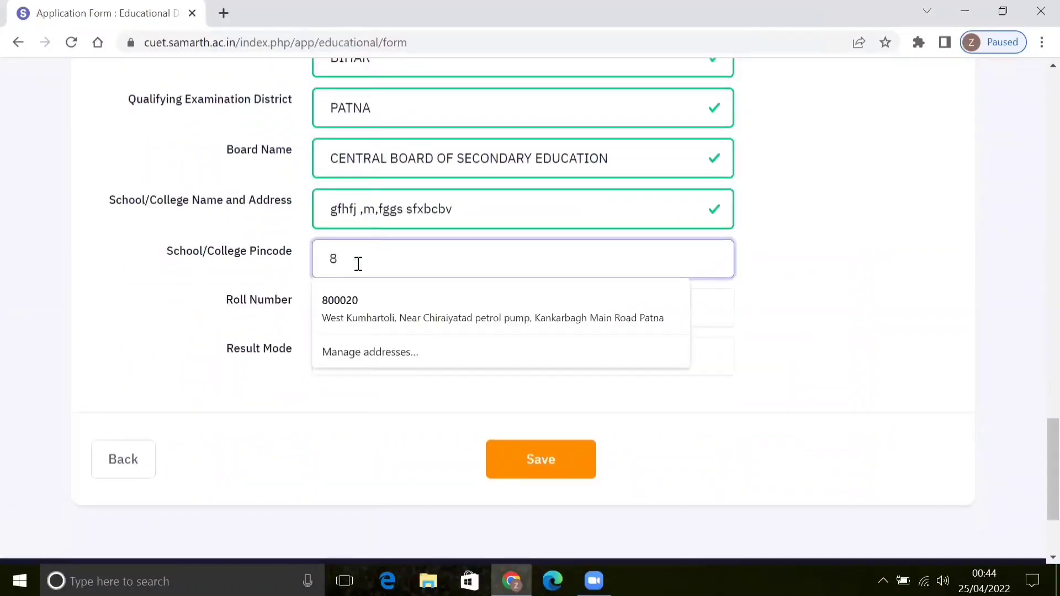
click(355, 301)
click(350, 362)
Step: Record Class XII result as Percentage, 400 of 500 marks, and save the educational details
click(363, 409)
scroll(354, 365, down, 1)
click(346, 325)
click(343, 371)
click(343, 371)
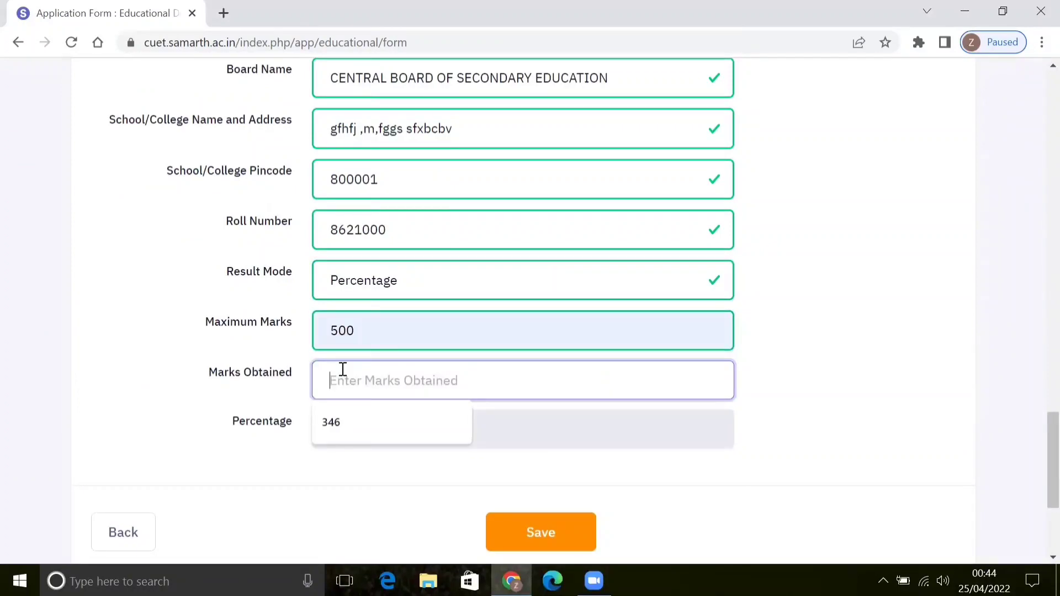
text(400)
scroll(354, 376, down, 2)
click(554, 365)
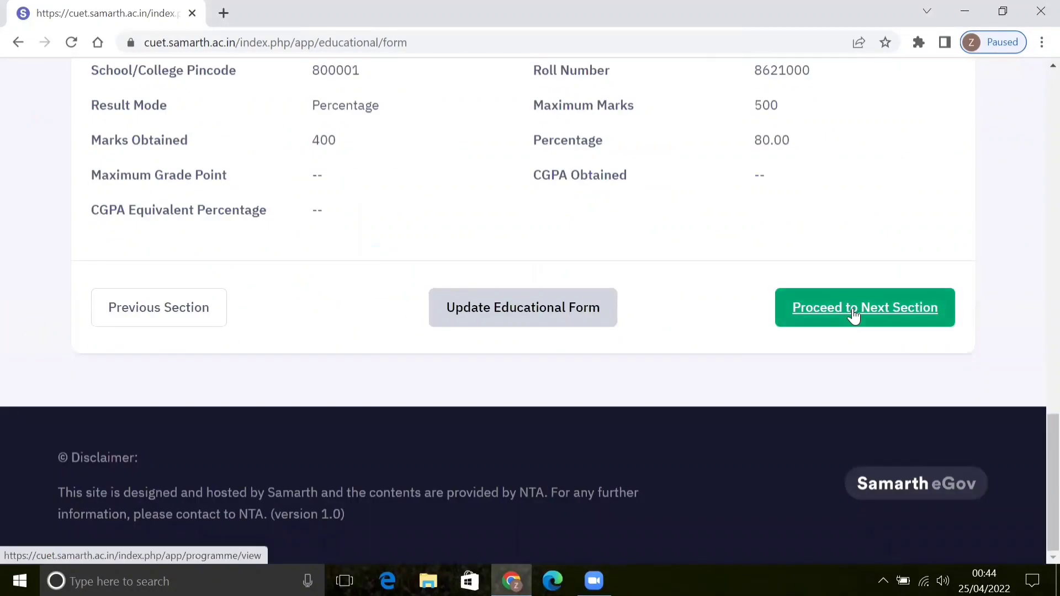
click(855, 313)
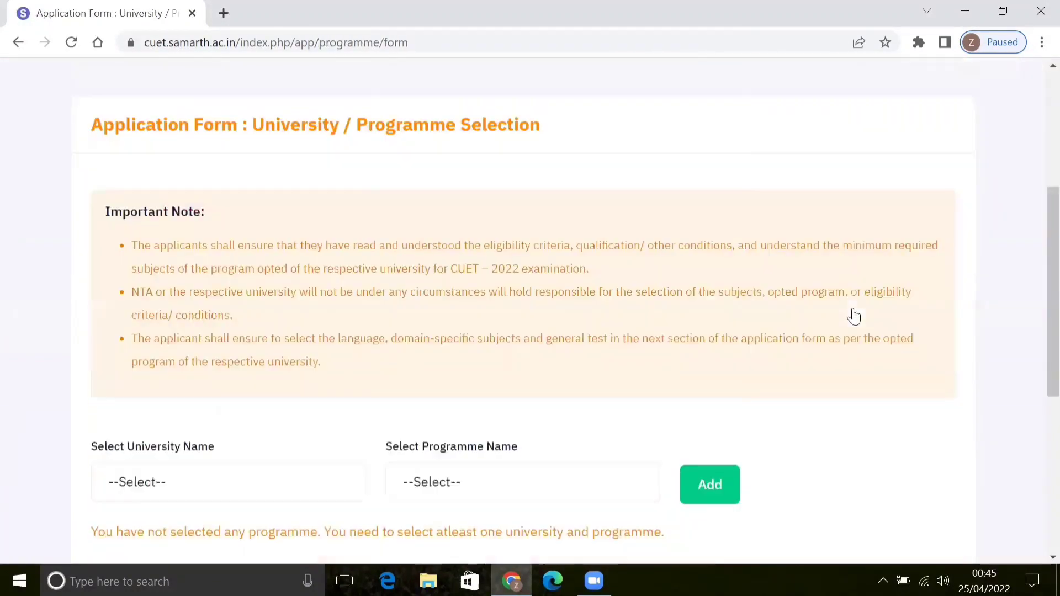
Step: Choose JAMIA MILLIA ISLAMIA as the university
scroll(855, 315, down, 2)
scroll(853, 316, down, 2)
scroll(852, 315, up, 2)
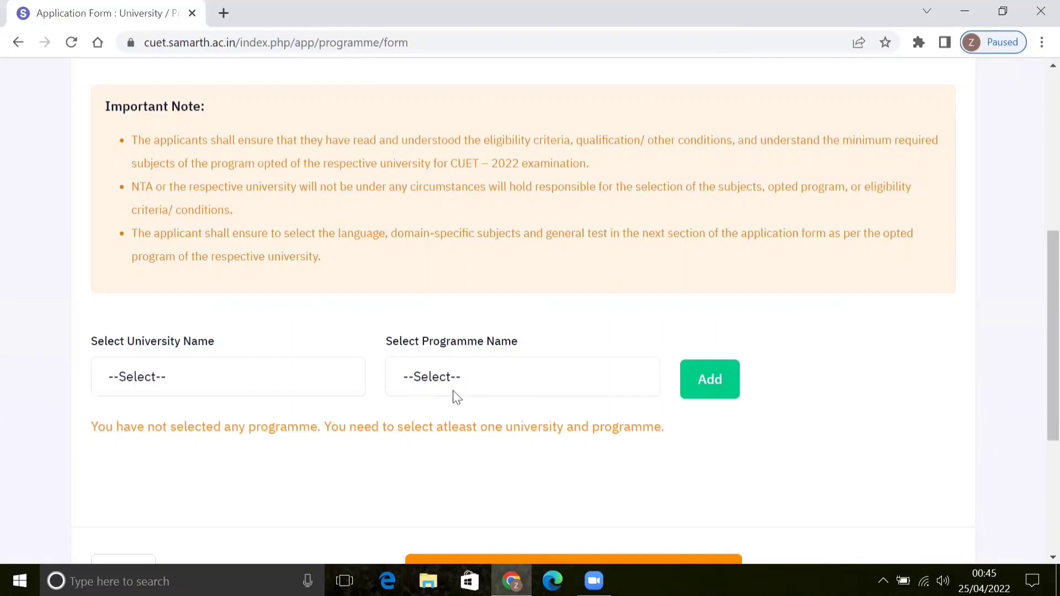
click(175, 381)
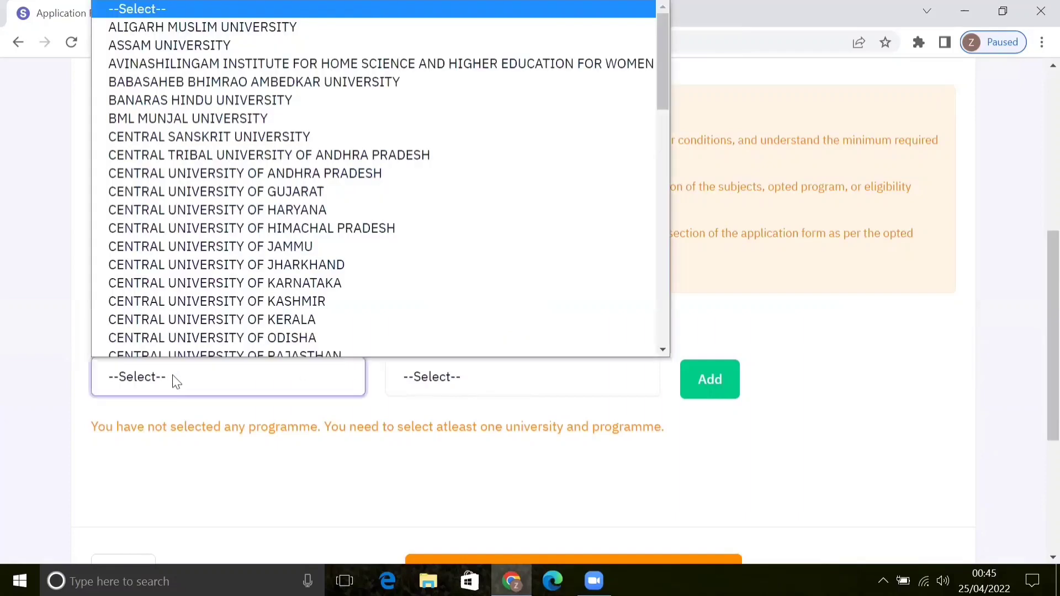
key(j)
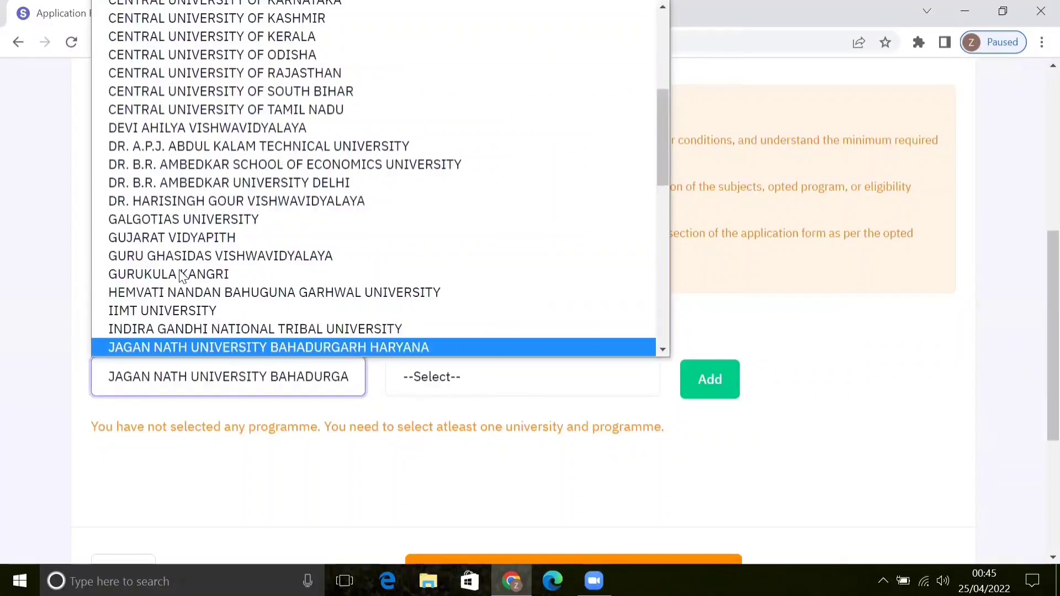
key(a)
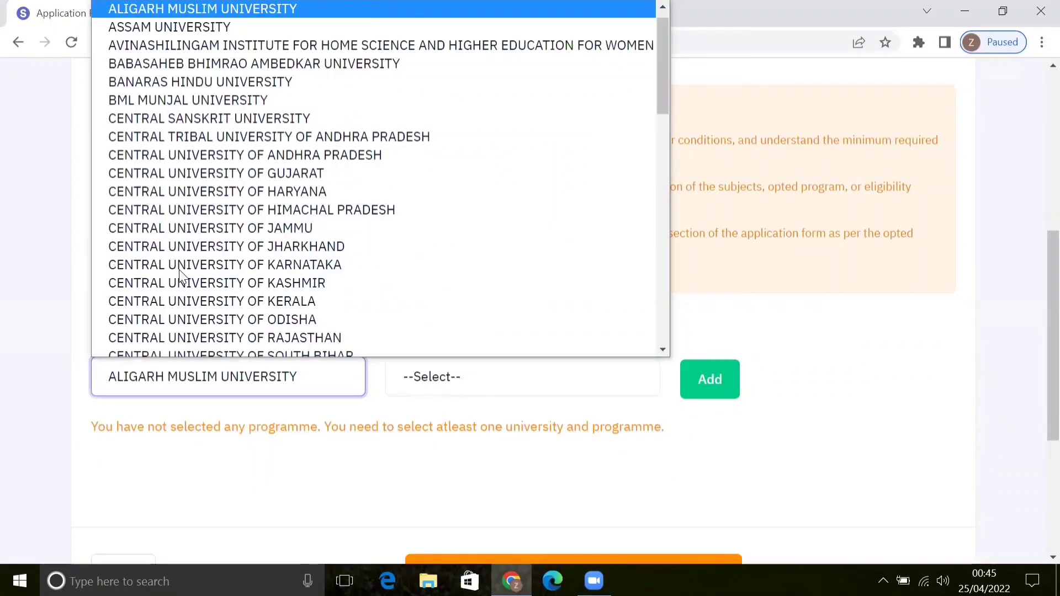
key(j)
key(j)
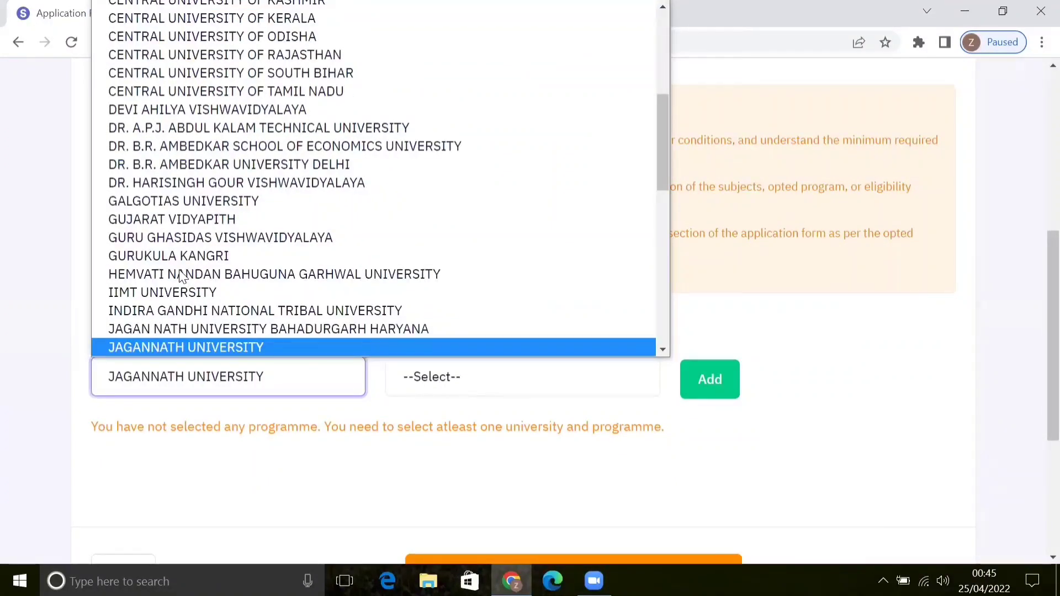
key(j)
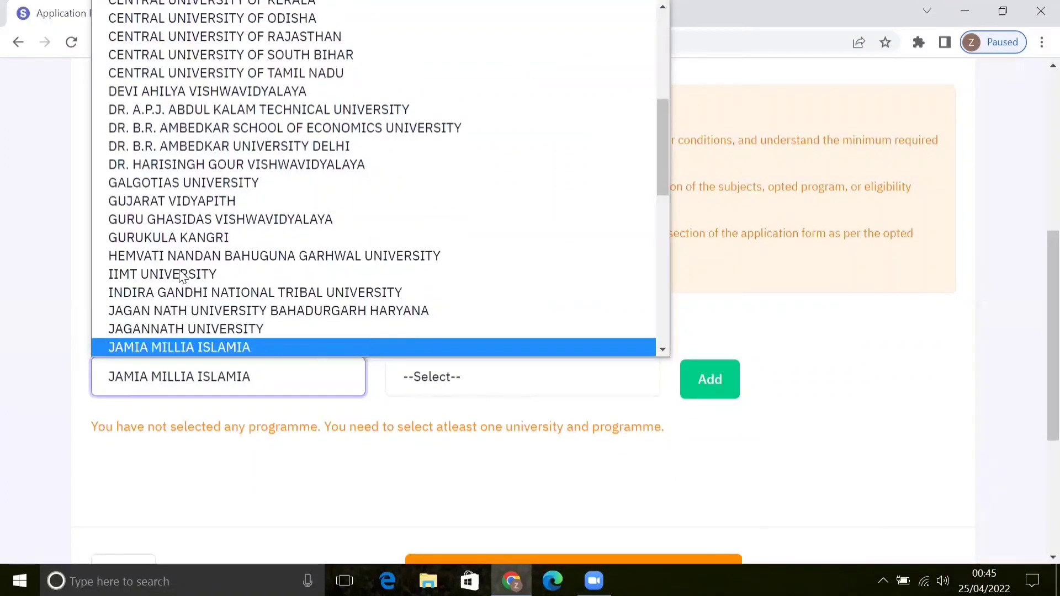
click(177, 351)
Step: Choose B.Sc. Biotechnology as the programme and add the university-programme pair
click(464, 381)
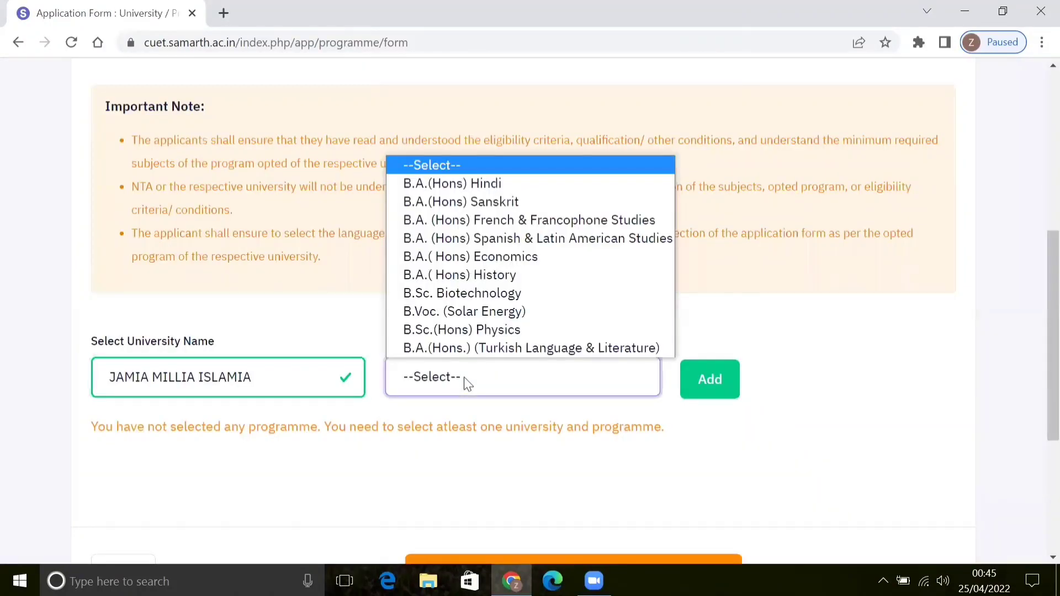
click(465, 298)
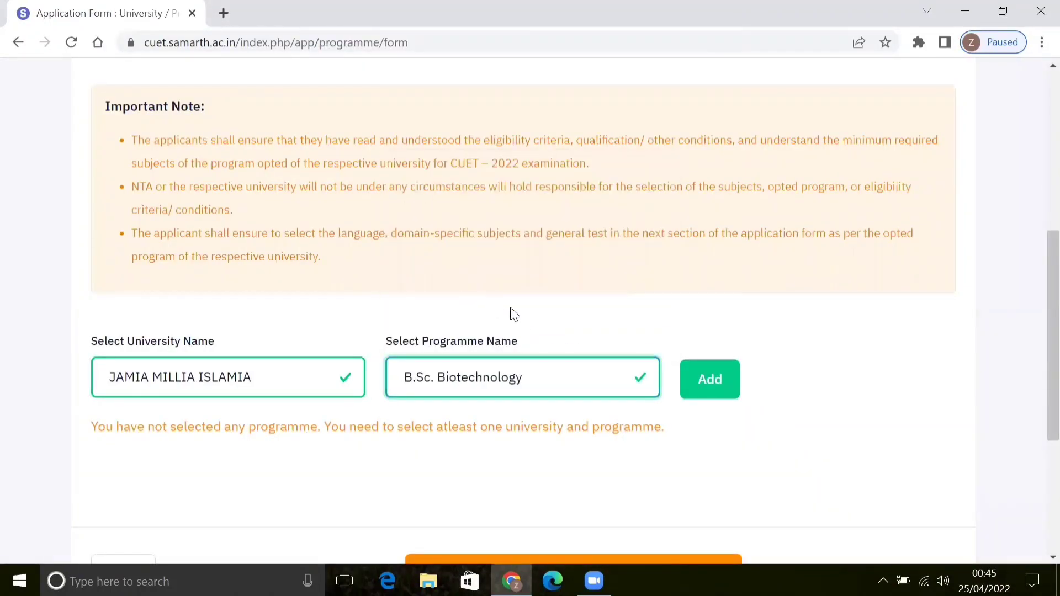
click(567, 369)
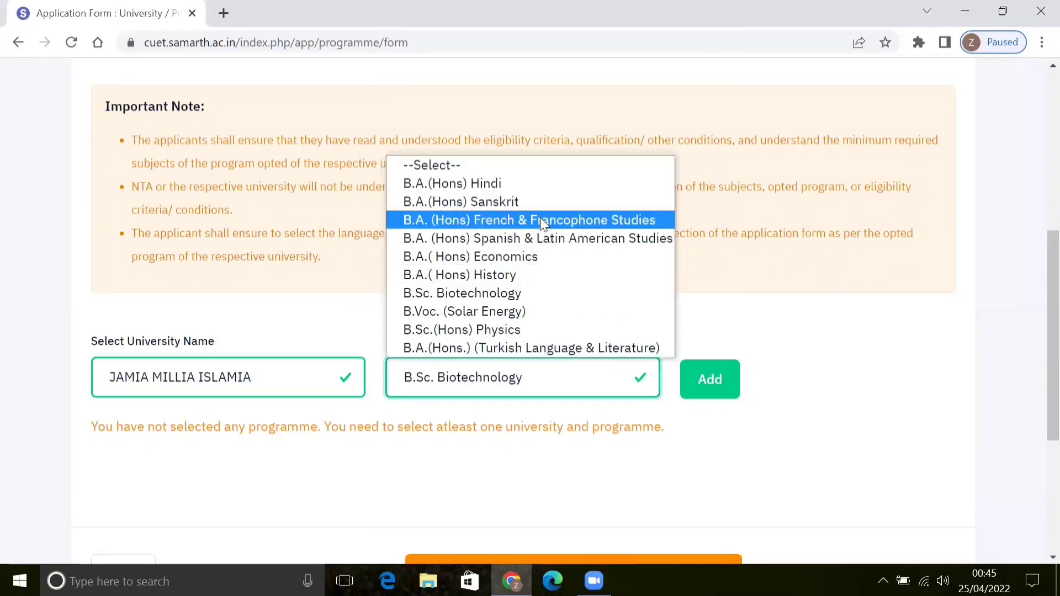
click(553, 287)
click(727, 386)
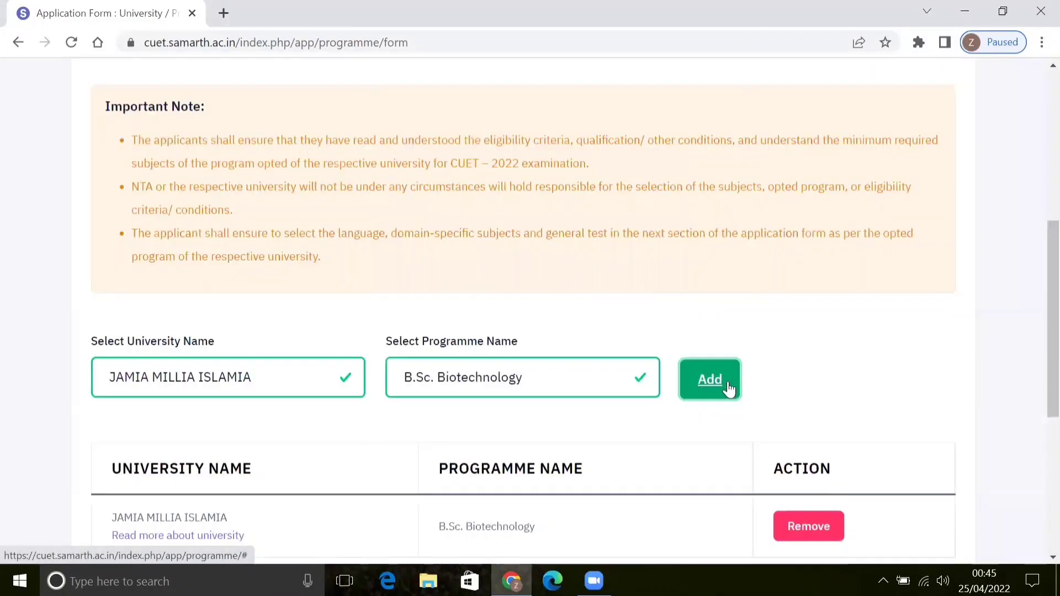
Step: Preview the university and programme selection, then proceed to test paper selection
scroll(596, 349, down, 2)
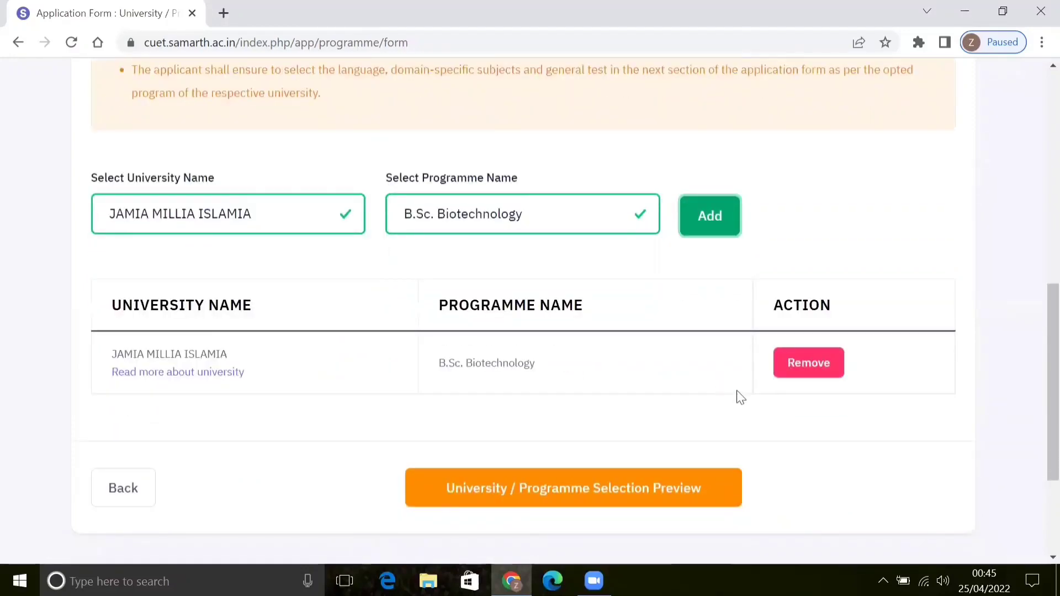
scroll(743, 401, down, 3)
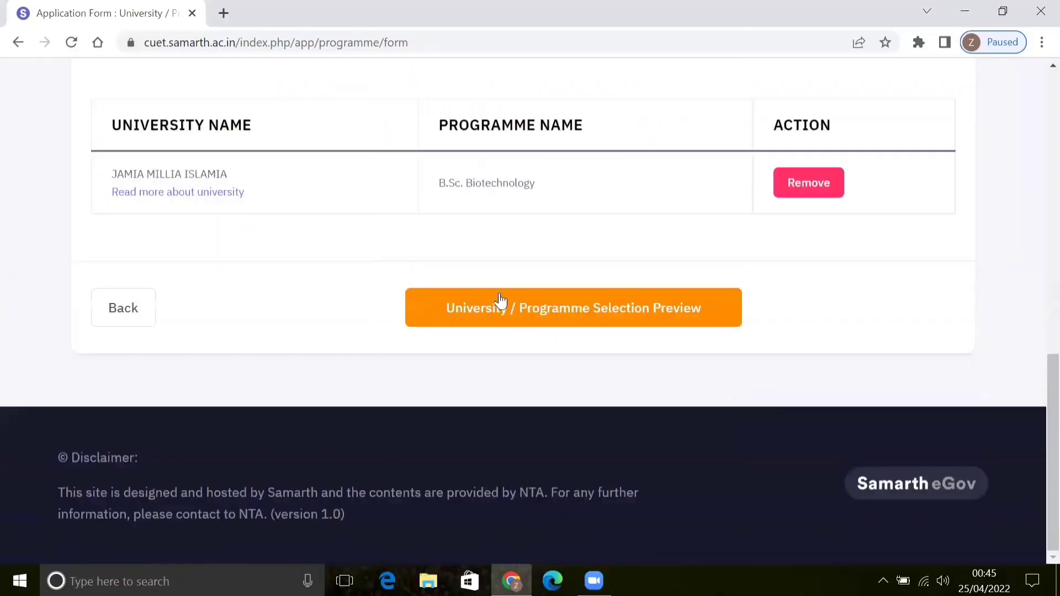
click(510, 312)
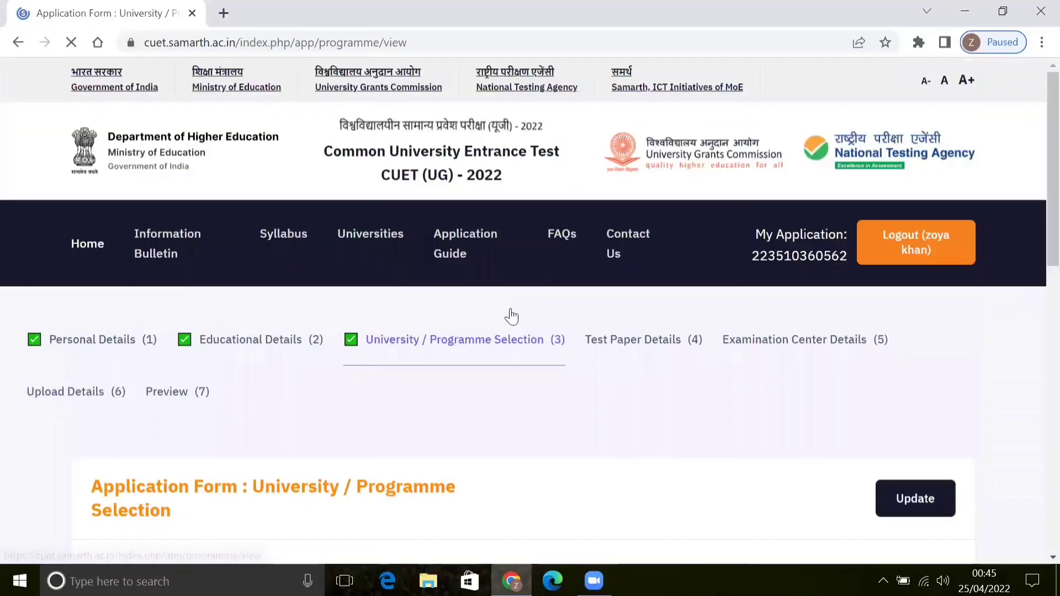
scroll(512, 315, down, 7)
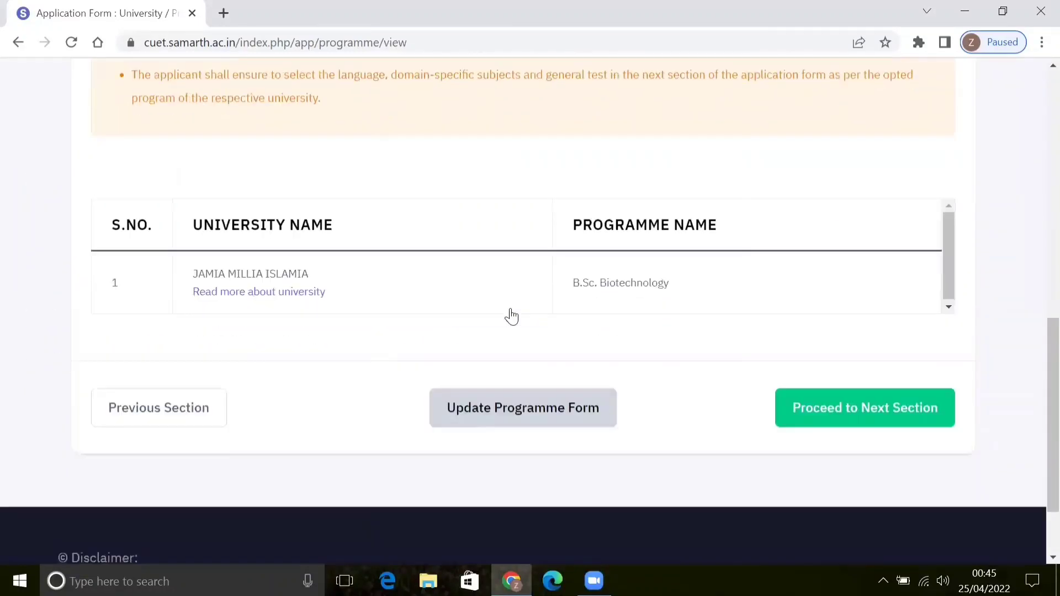
click(916, 409)
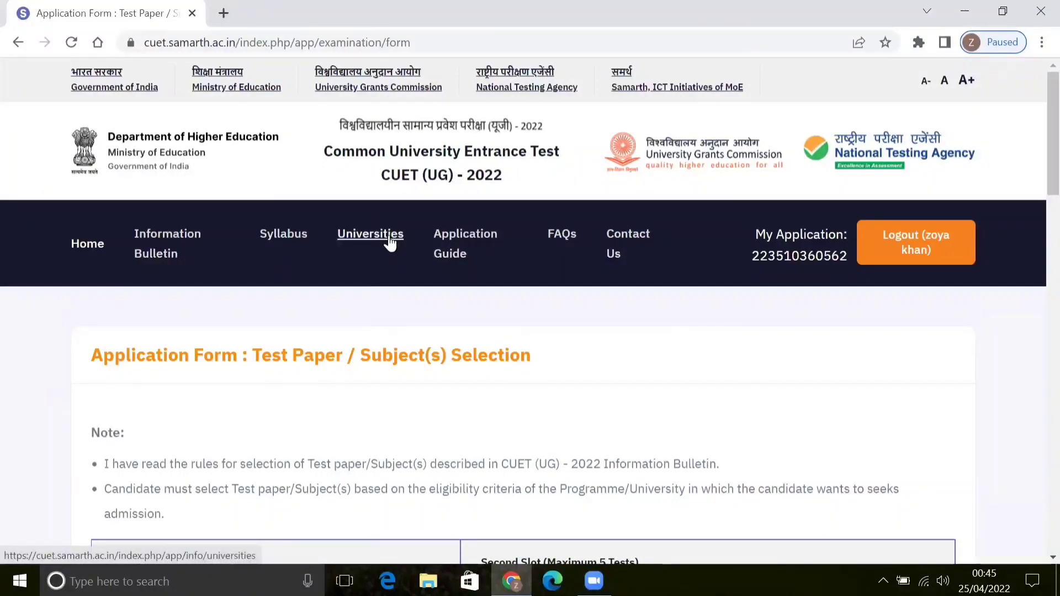
Step: Open the Participating Universities page and quick-search for 'jami'
click(353, 235)
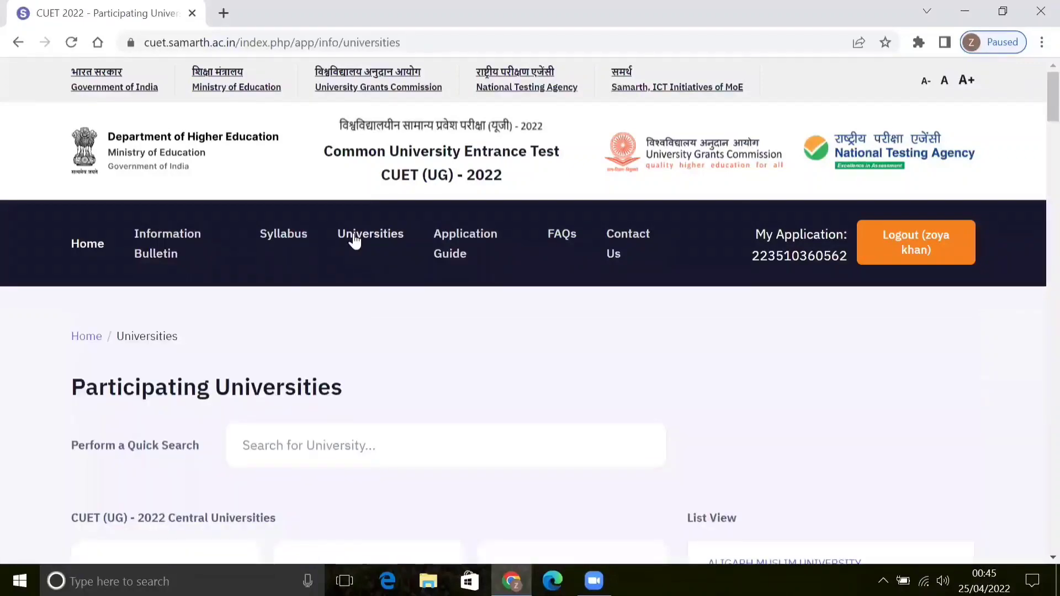
scroll(355, 241, down, 2)
scroll(354, 240, down, 1)
click(348, 260)
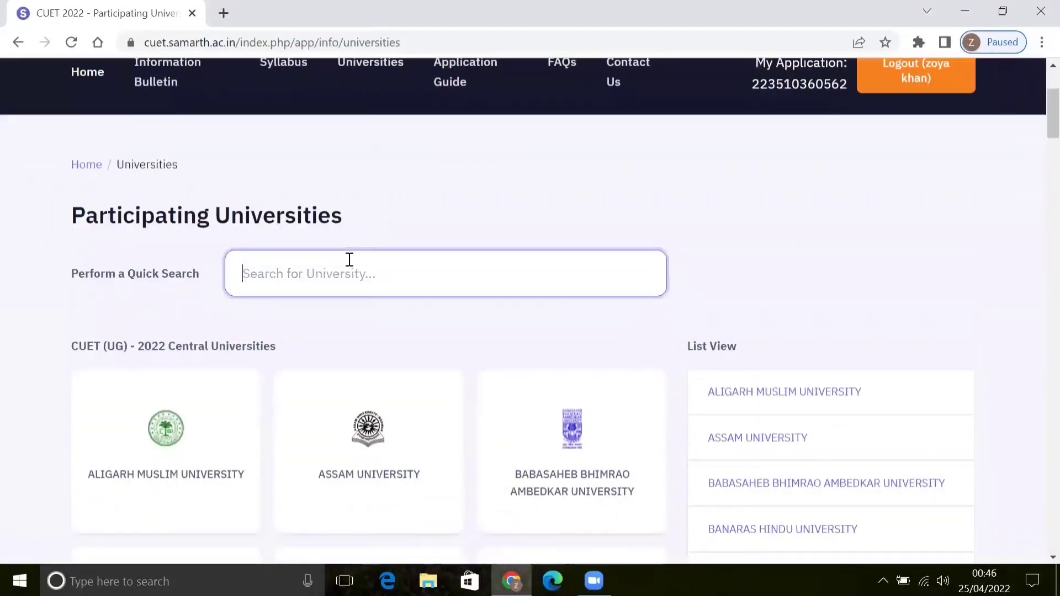
text(jami)
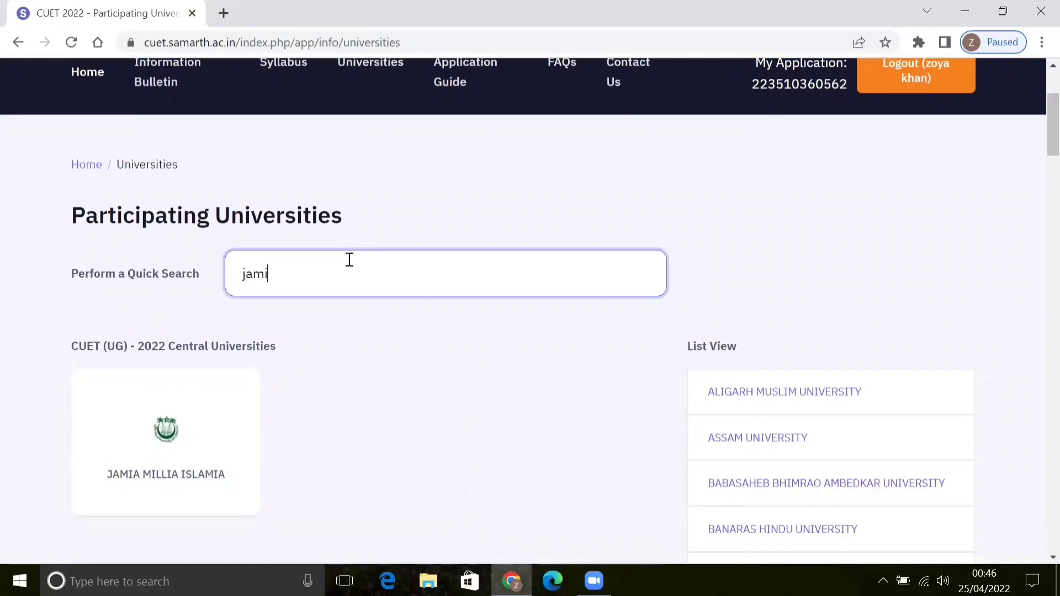
Step: Open Jamia Millia Islamia's eligibility page and scroll through its programme table
click(204, 452)
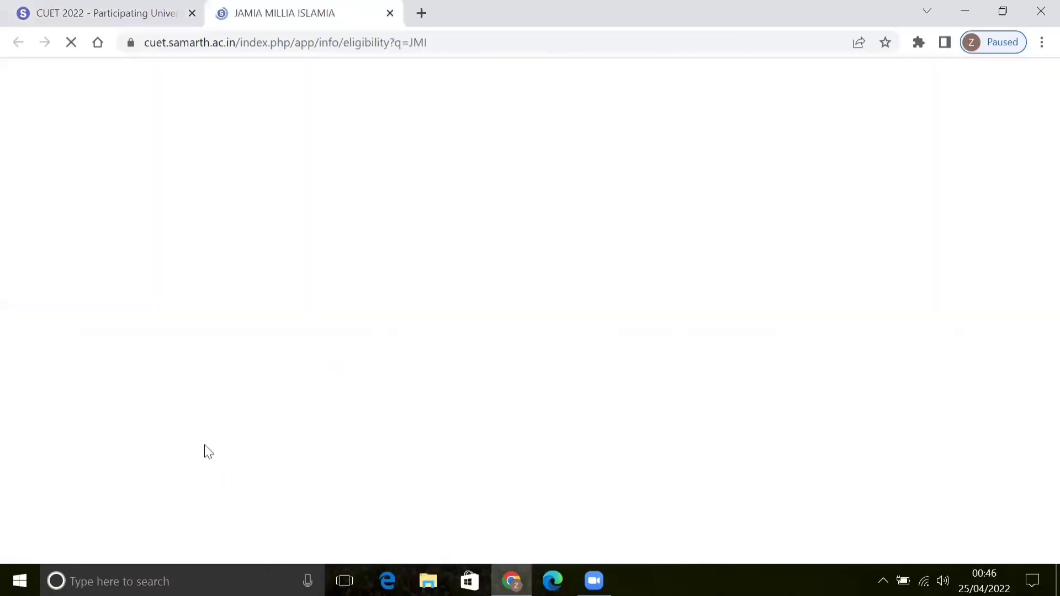
scroll(206, 444, down, 5)
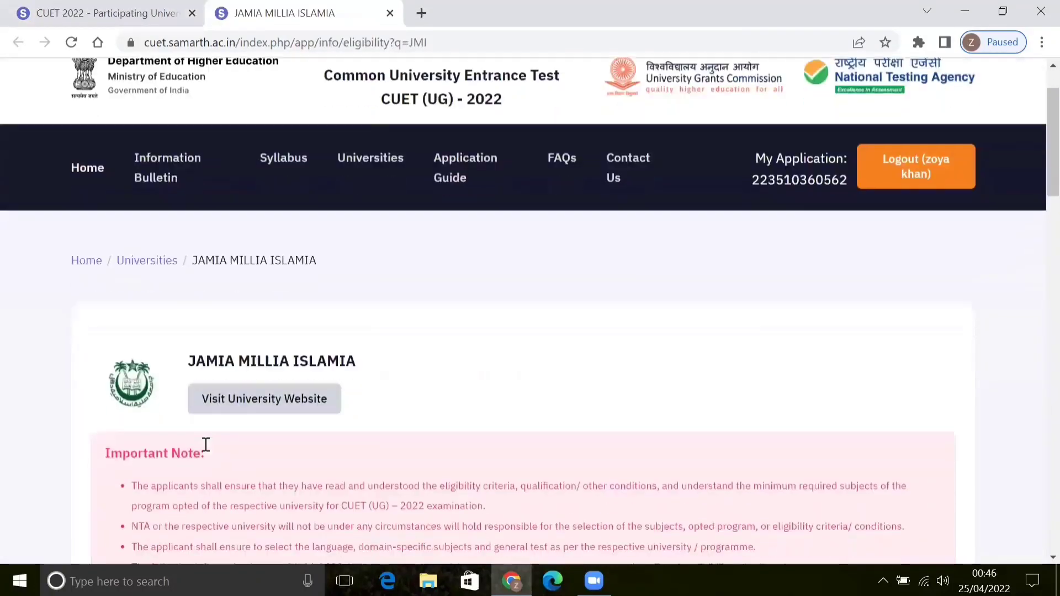
scroll(206, 445, down, 10)
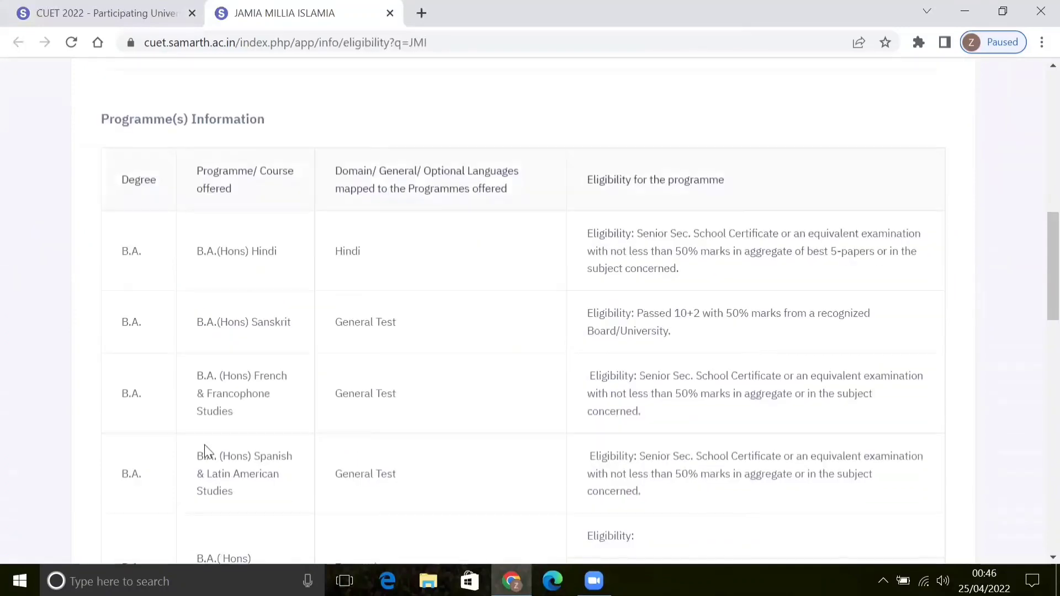
scroll(207, 450, down, 7)
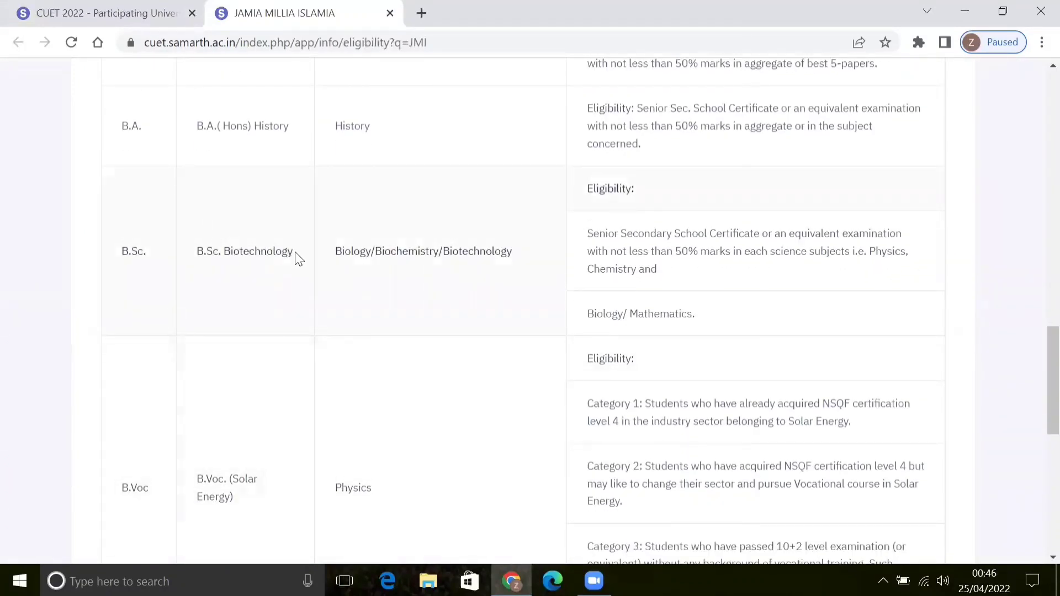
scroll(436, 162, up, 8)
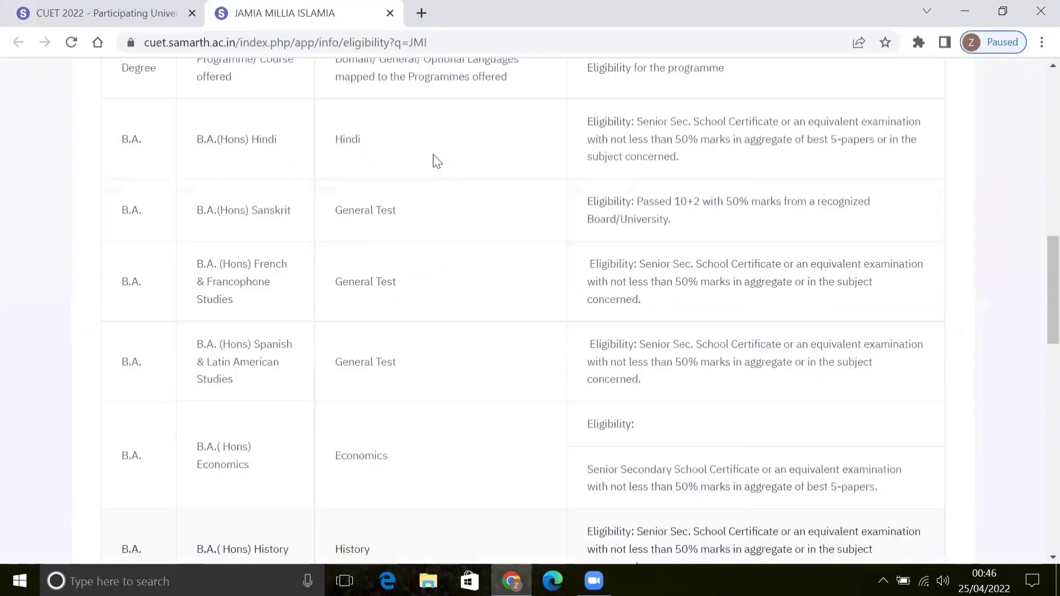
scroll(436, 161, up, 3)
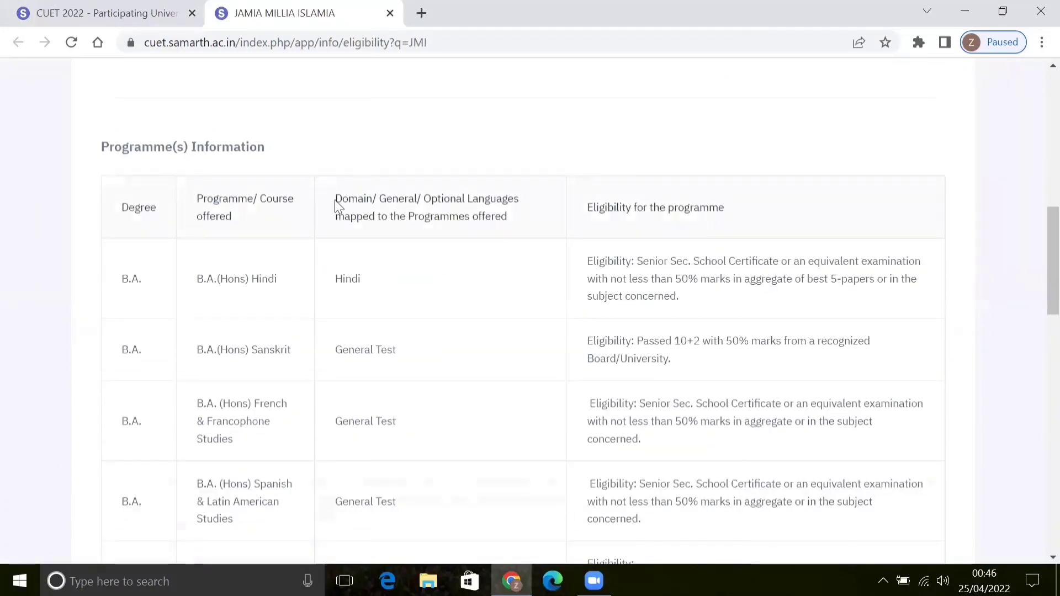
Step: Highlight B.Sc. Biotechnology's required subjects and 50% eligibility requirement, then return to the top
drag(337, 199, 373, 200)
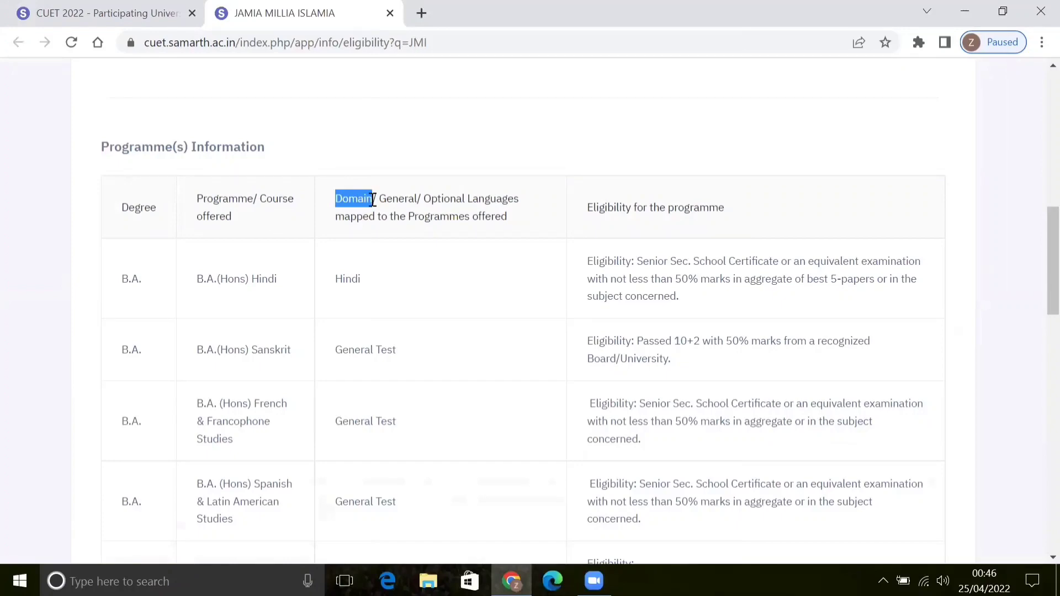
scroll(373, 199, down, 8)
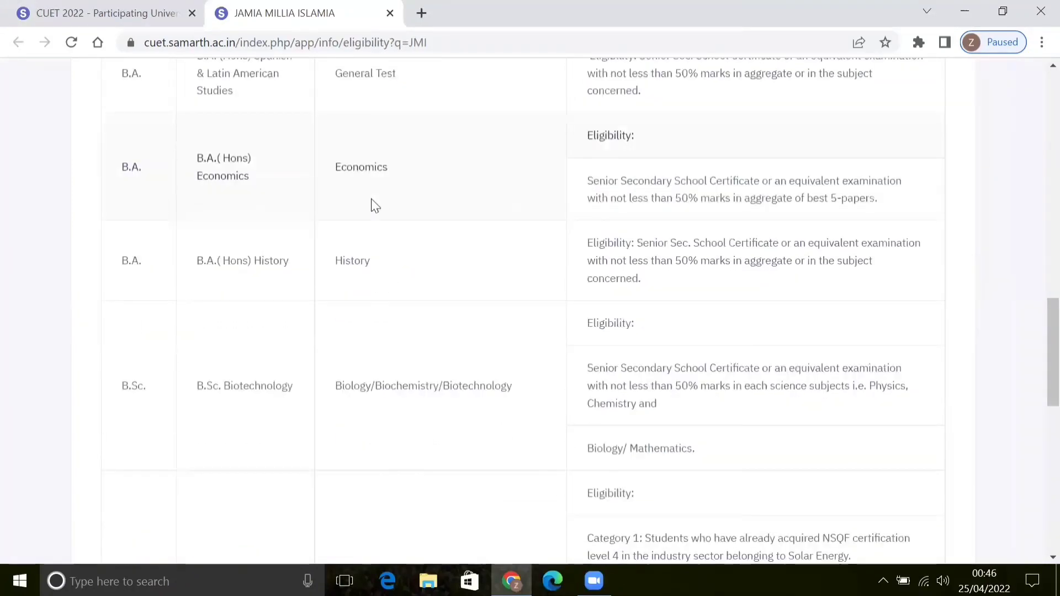
scroll(374, 205, down, 2)
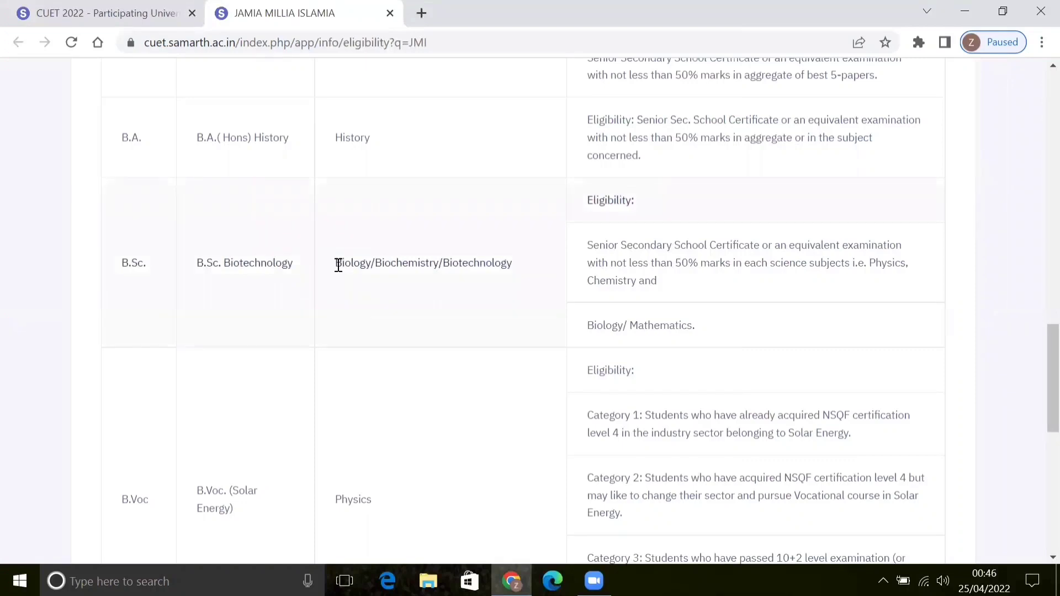
drag(338, 265, 516, 264)
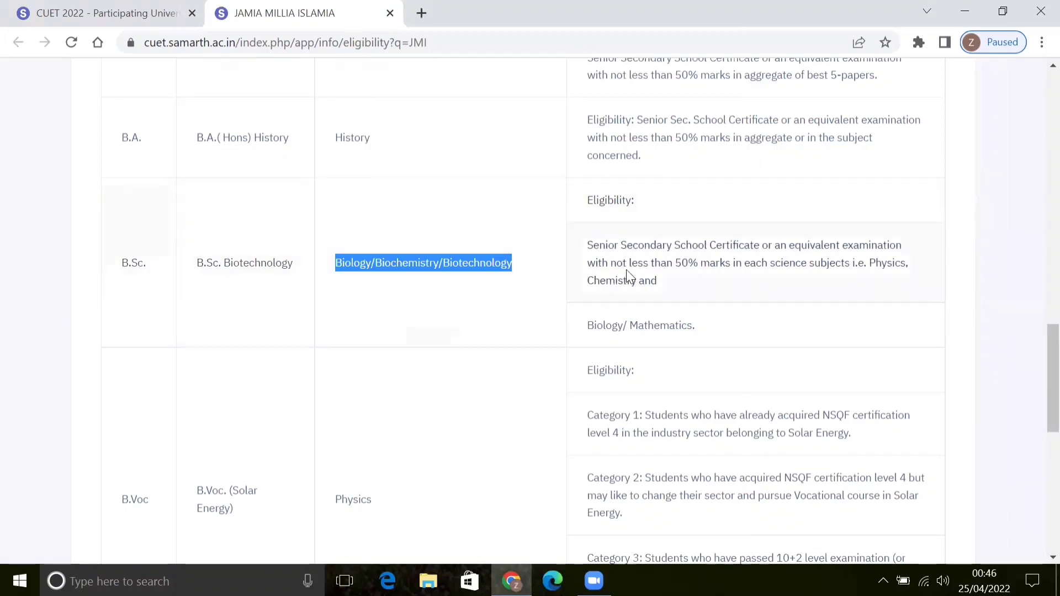
drag(589, 249, 847, 309)
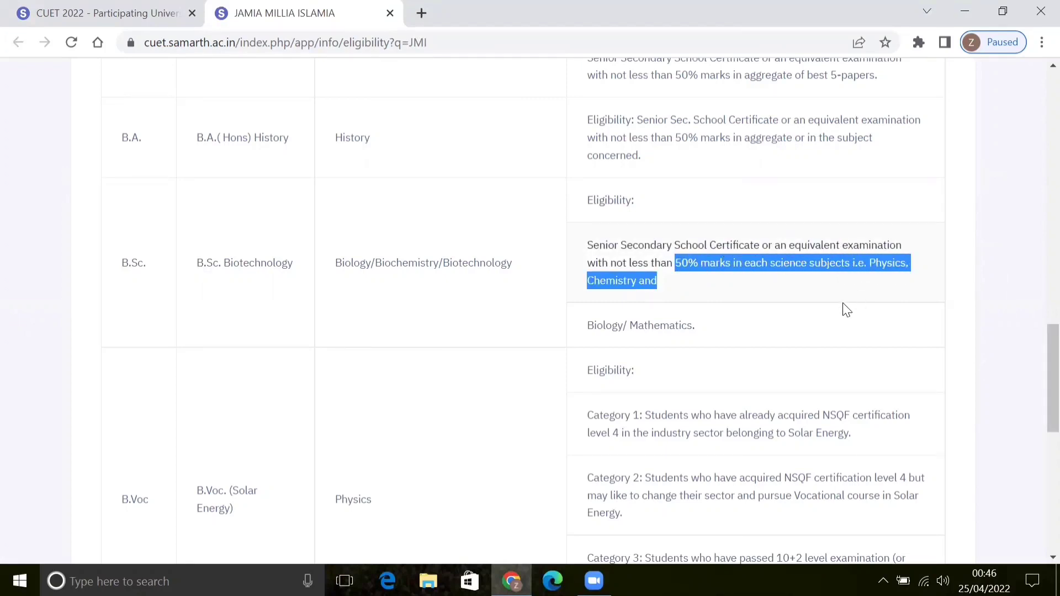
click(795, 281)
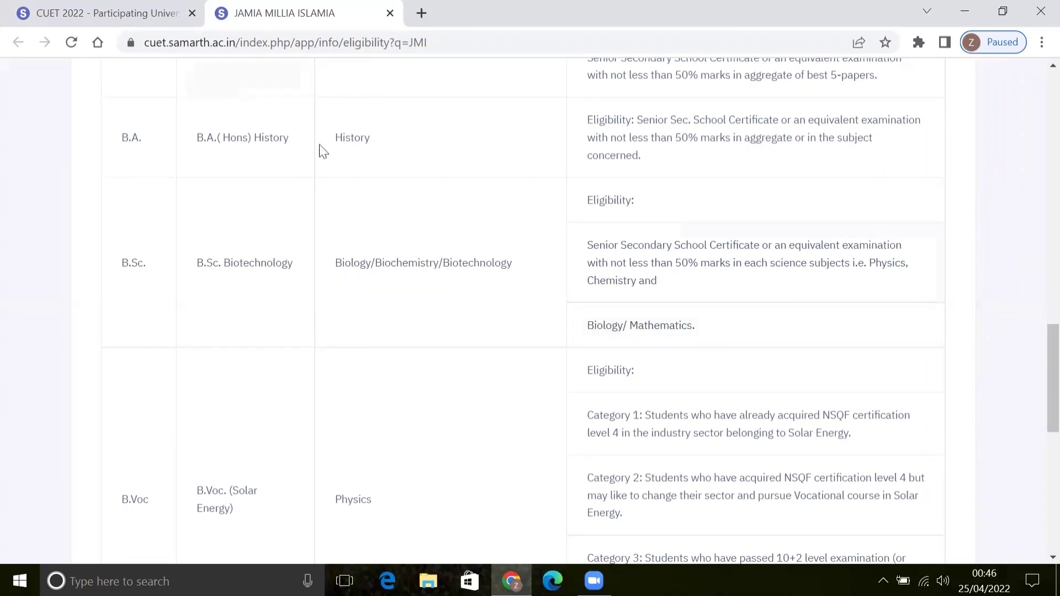
scroll(320, 149, up, 15)
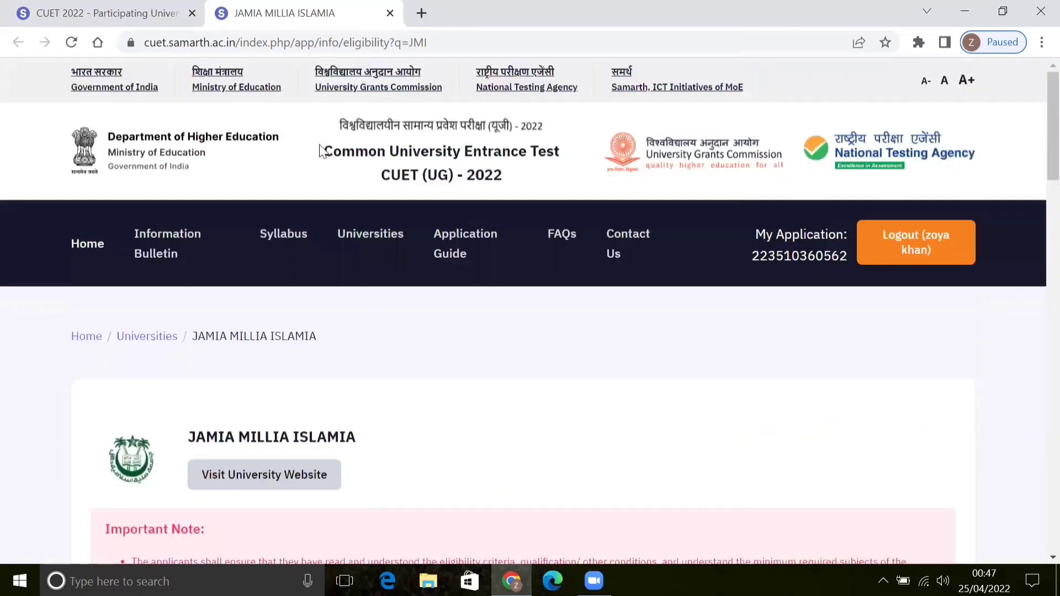
Step: Go to the Syllabus page and open the Biology View / Download PDF
click(286, 232)
scroll(286, 234, down, 10)
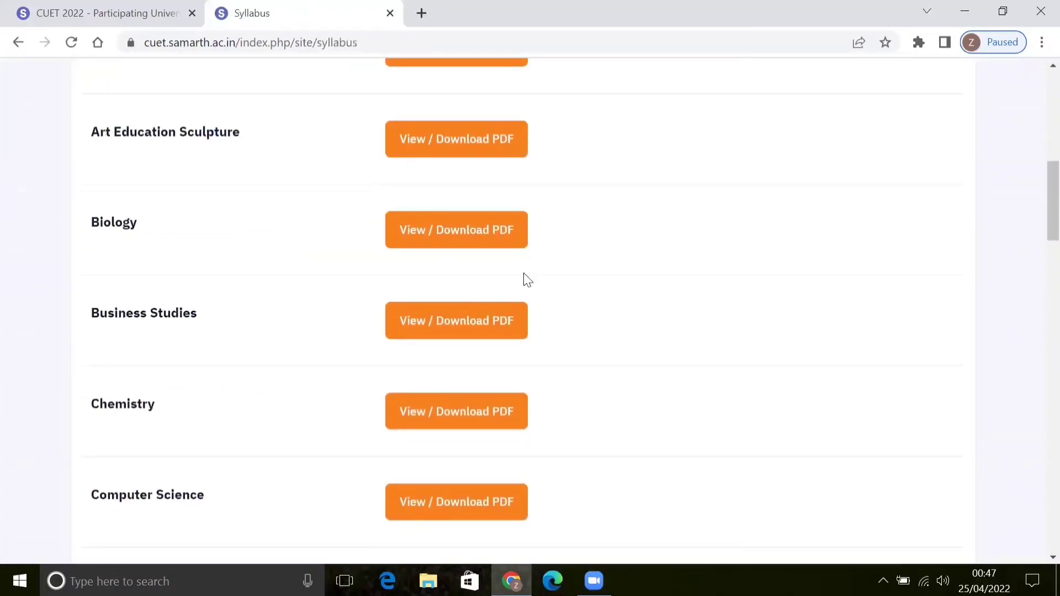
click(422, 242)
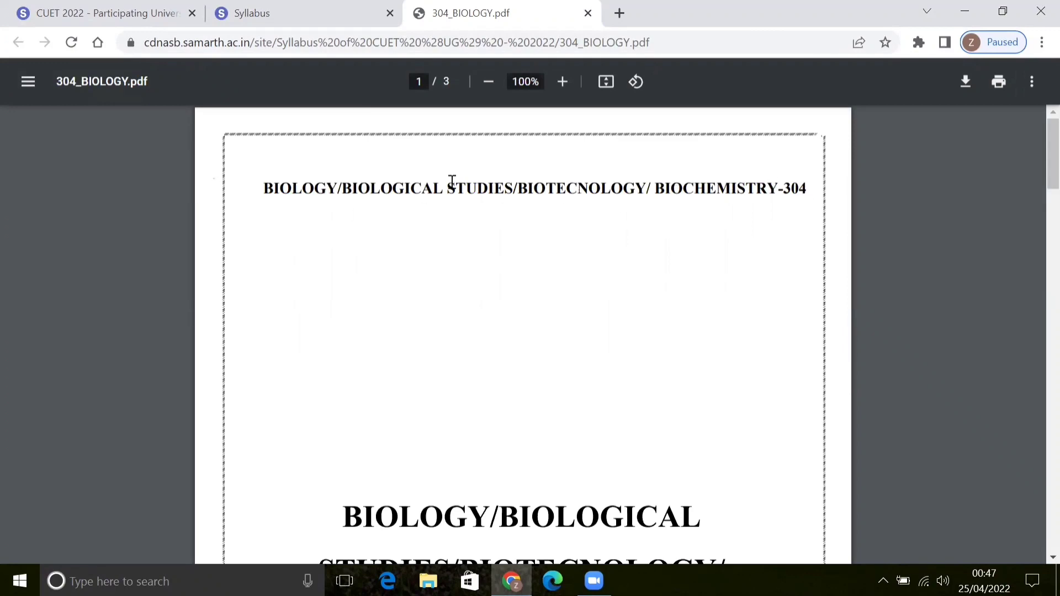
scroll(624, 238, down, 8)
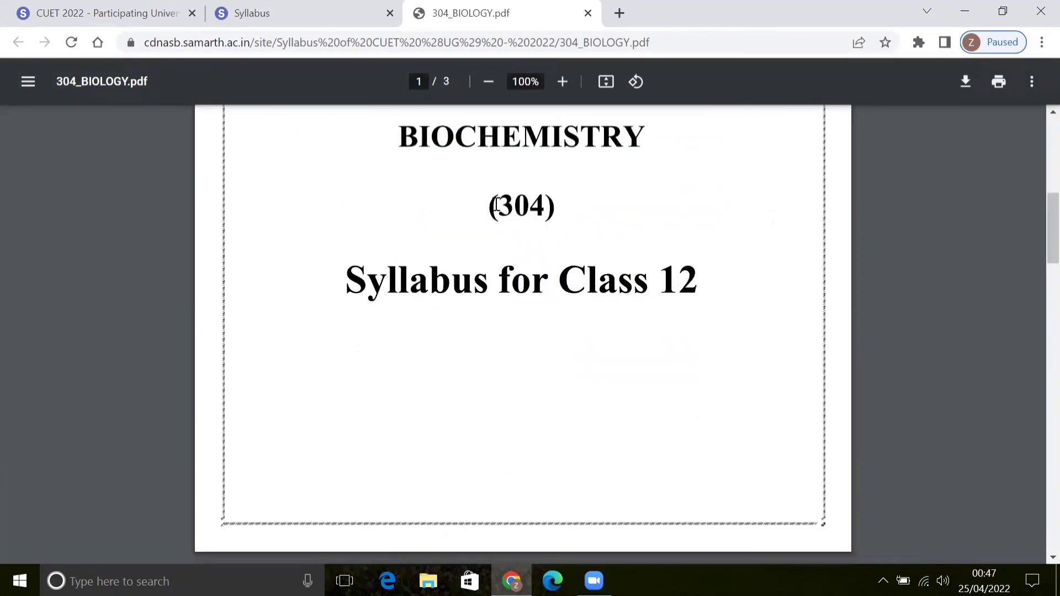
drag(490, 206, 539, 207)
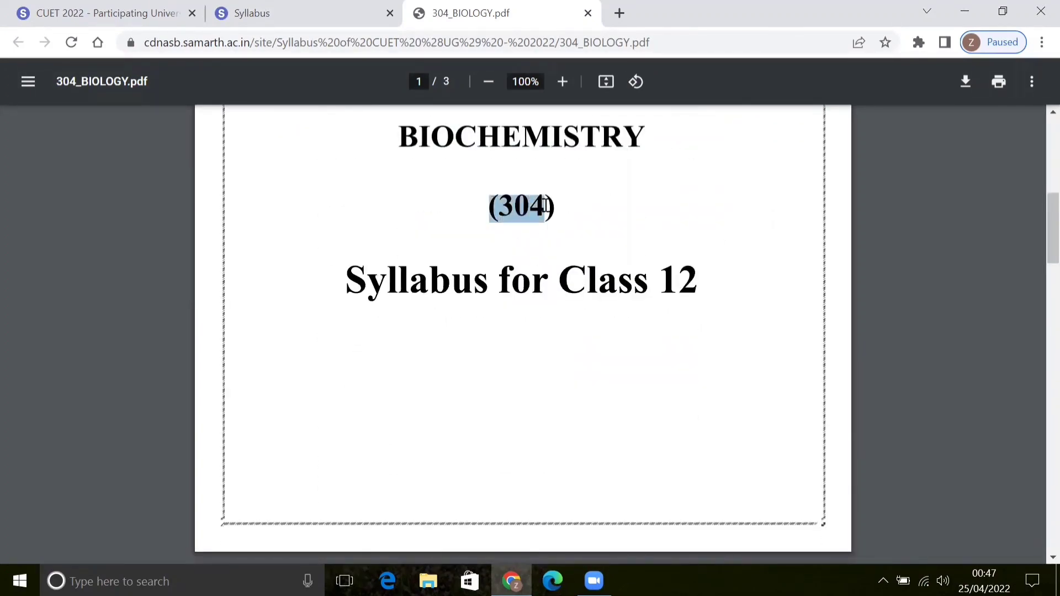
scroll(542, 205, down, 5)
scroll(545, 206, down, 3)
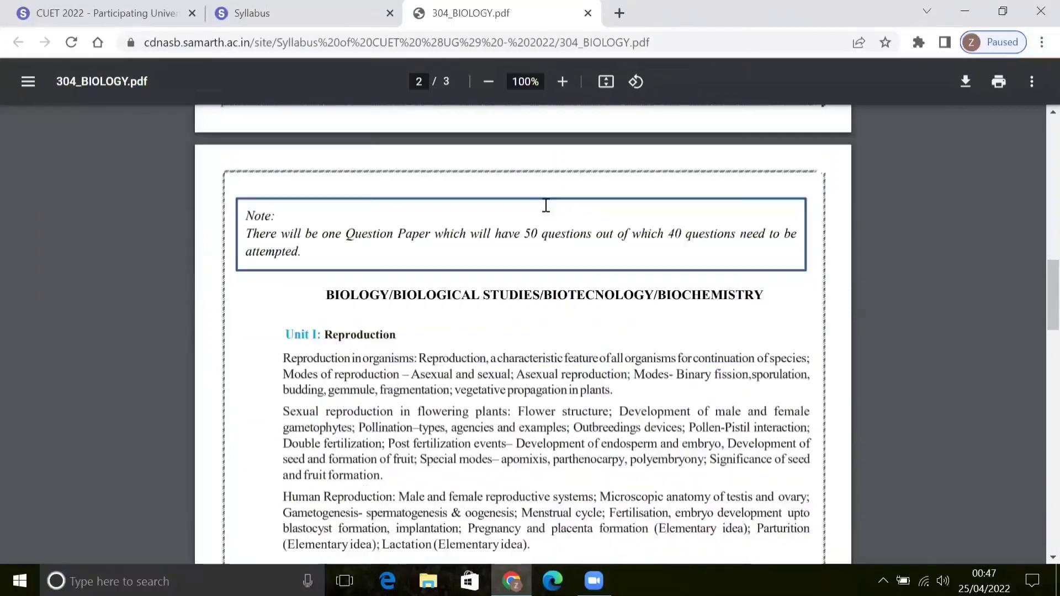
scroll(546, 206, down, 3)
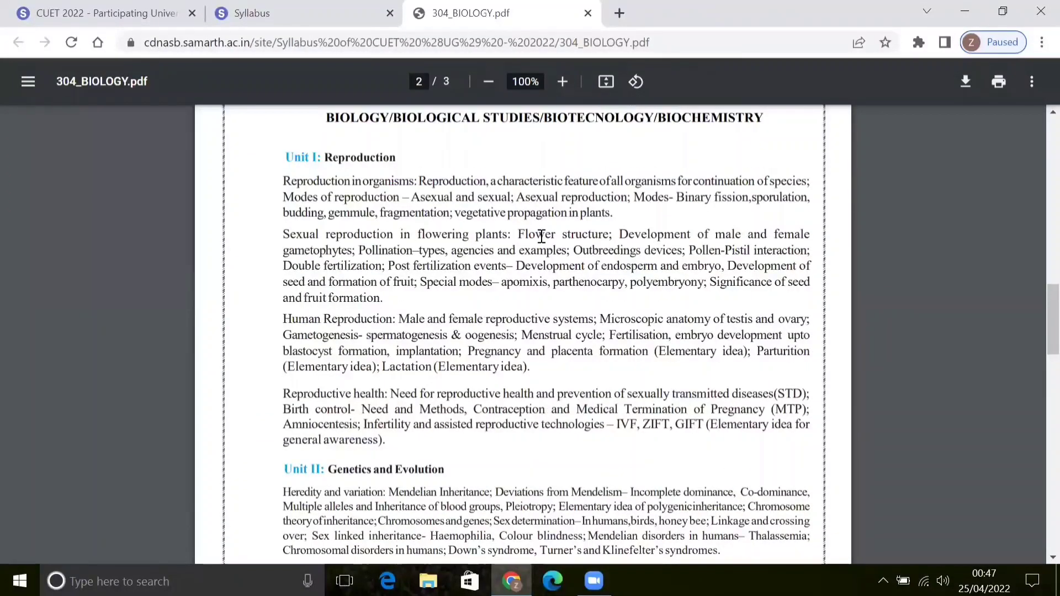
scroll(541, 236, down, 2)
scroll(541, 237, down, 3)
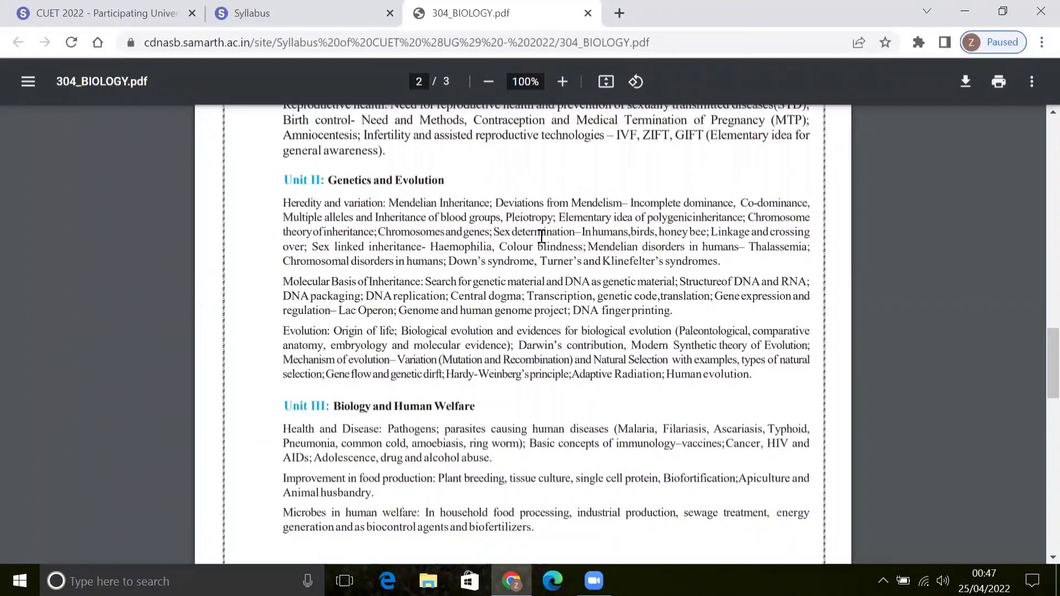
scroll(541, 236, down, 2)
scroll(541, 236, down, 4)
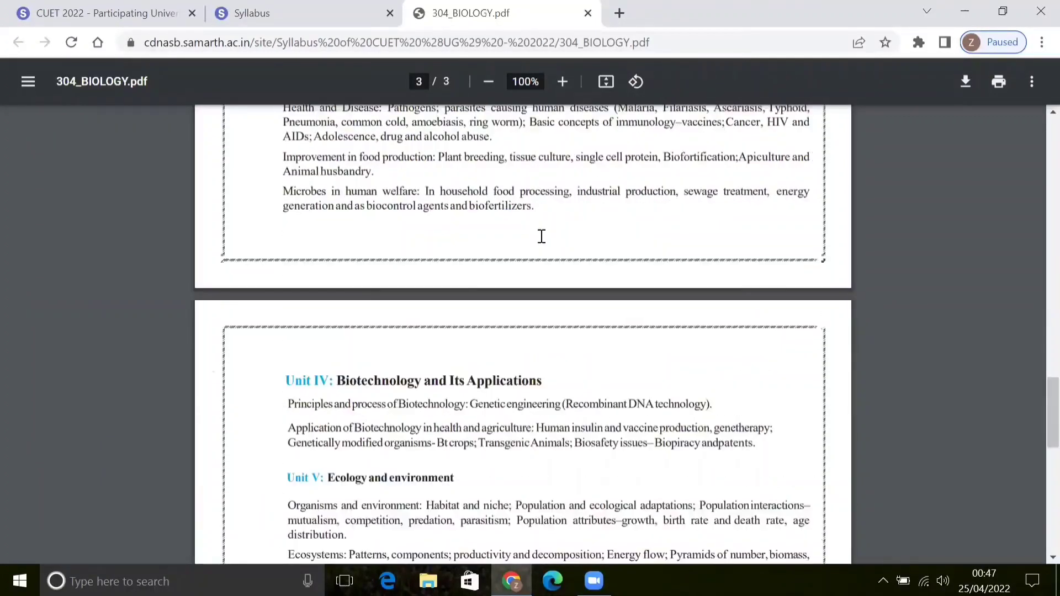
scroll(542, 236, down, 2)
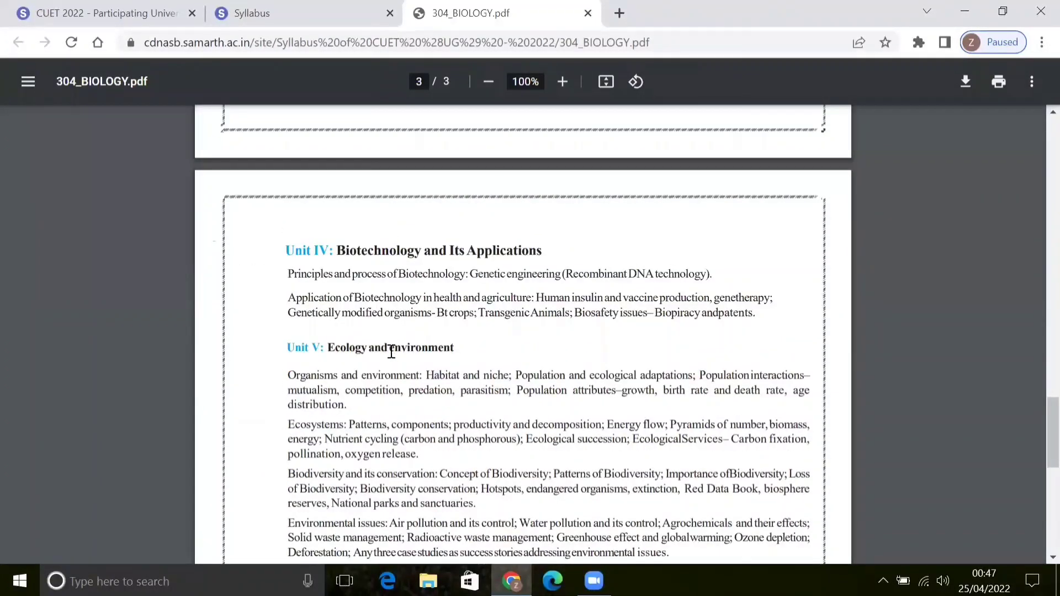
scroll(391, 348, down, 1)
scroll(392, 351, down, 7)
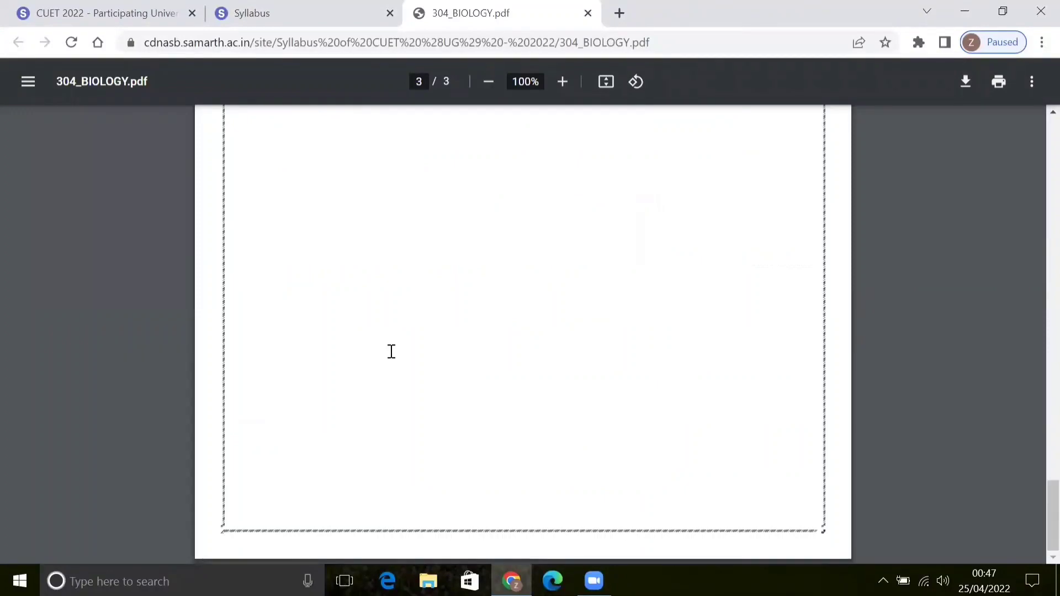
scroll(391, 351, up, 2)
scroll(391, 352, up, 3)
scroll(391, 351, up, 3)
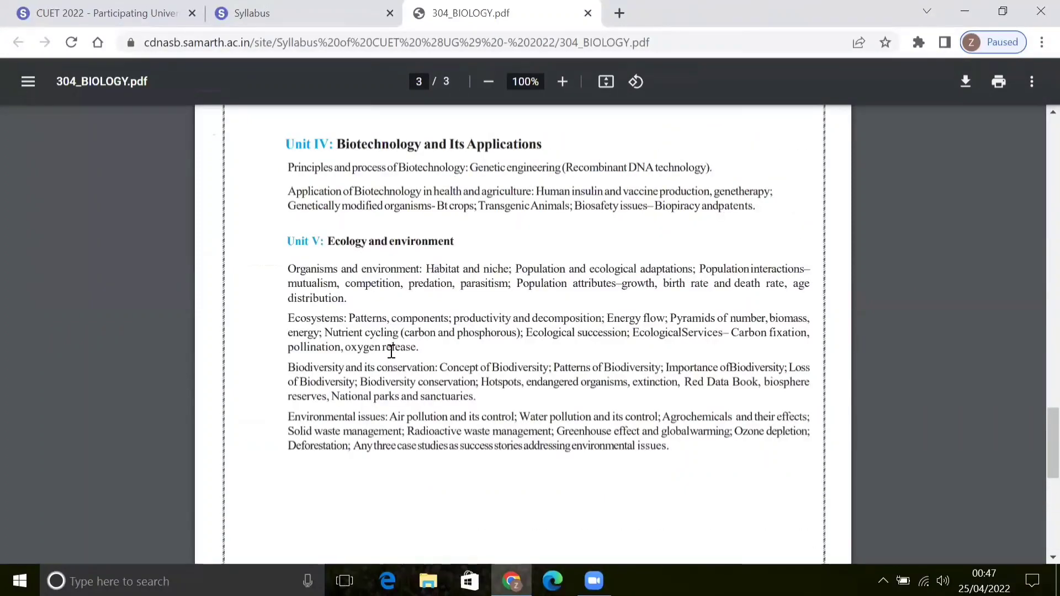
scroll(392, 352, up, 10)
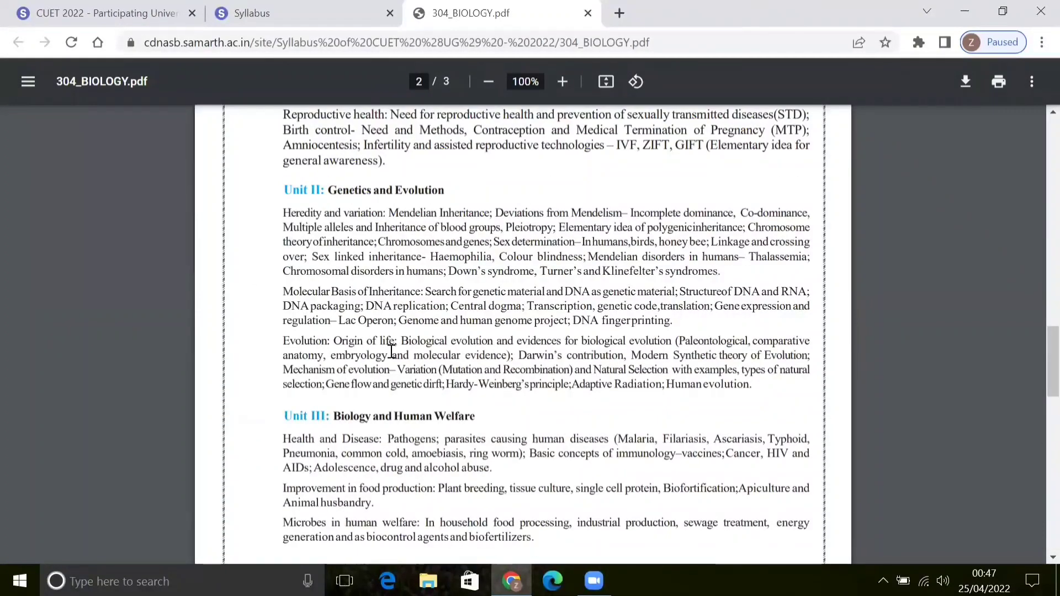
scroll(391, 351, up, 12)
click(391, 351)
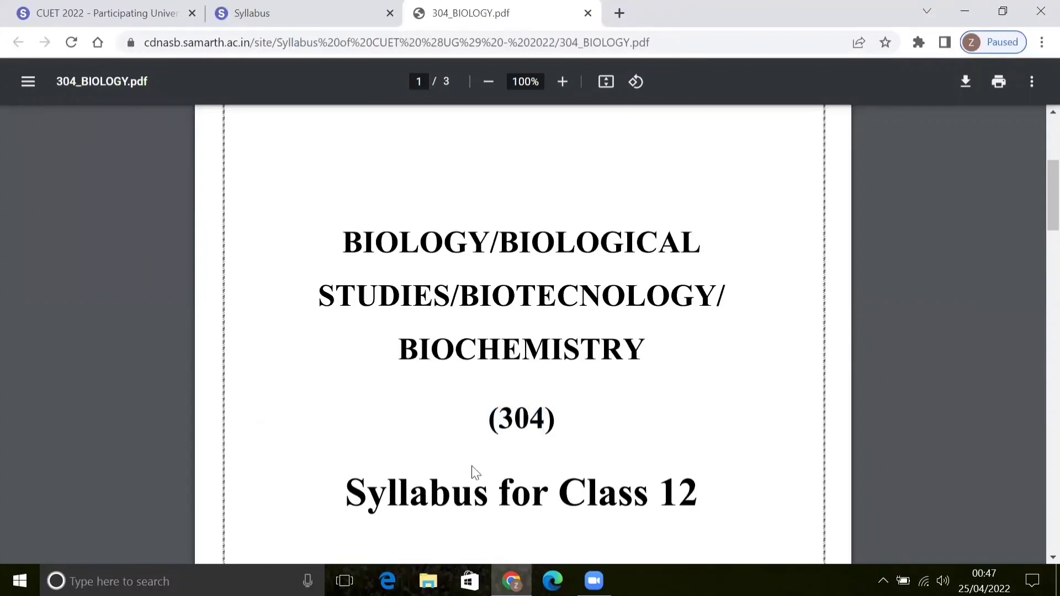
scroll(475, 472, down, 4)
Step: Return to the first tab and go back to the application form's First Slot subjects
click(109, 13)
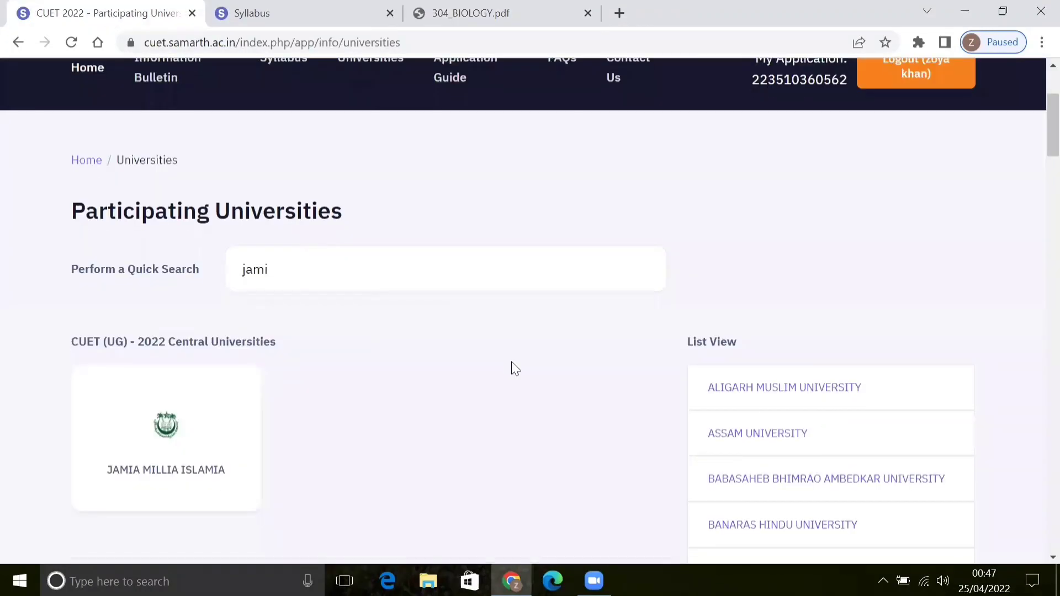
scroll(515, 369, down, 3)
click(18, 43)
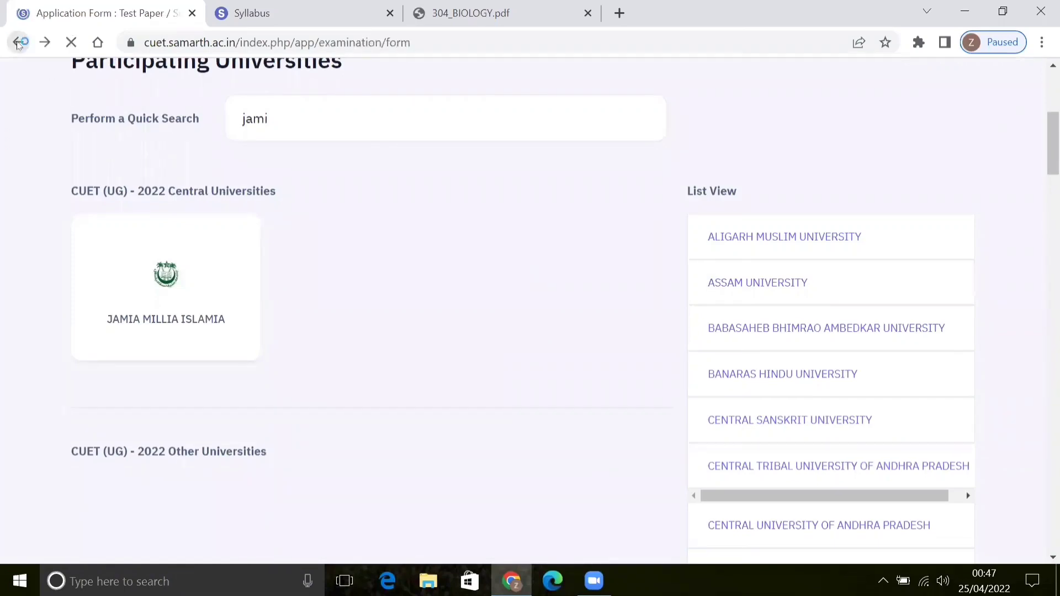
scroll(428, 238, down, 5)
scroll(432, 243, down, 4)
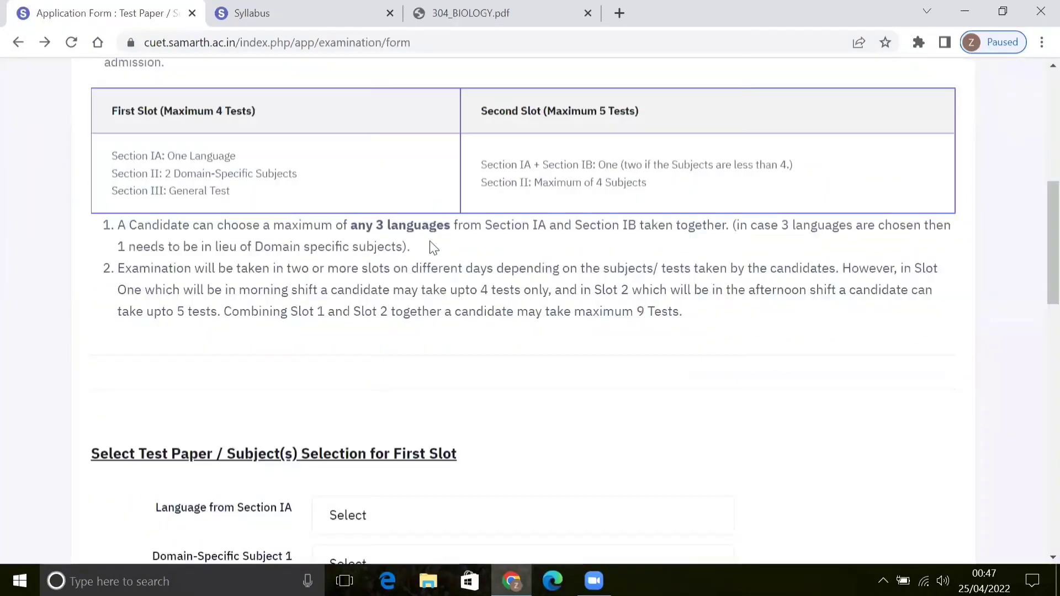
scroll(434, 248, down, 5)
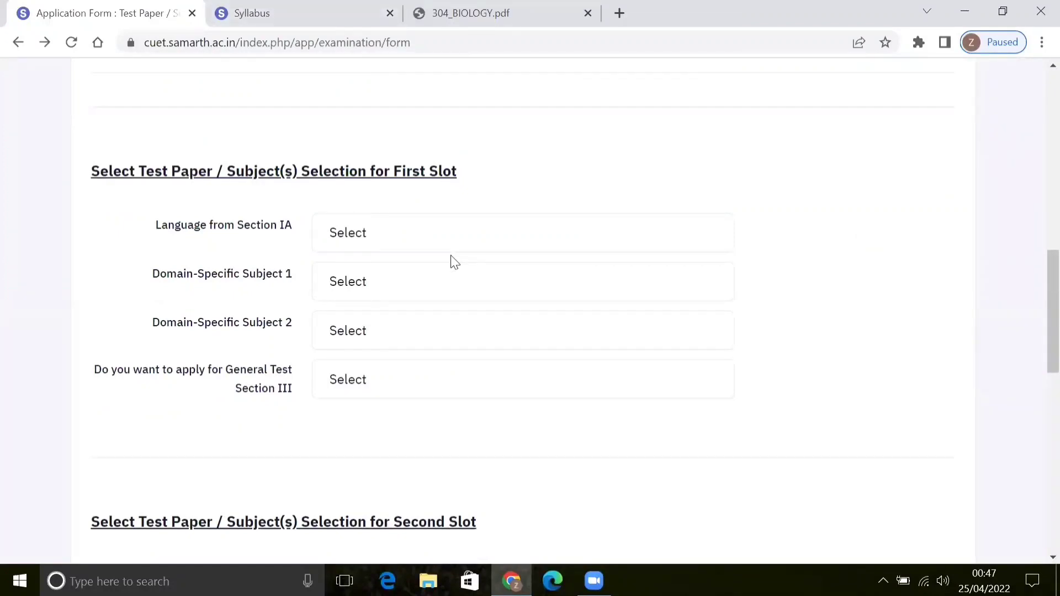
click(433, 283)
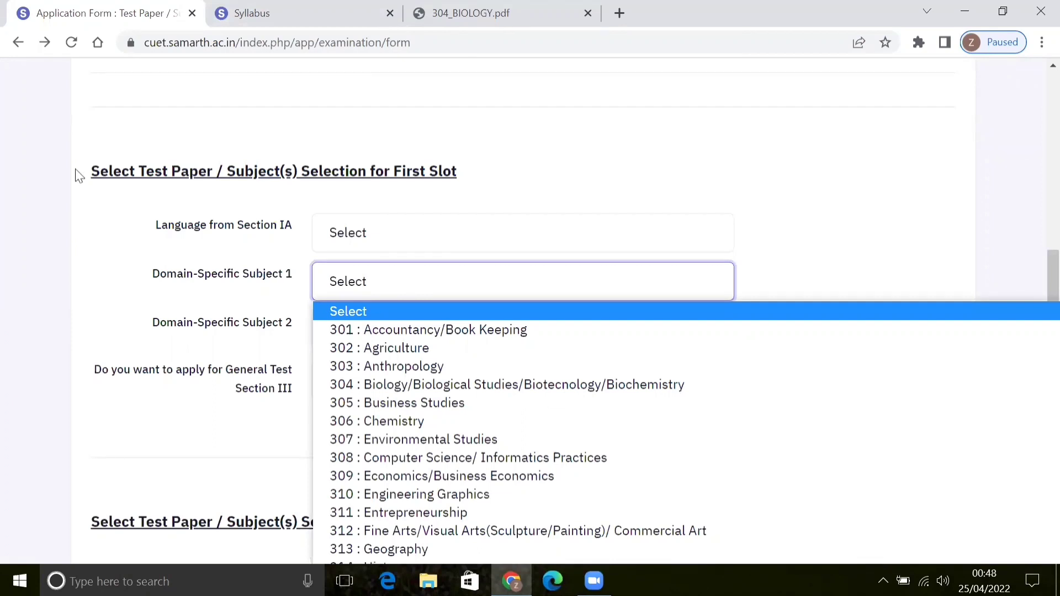
click(415, 209)
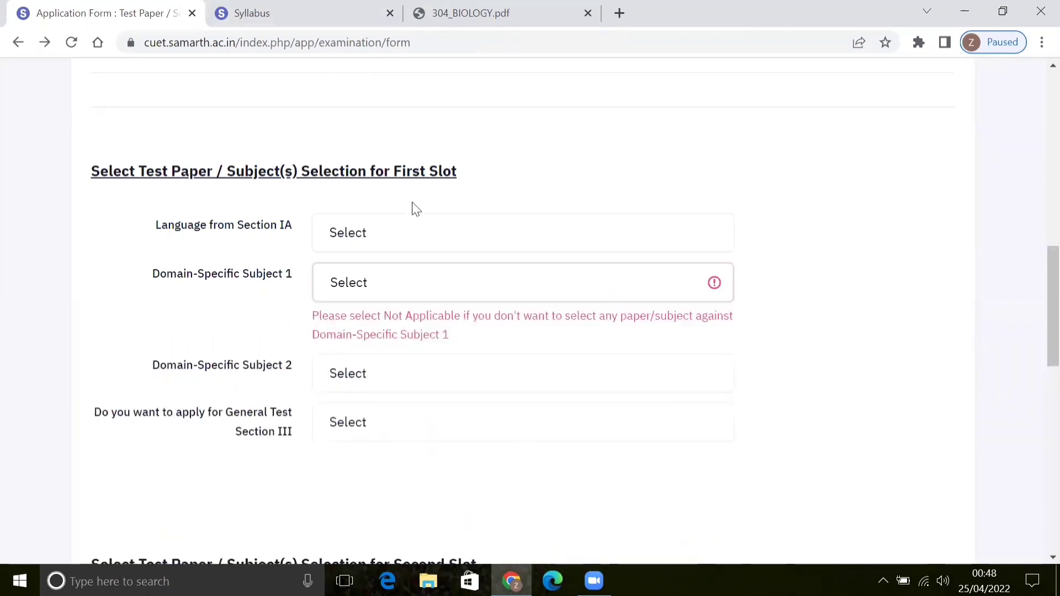
Step: Set the First Slot's Section IA language to 101 : English
click(339, 242)
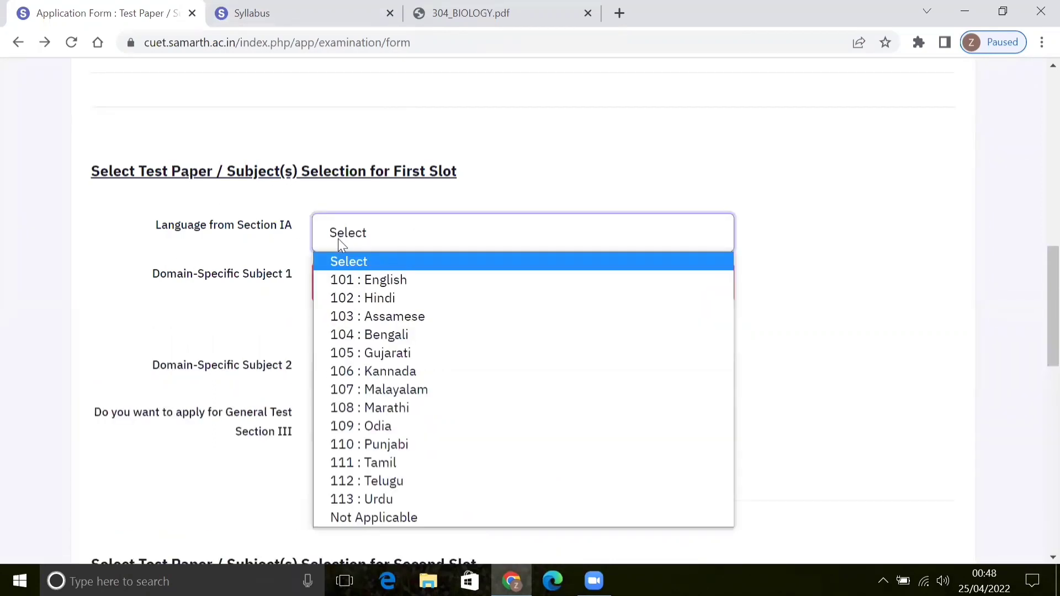
click(454, 518)
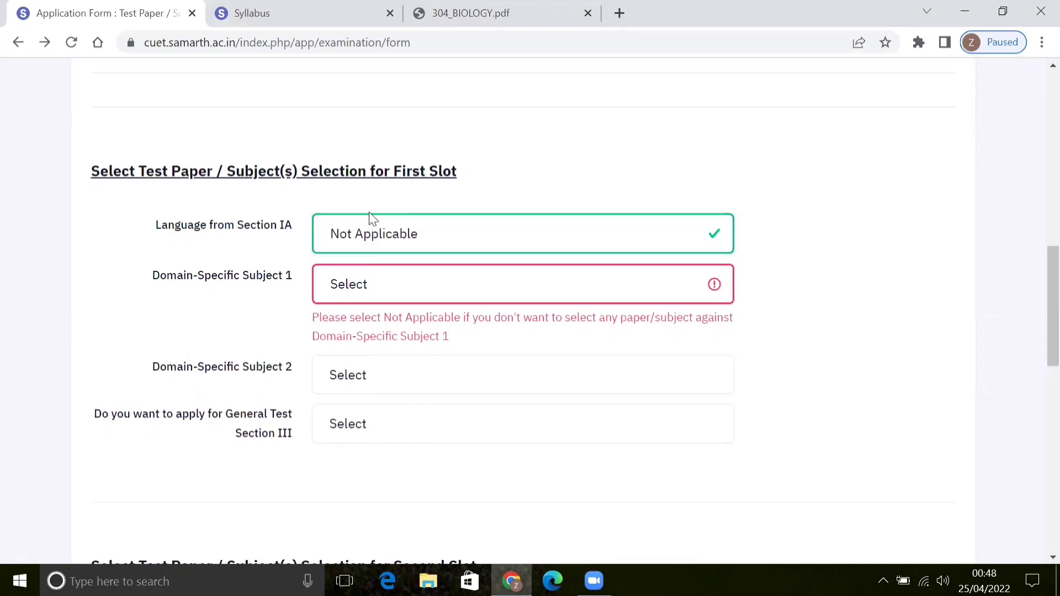
click(376, 234)
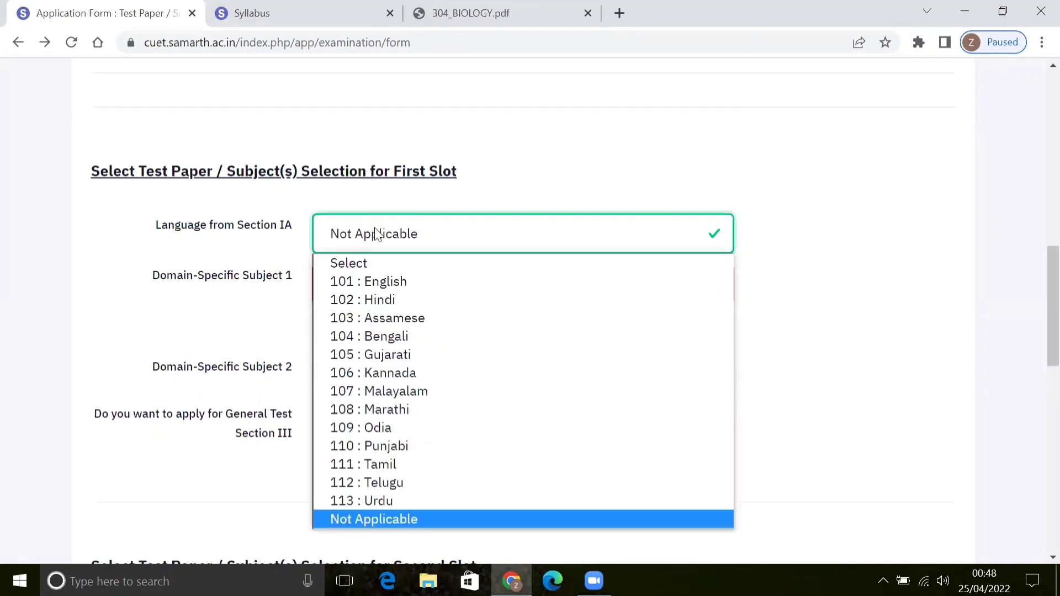
click(398, 278)
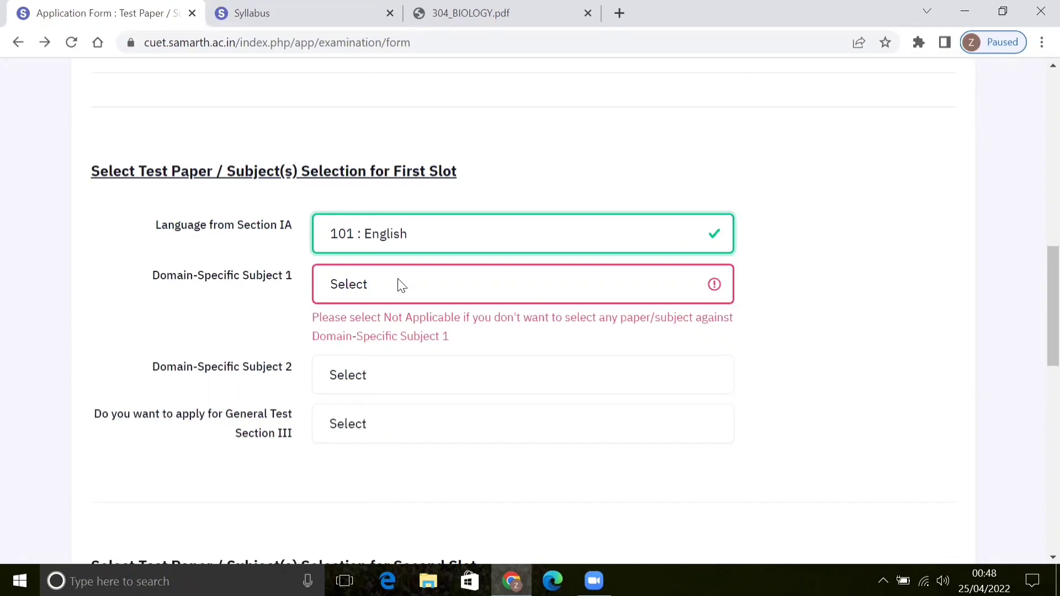
Step: Pick 304 : Biology/Biological Studies/Biotecnology/Biochemistry as First Slot Domain-Specific Subject 1
click(401, 285)
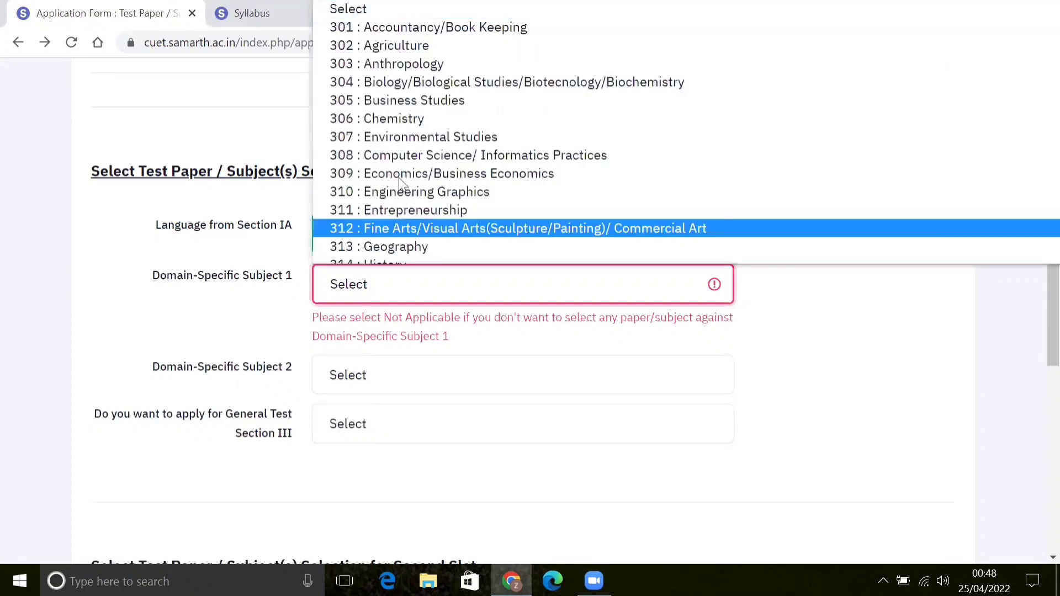
scroll(397, 175, down, 3)
scroll(398, 174, up, 2)
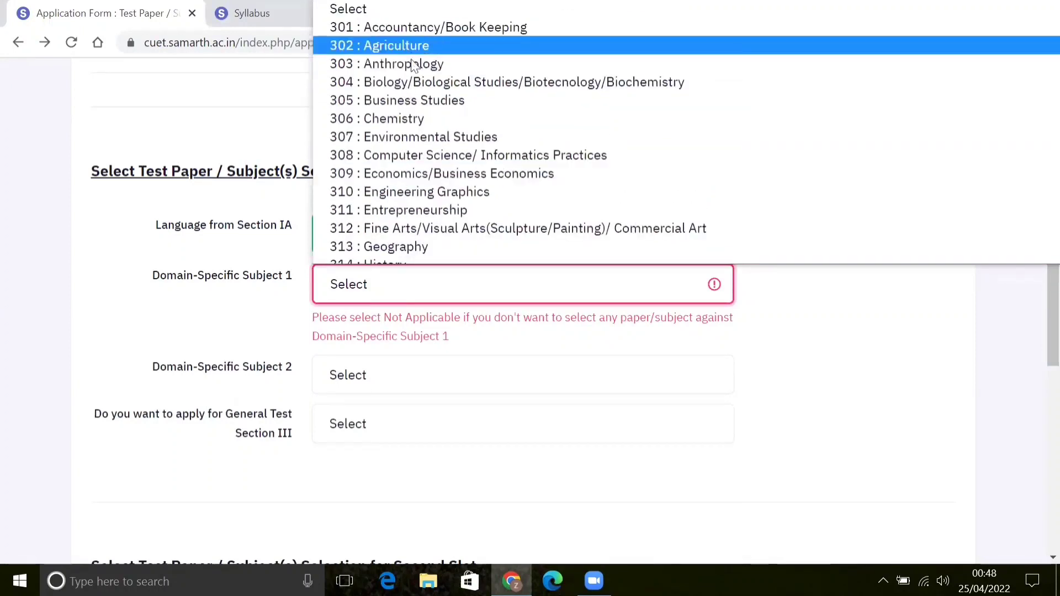
click(410, 85)
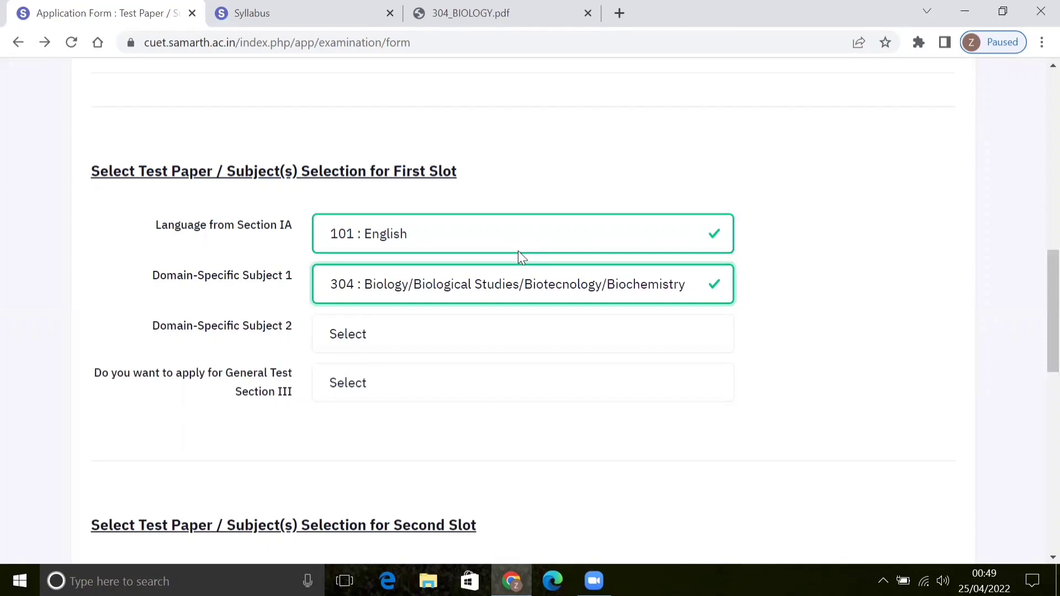
scroll(519, 254, down, 1)
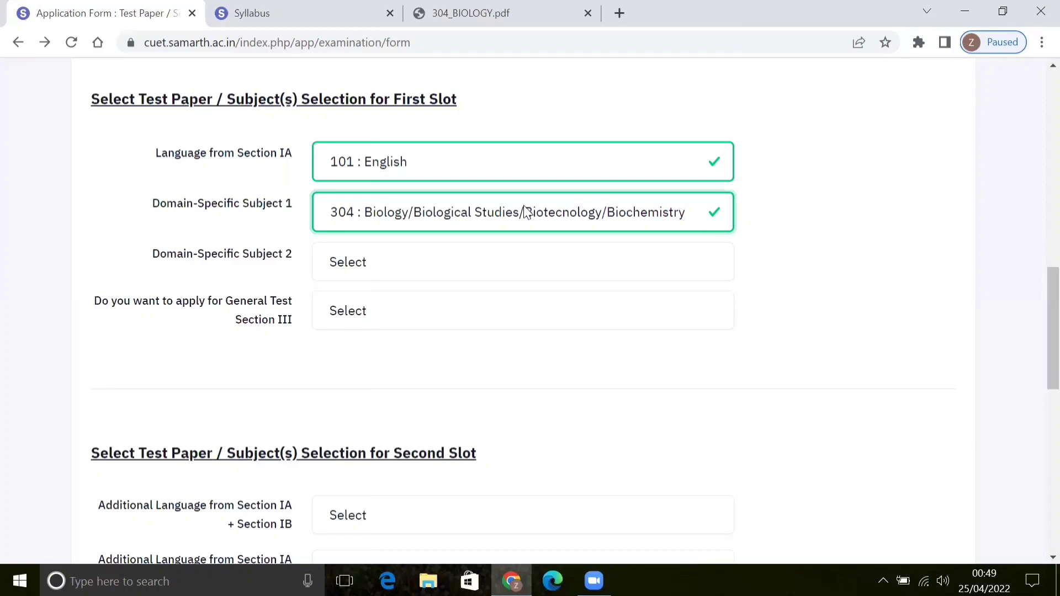
Step: Set Domain-Specific Subject 2 to Not Applicable and General Test Section III to No
click(451, 263)
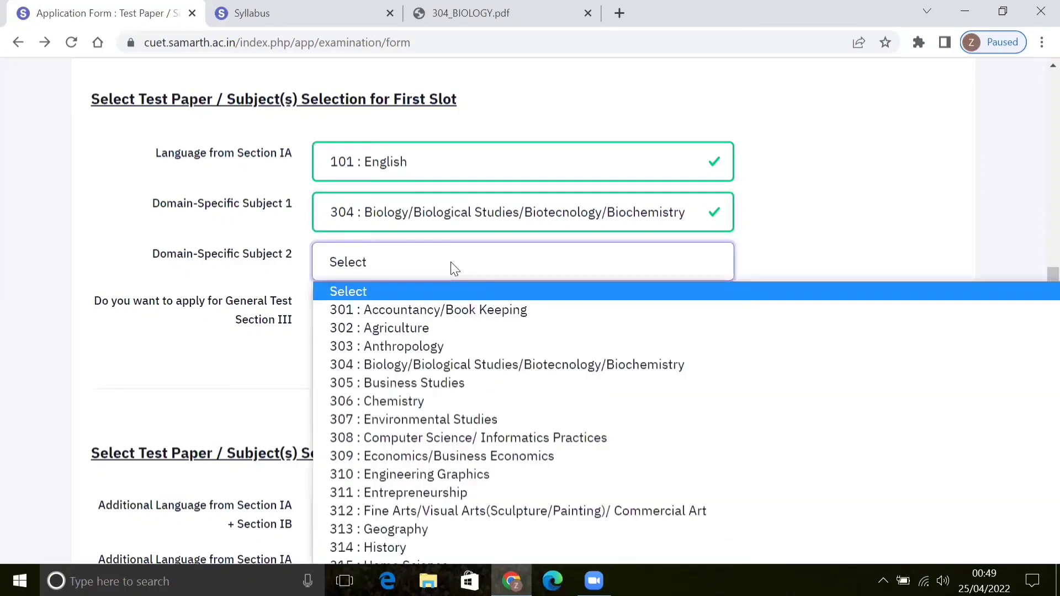
scroll(454, 321, down, 5)
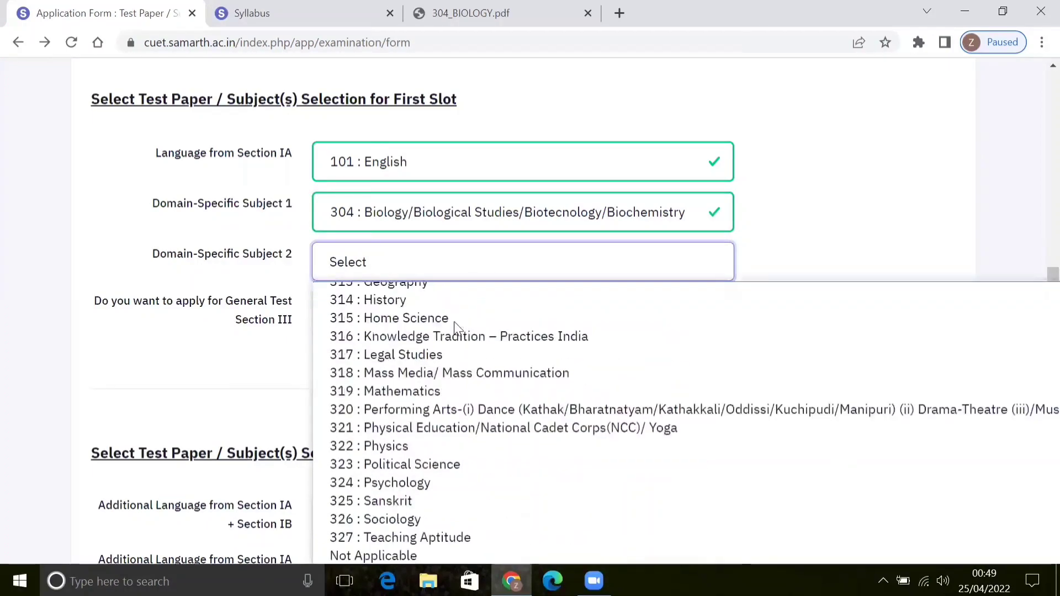
click(339, 550)
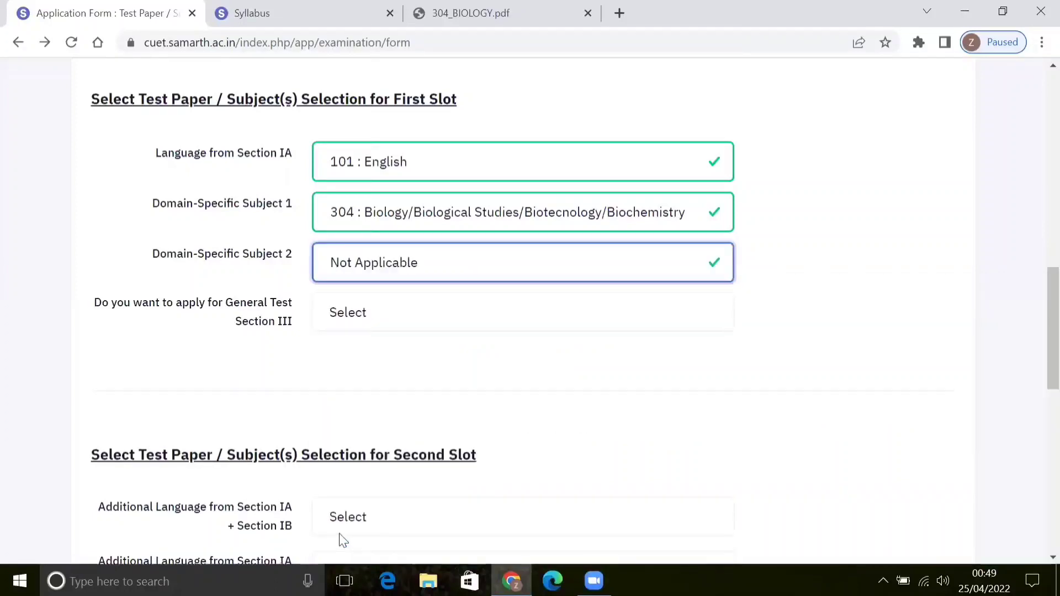
scroll(355, 433, down, 3)
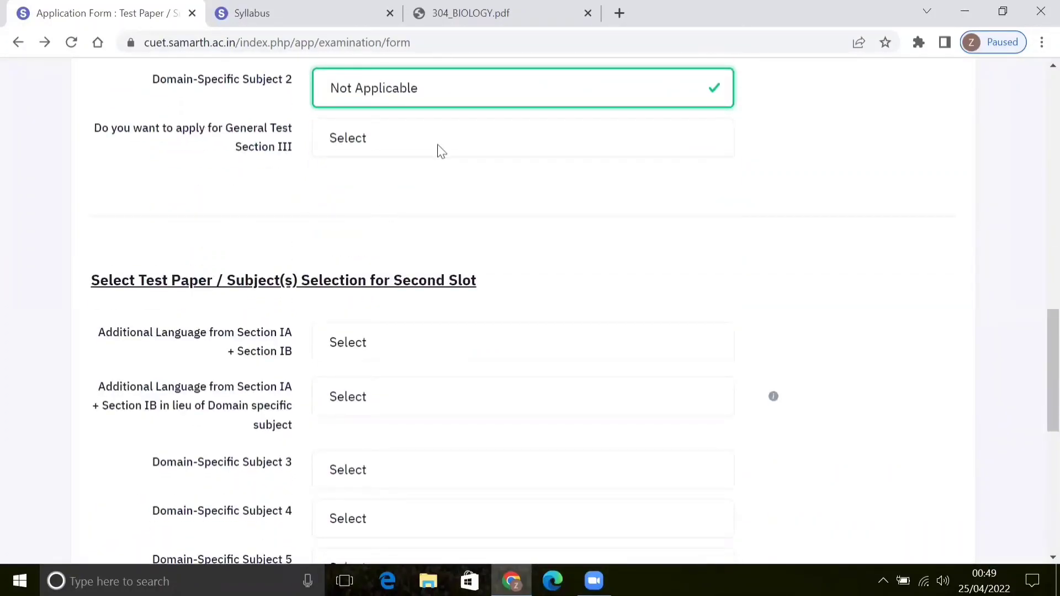
click(441, 152)
click(429, 203)
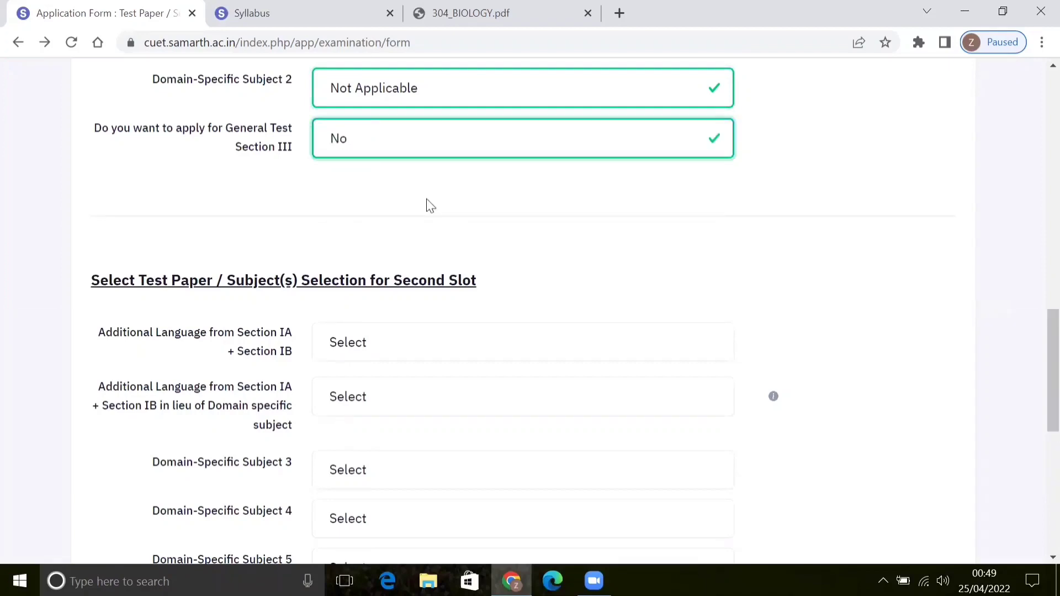
Step: Mark both Second Slot additional languages as Not Applicable
scroll(430, 206, down, 3)
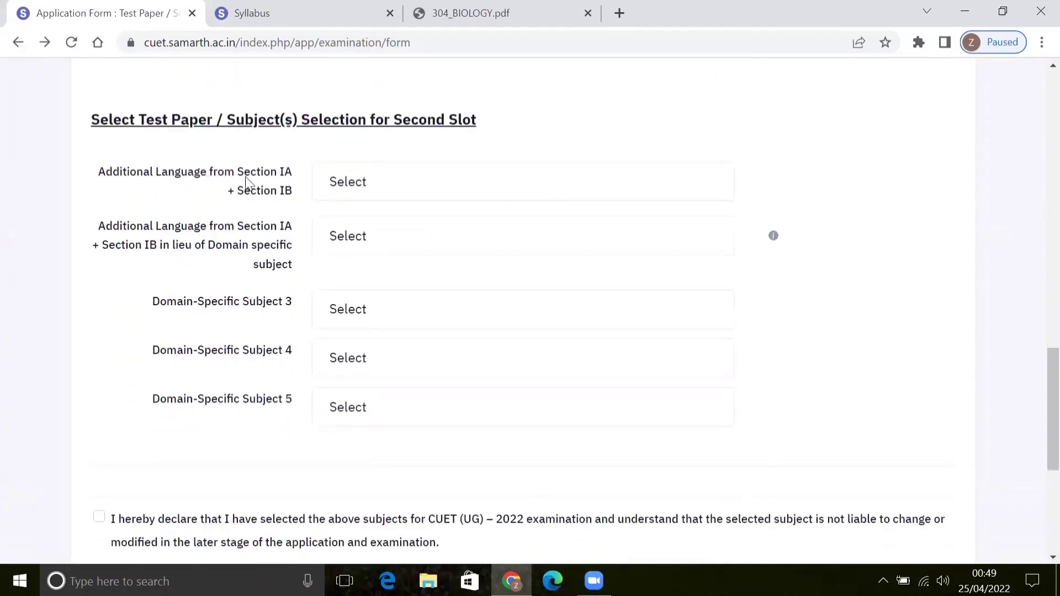
click(359, 196)
scroll(386, 522, down, 5)
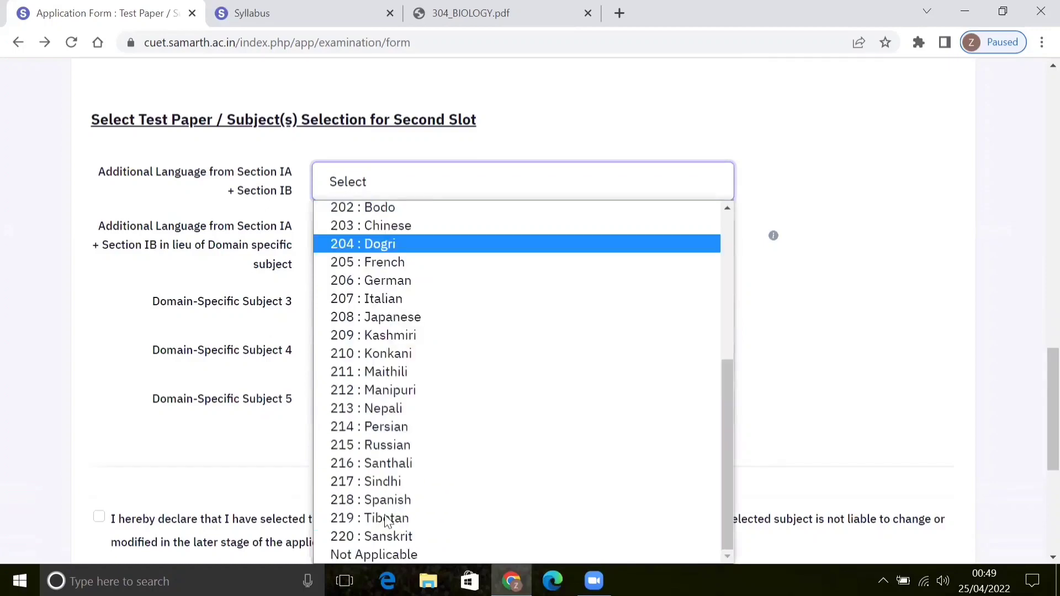
click(381, 555)
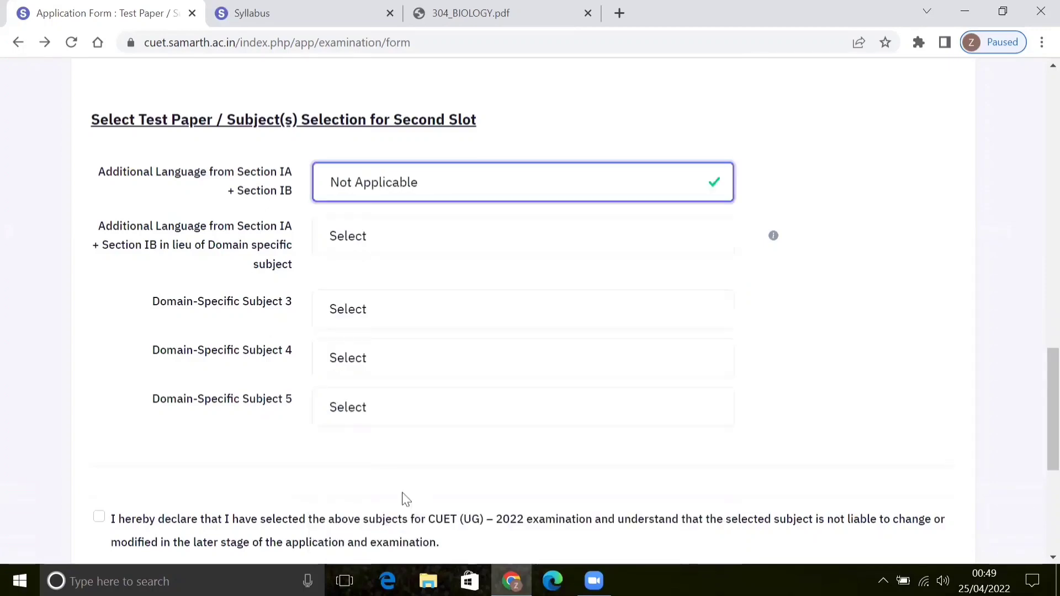
click(405, 245)
scroll(423, 494, down, 5)
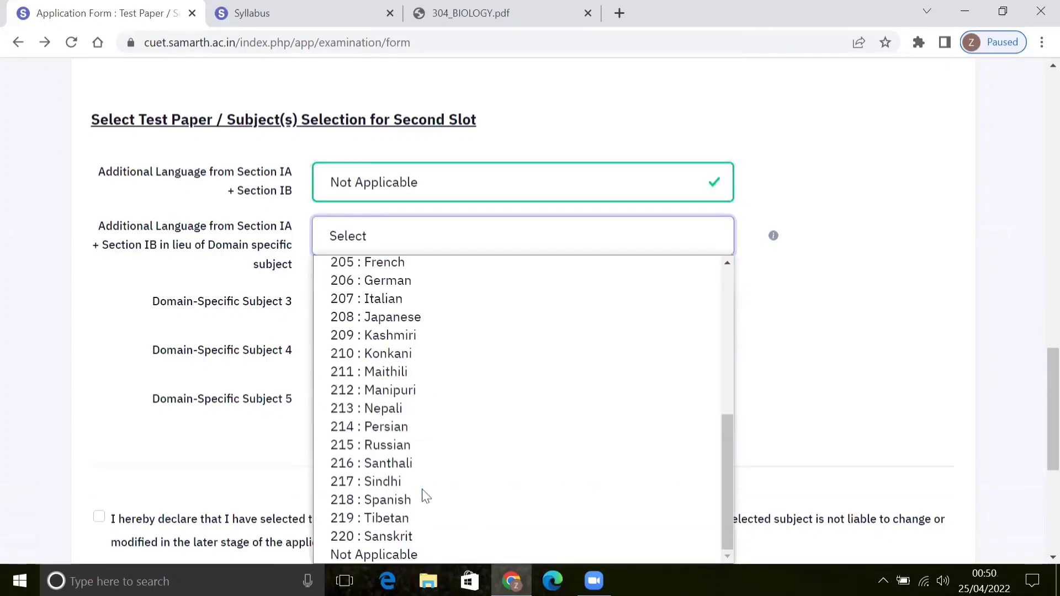
click(381, 555)
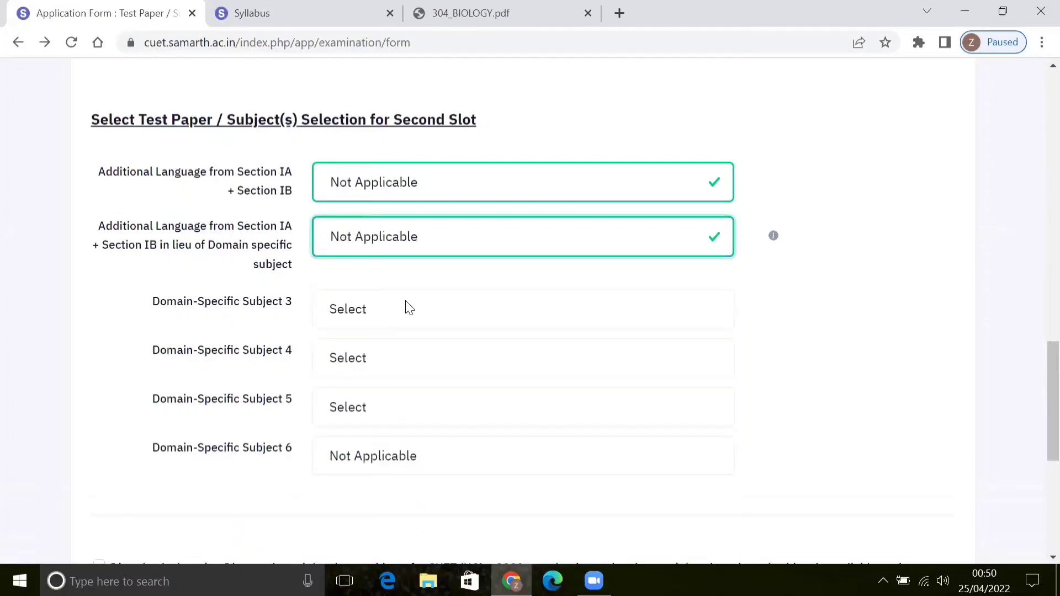
Step: Set Domain-Specific Subjects 3 and 4 to Not Applicable
click(409, 308)
scroll(411, 285, down, 3)
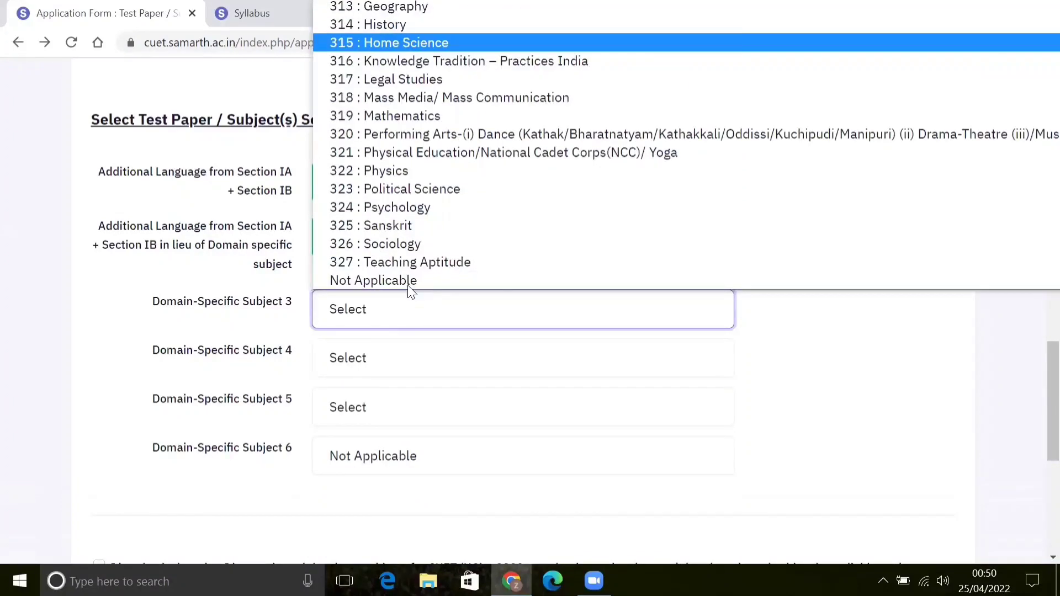
click(408, 283)
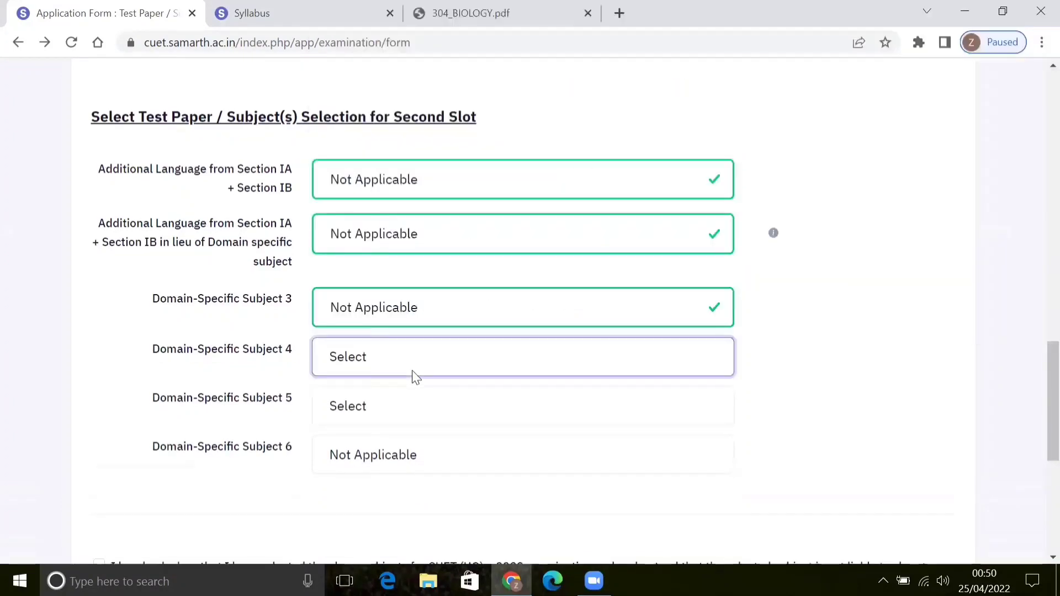
scroll(415, 377, down, 4)
scroll(414, 374, up, 3)
click(392, 312)
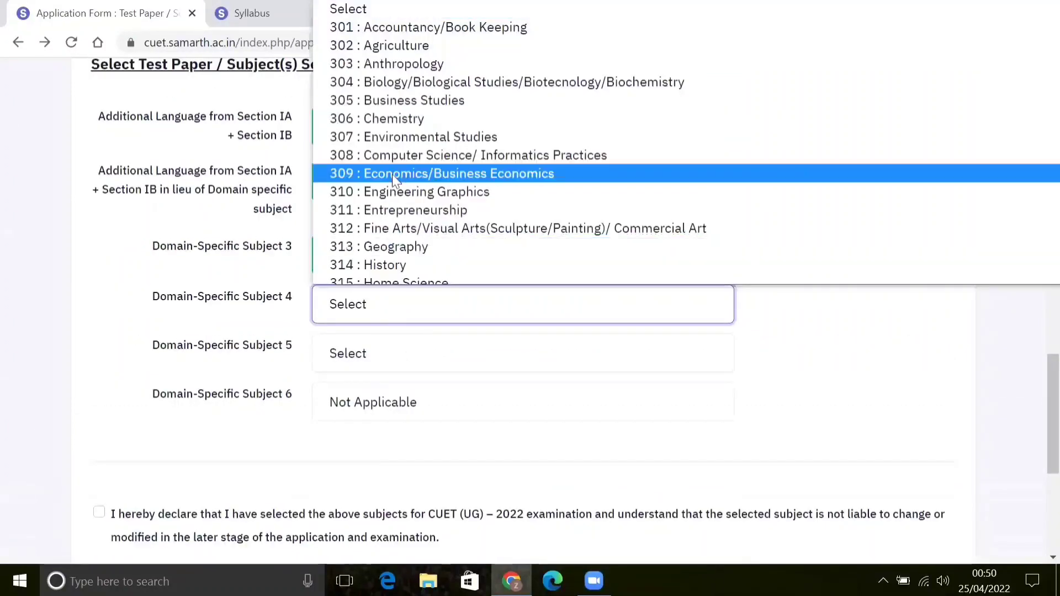
scroll(392, 174, down, 5)
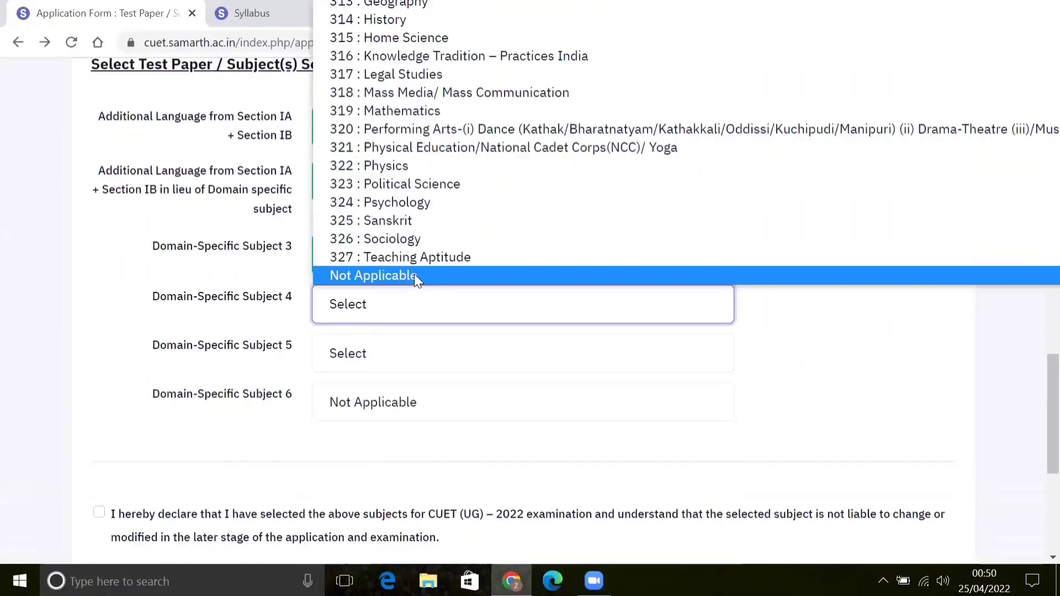
click(414, 274)
Step: Set Domain-Specific Subjects 5 and 6 to Not Applicable
click(402, 363)
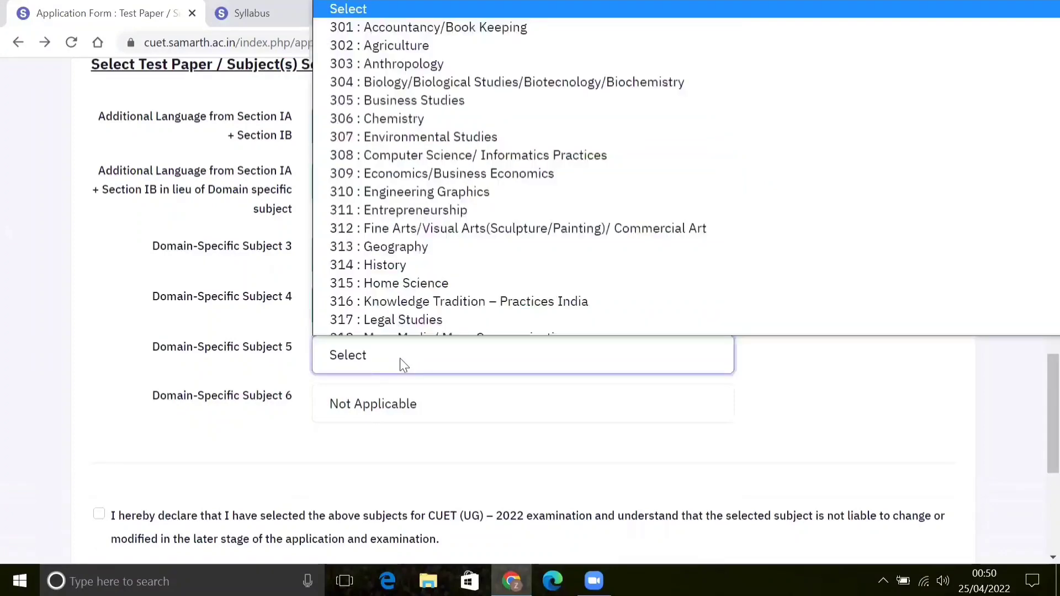
scroll(386, 229, down, 4)
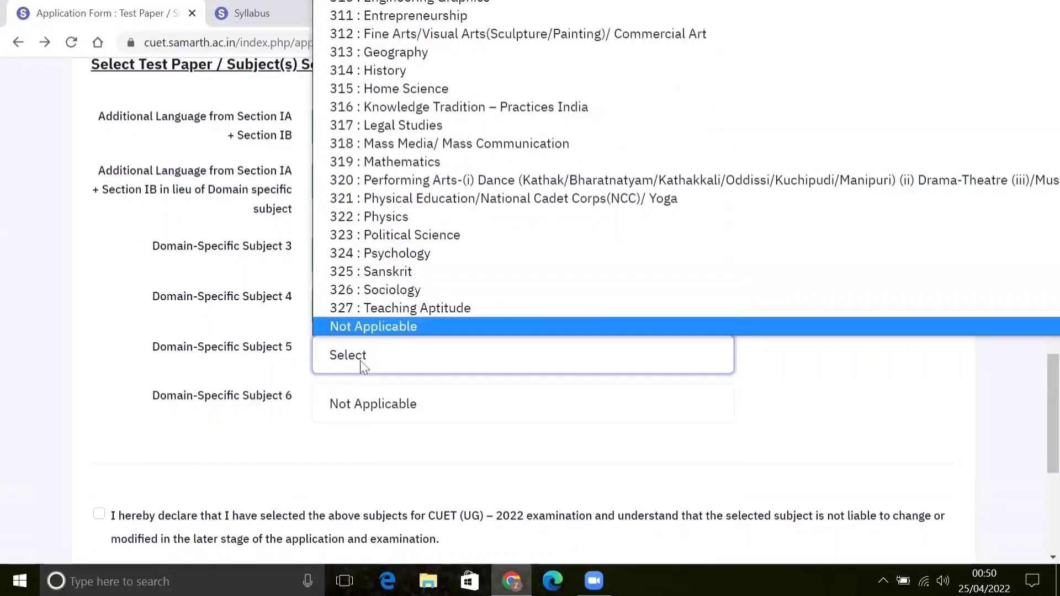
click(362, 327)
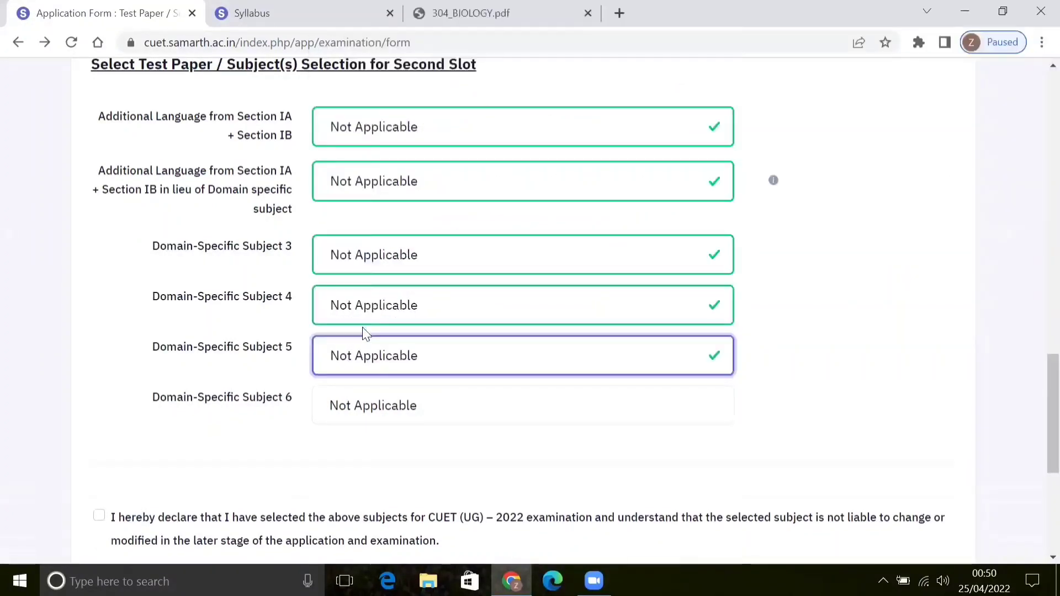
click(371, 407)
click(379, 372)
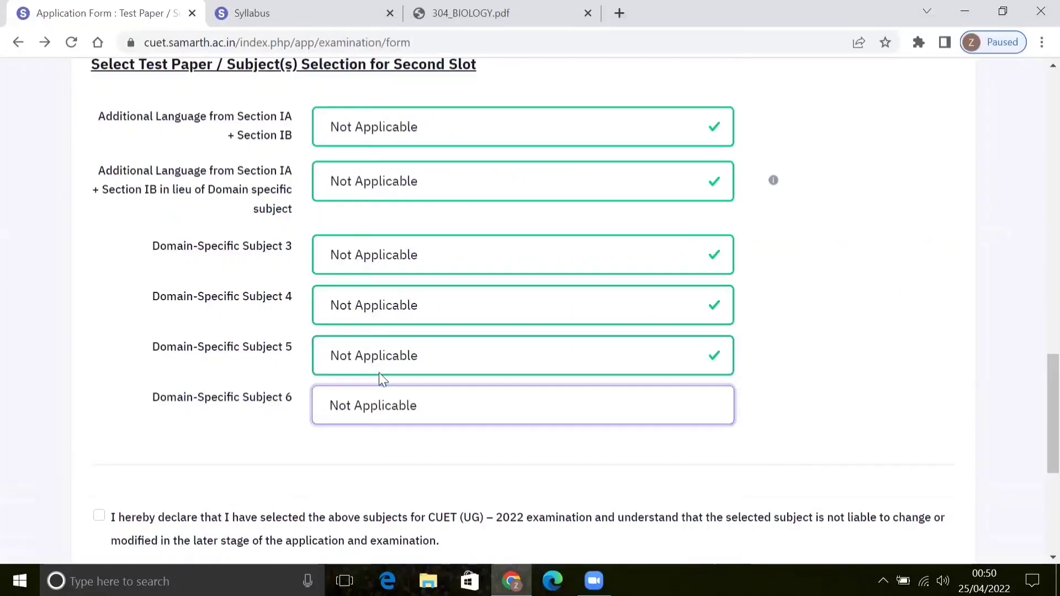
click(241, 429)
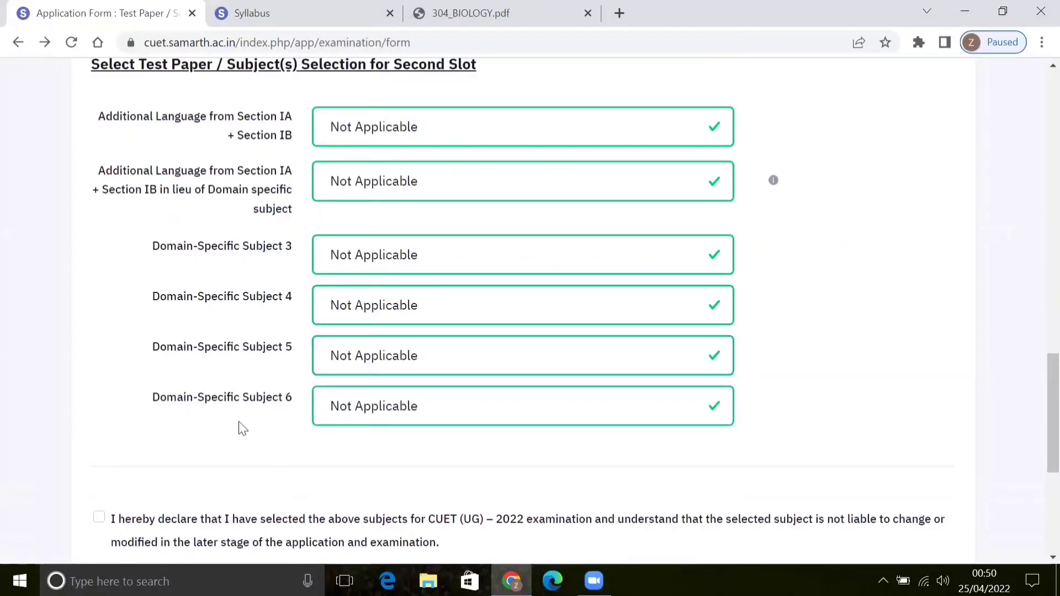
Step: Tick the subject selection declaration and save the Test Paper / Subject(s) form, showing its summary
scroll(240, 428, up, 6)
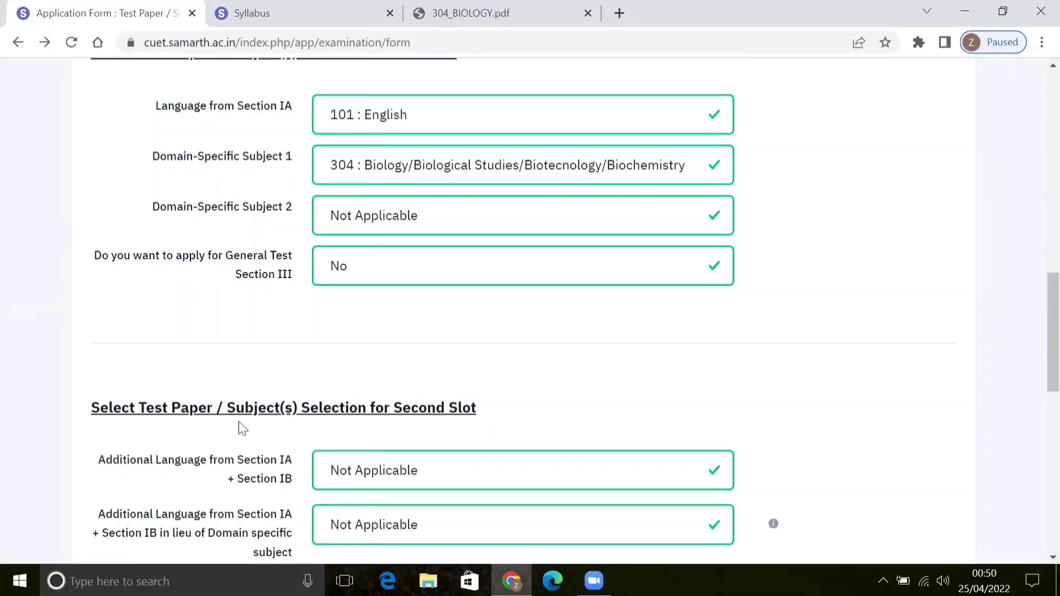
scroll(241, 428, down, 10)
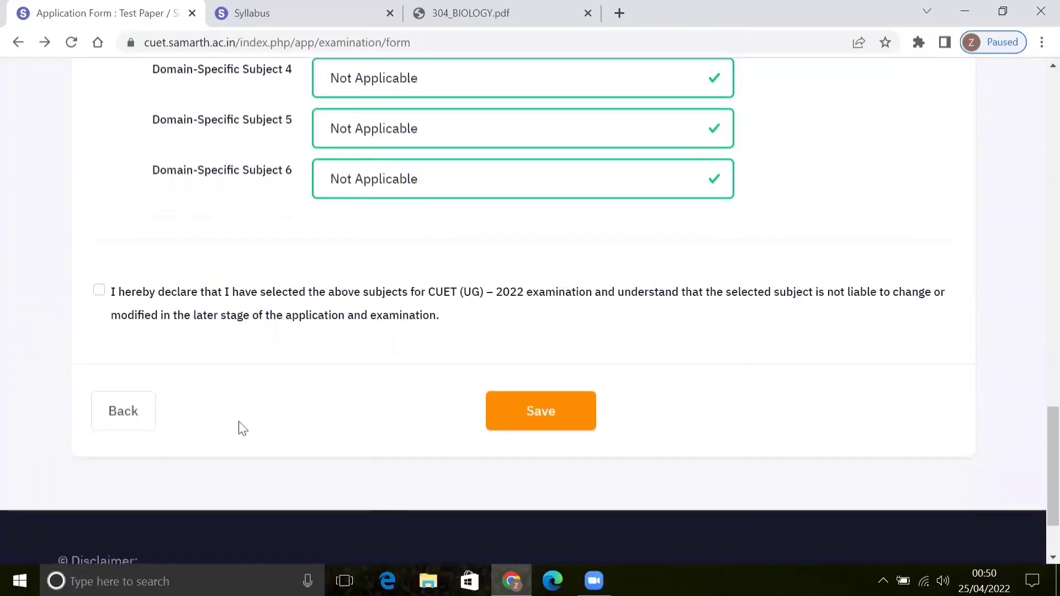
click(517, 414)
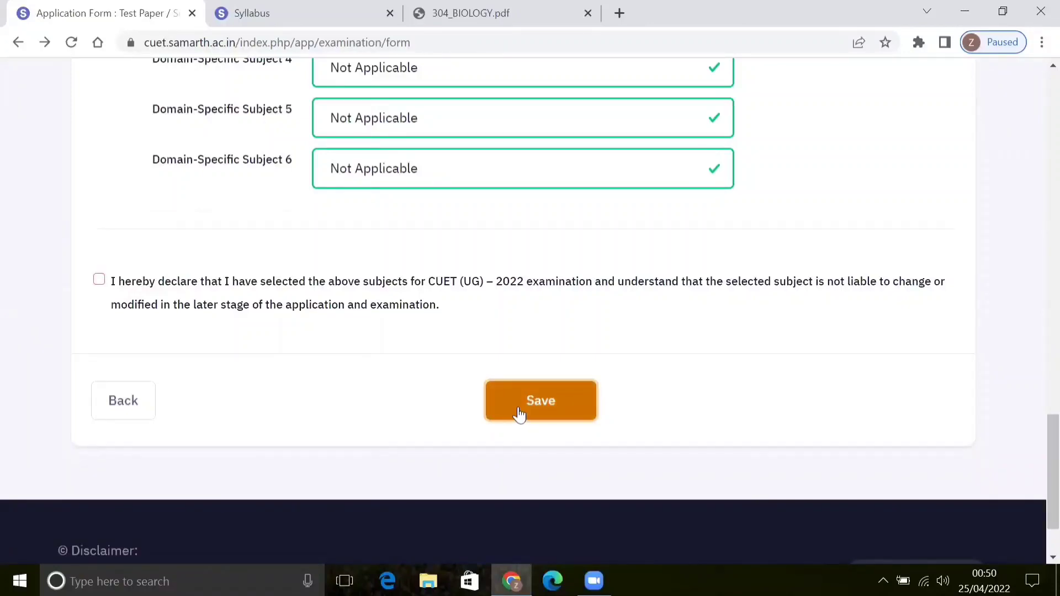
scroll(519, 415, up, 11)
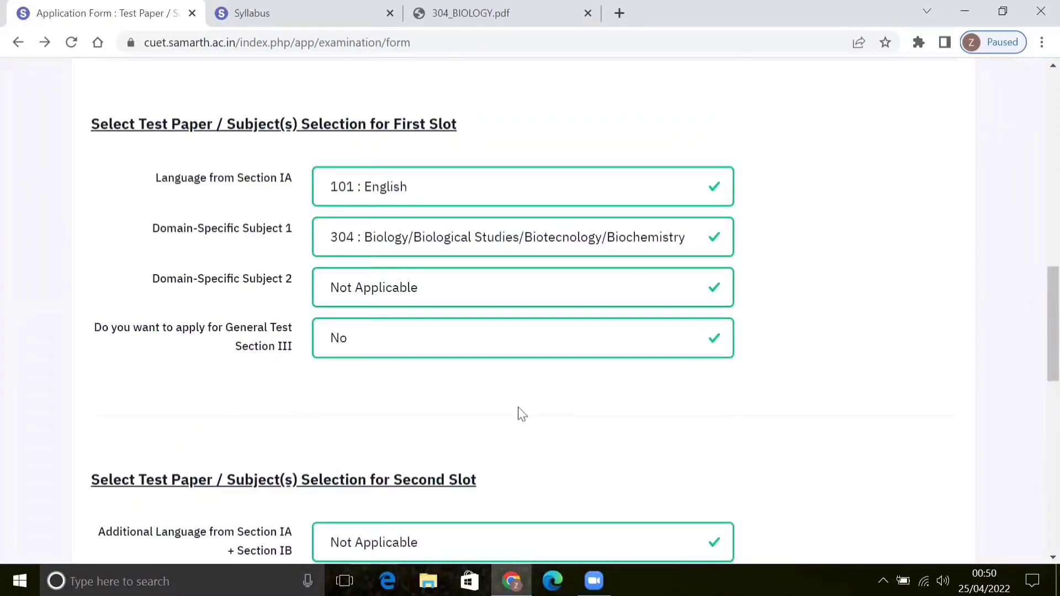
scroll(520, 414, down, 11)
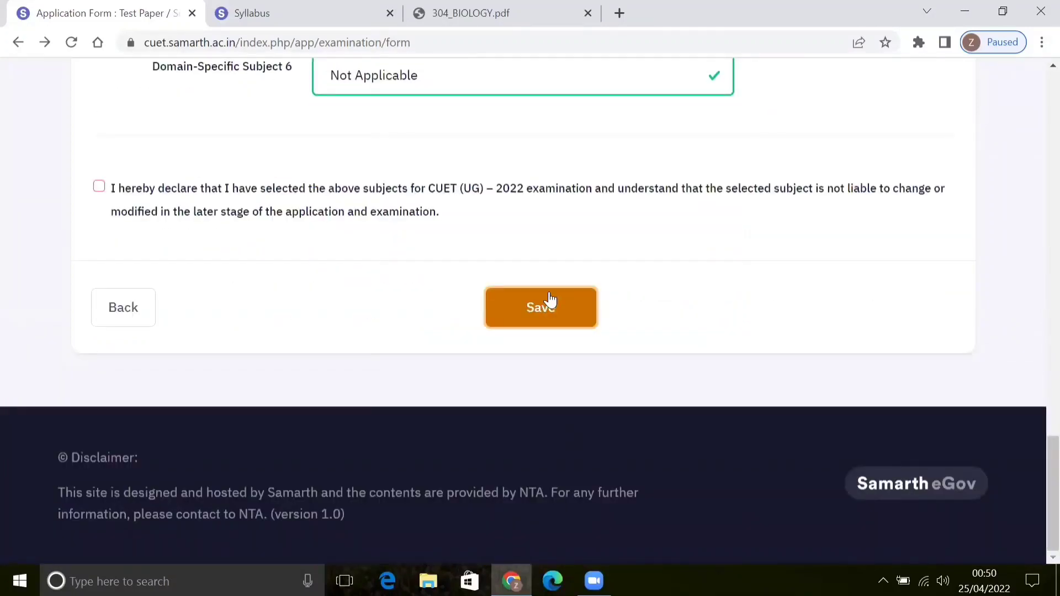
scroll(549, 299, up, 7)
scroll(549, 298, down, 6)
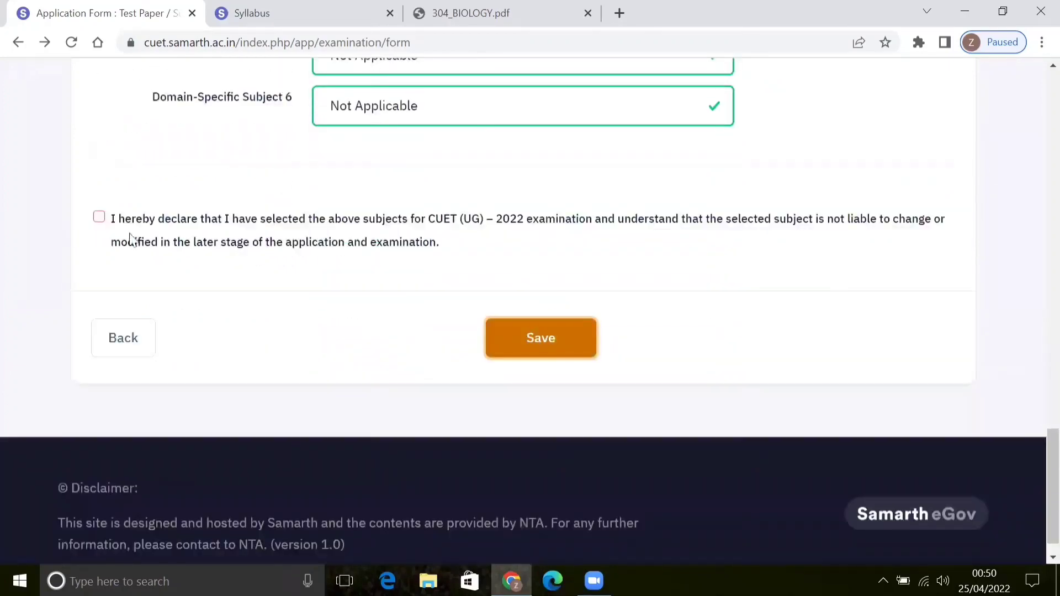
click(99, 218)
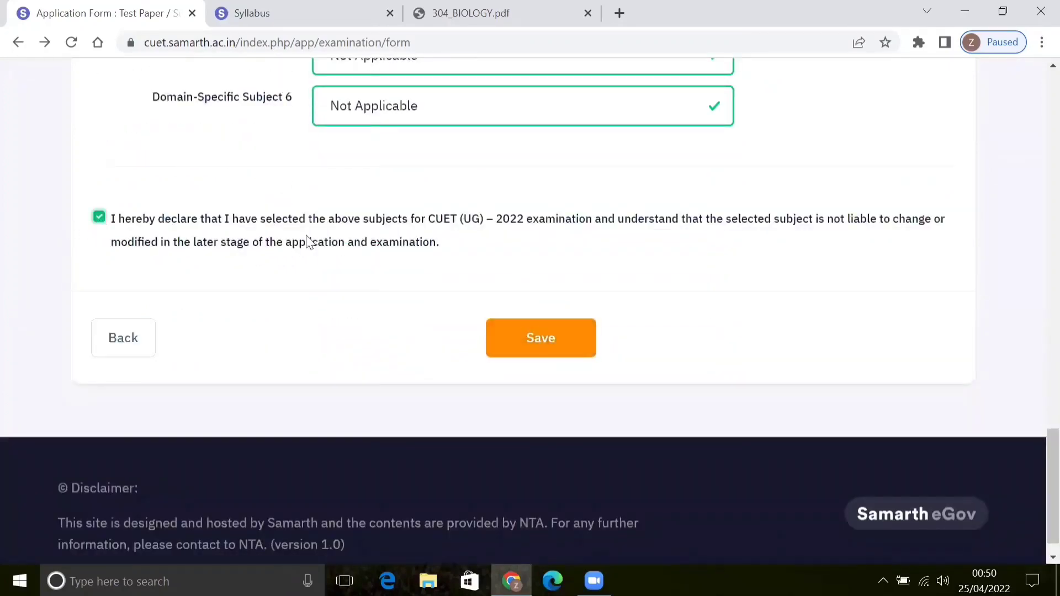
click(539, 351)
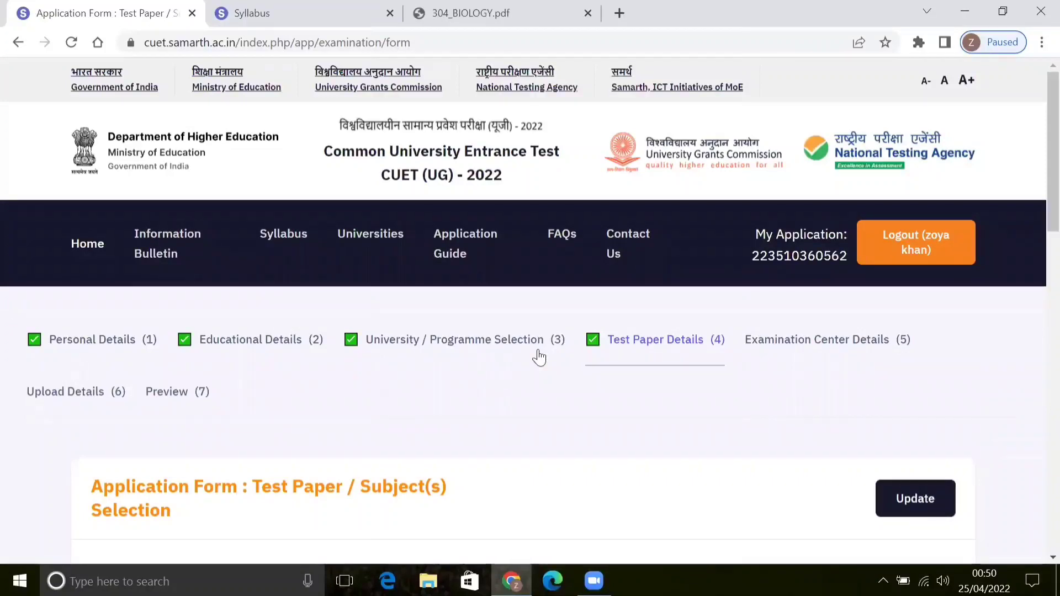
scroll(539, 358, down, 8)
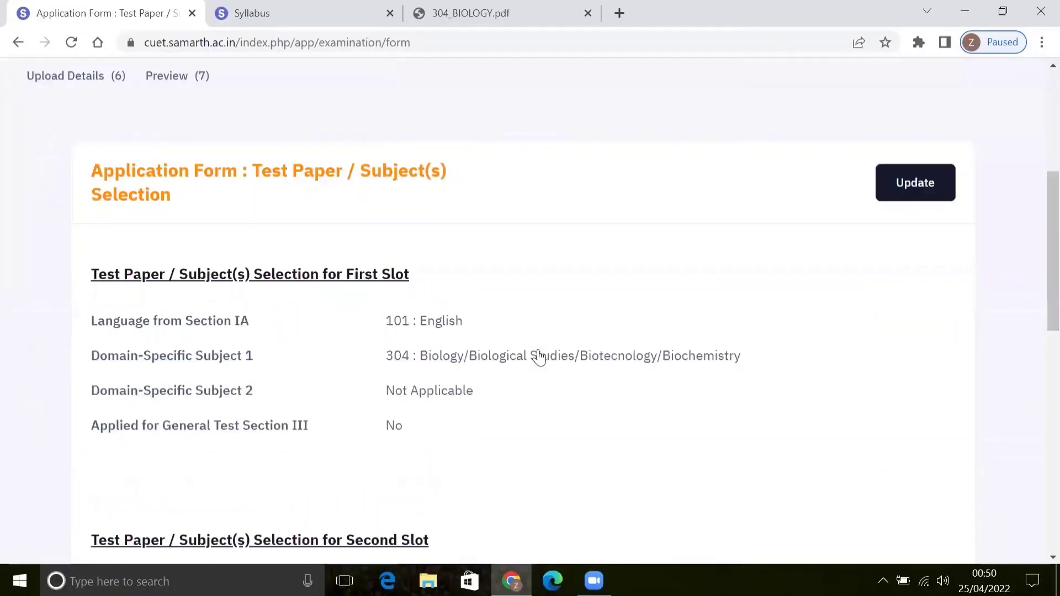
scroll(539, 358, down, 10)
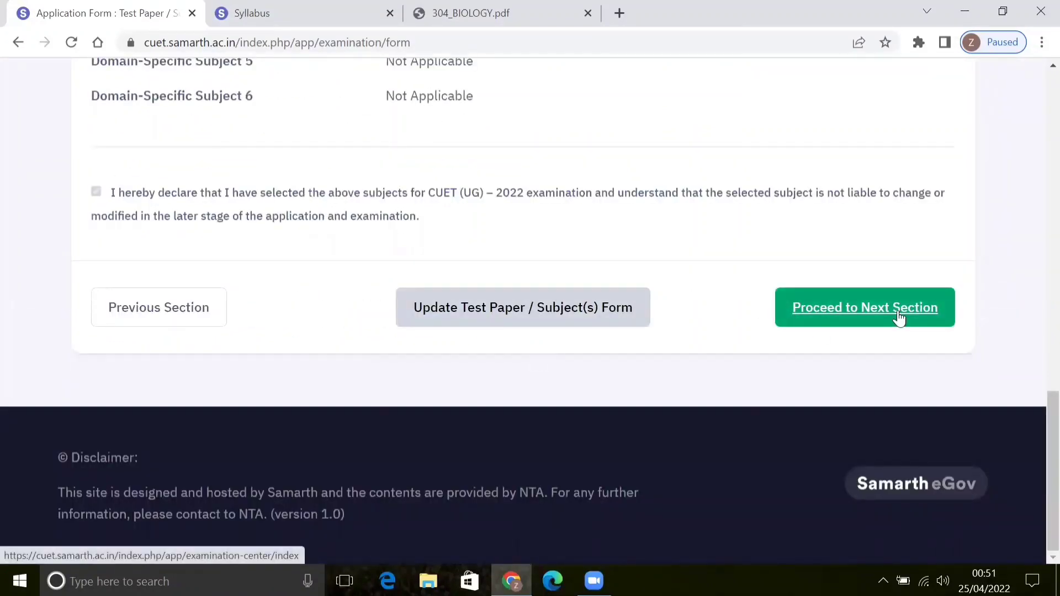
Step: In the examination centre section, choose English as the question paper medium
click(897, 316)
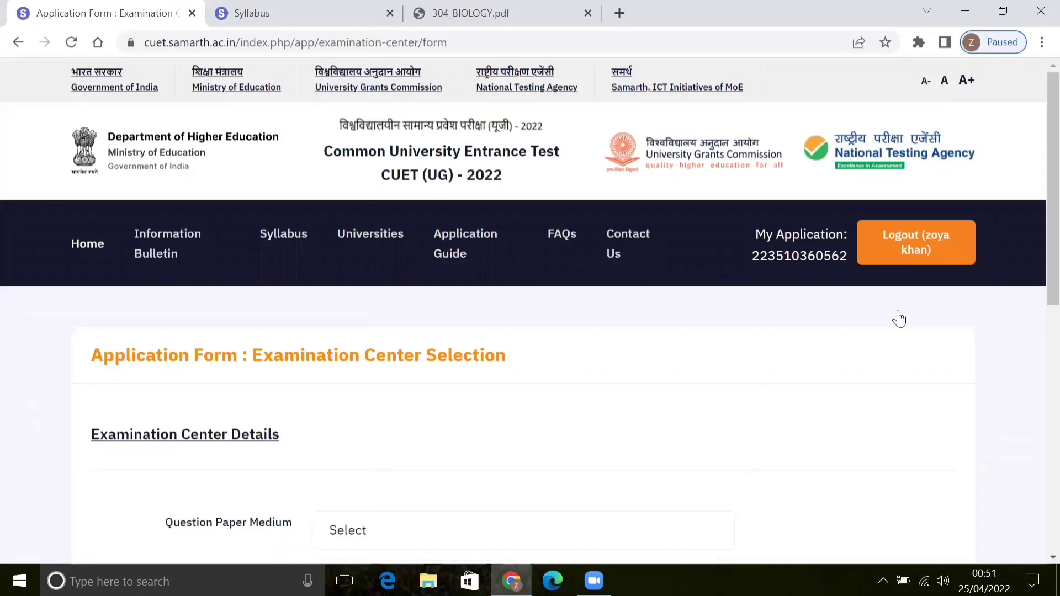
scroll(899, 319, down, 2)
scroll(899, 318, down, 5)
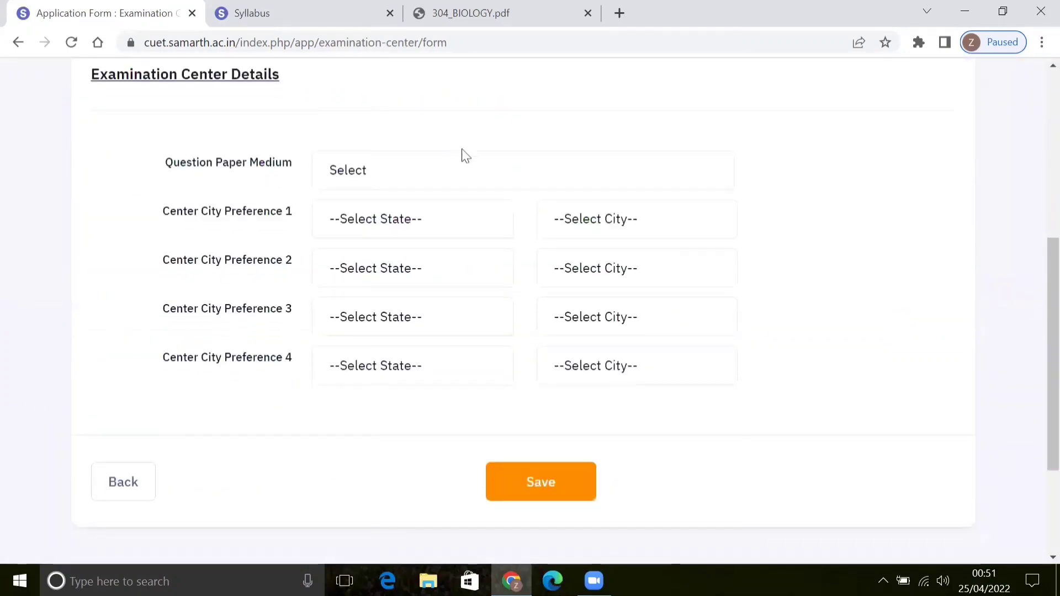
click(460, 170)
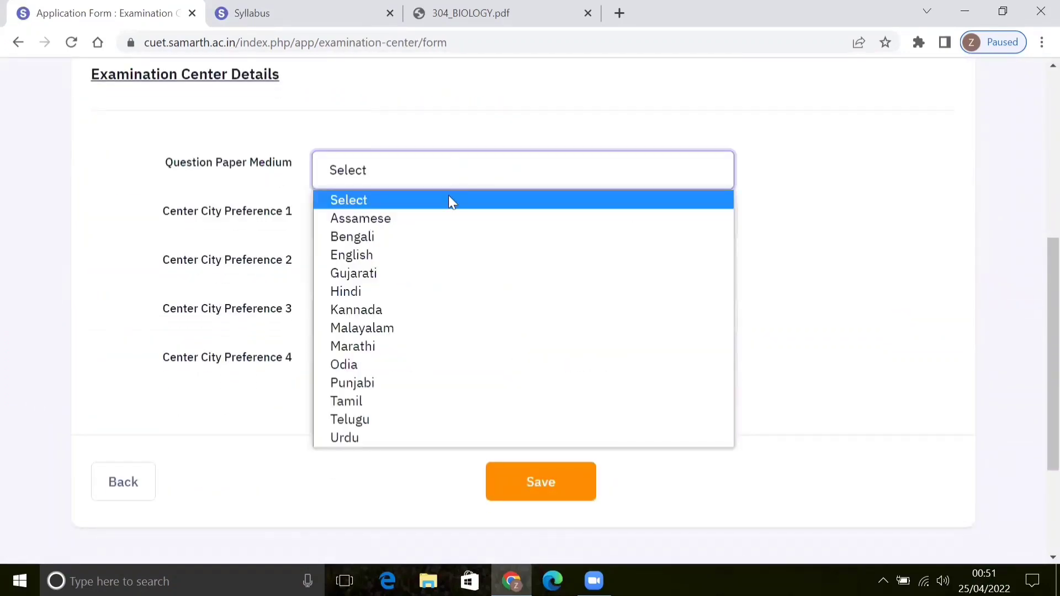
click(431, 267)
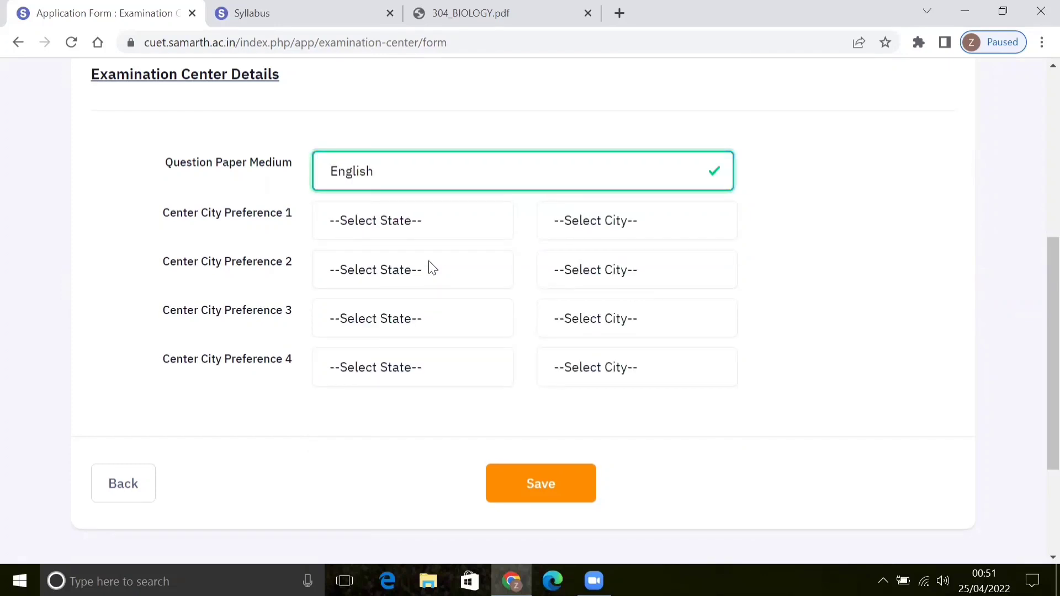
Step: Set Preference 1 to DELHI / DELHI/NEW DELHI and dismiss the already-selected alert
click(410, 230)
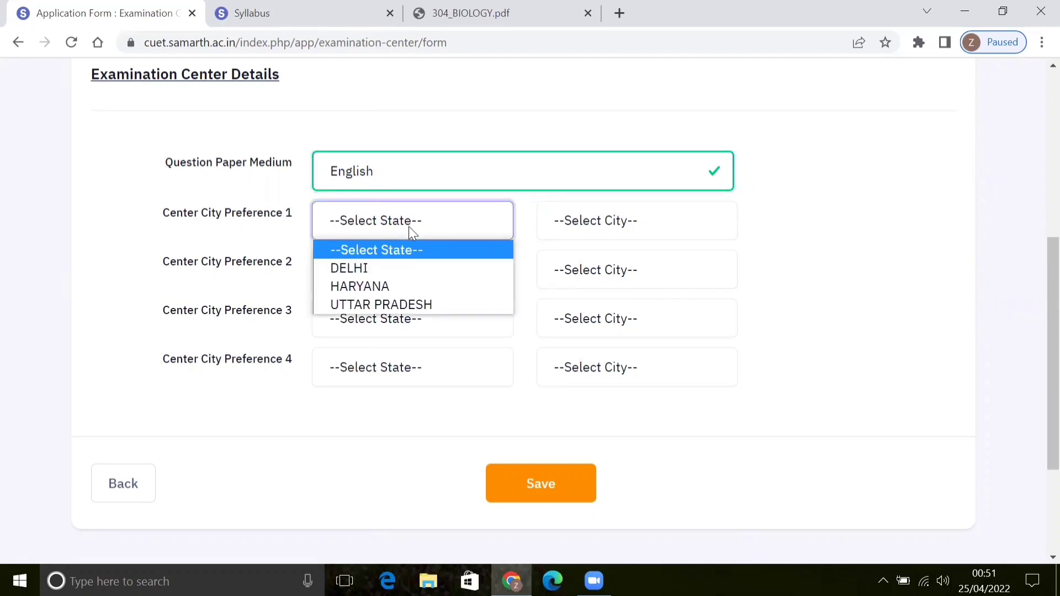
click(400, 267)
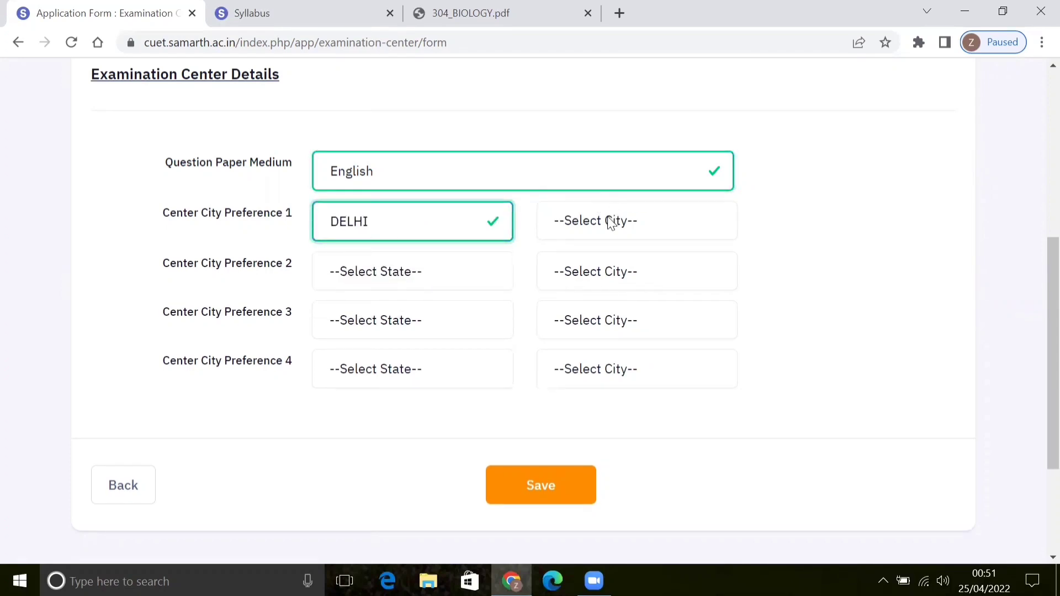
click(610, 222)
click(597, 271)
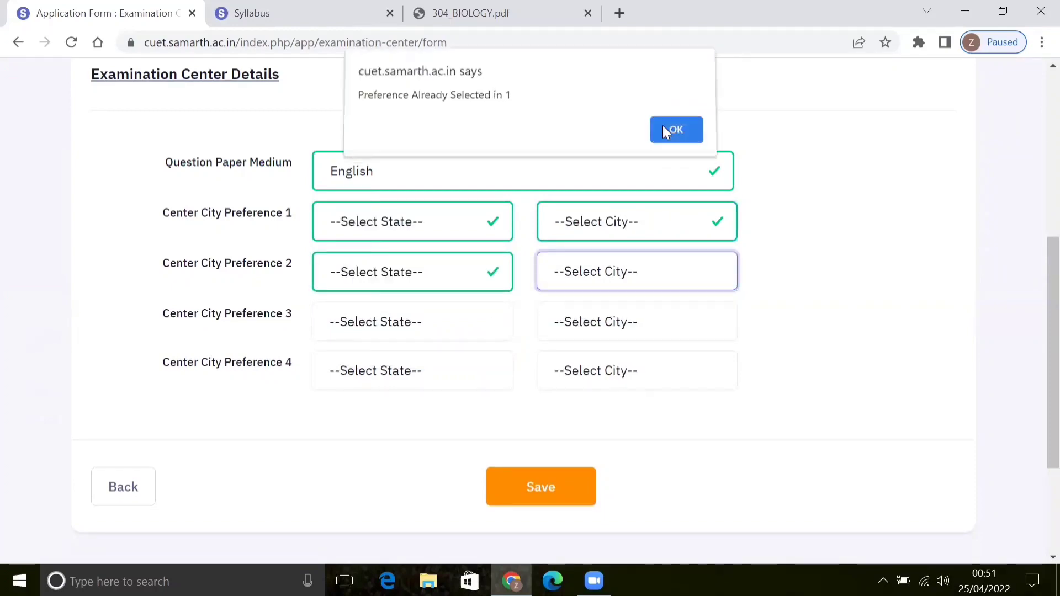
click(666, 132)
Step: Set preferences 2–4 to Uttar Pradesh/Ghaziabad, Uttar Pradesh/Meerut and Haryana/Faridabad
click(408, 313)
click(407, 398)
click(612, 313)
click(602, 362)
click(409, 364)
click(403, 448)
click(624, 364)
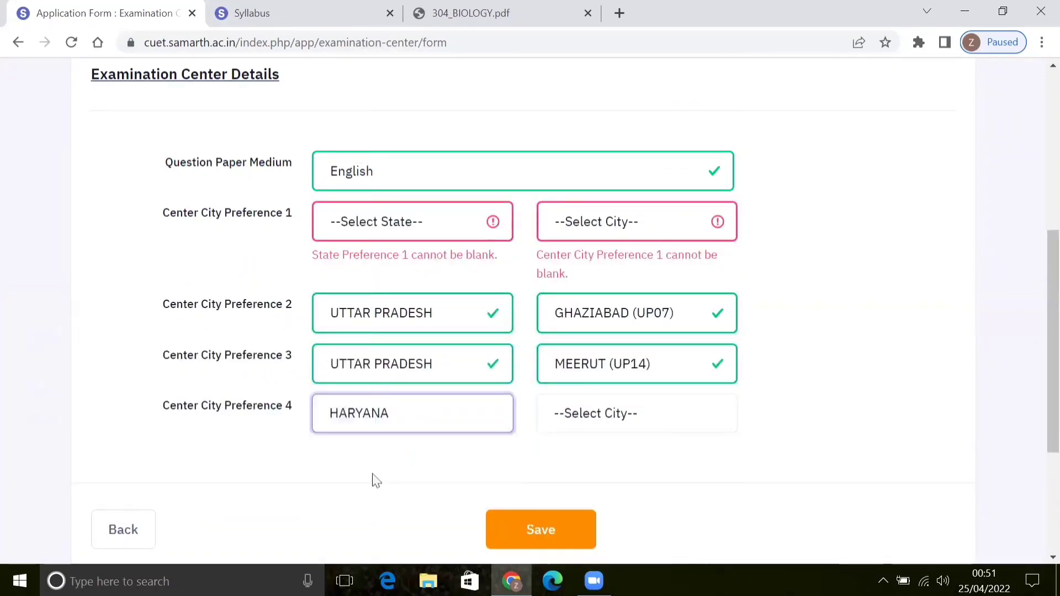
click(619, 413)
Step: Re-select DELHI / DELHI/NEW DELHI for Preference 1 and save the centre preferences
click(594, 465)
click(408, 182)
click(402, 232)
click(619, 182)
click(599, 227)
click(546, 450)
scroll(546, 449, down, 5)
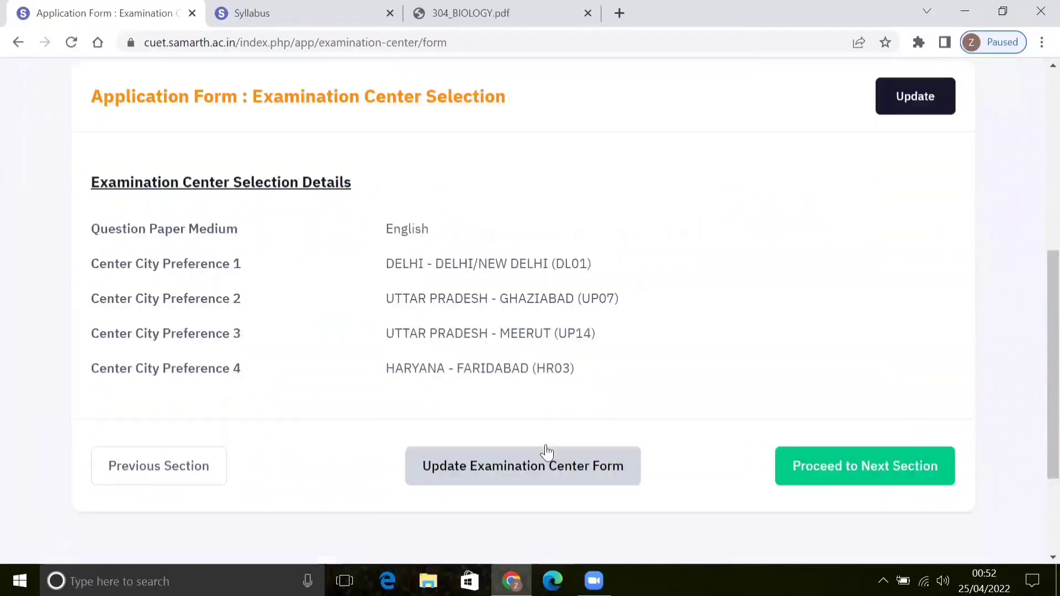
scroll(546, 451, down, 2)
scroll(547, 452, up, 3)
scroll(546, 451, down, 2)
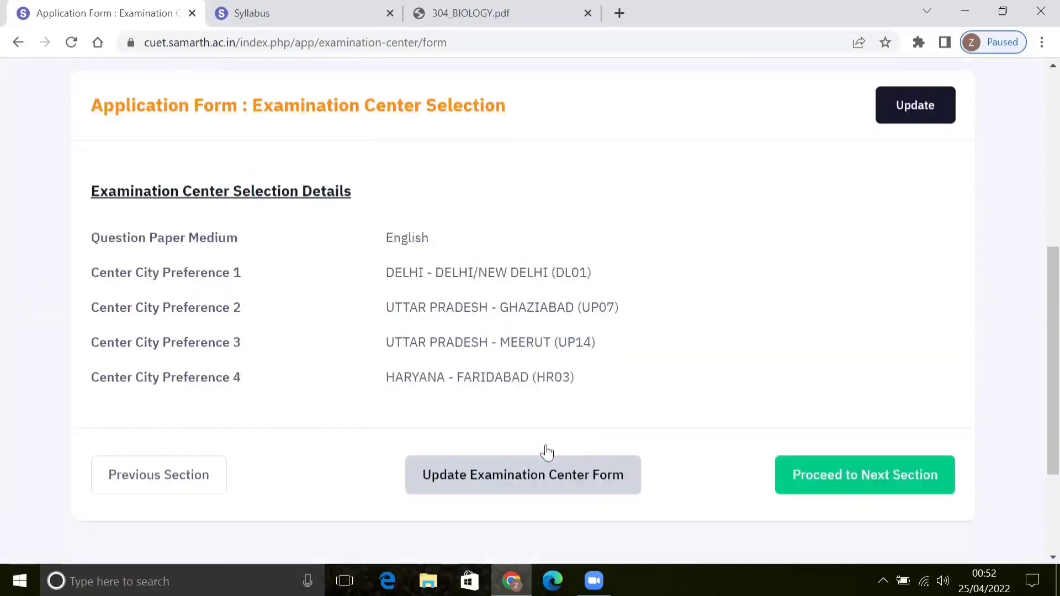
Step: Go to Upload Documents and pick the becca-tapert image from the ppt folder as photograph
click(887, 474)
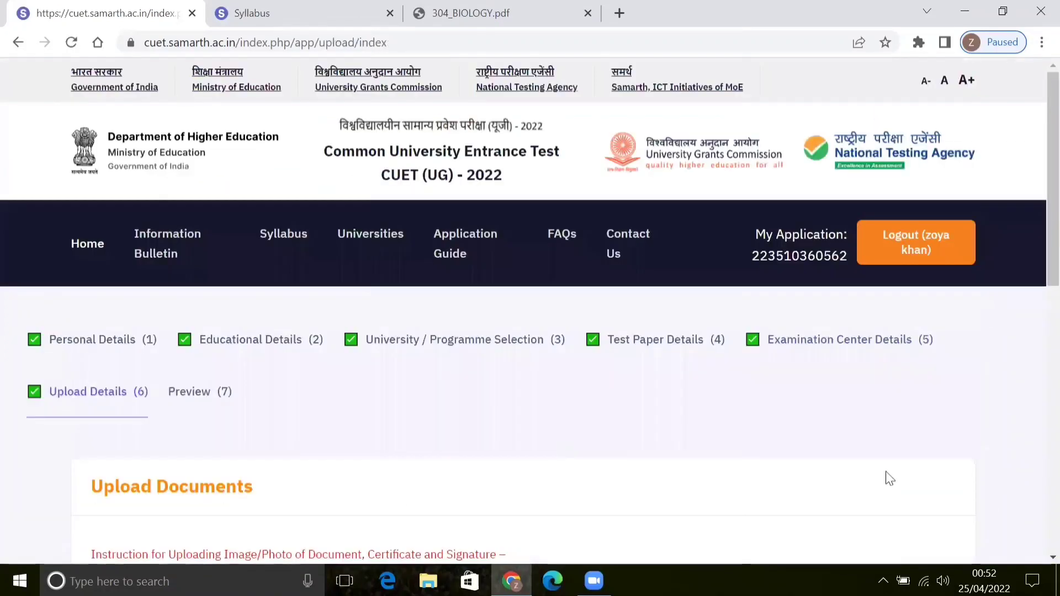
scroll(886, 472, down, 7)
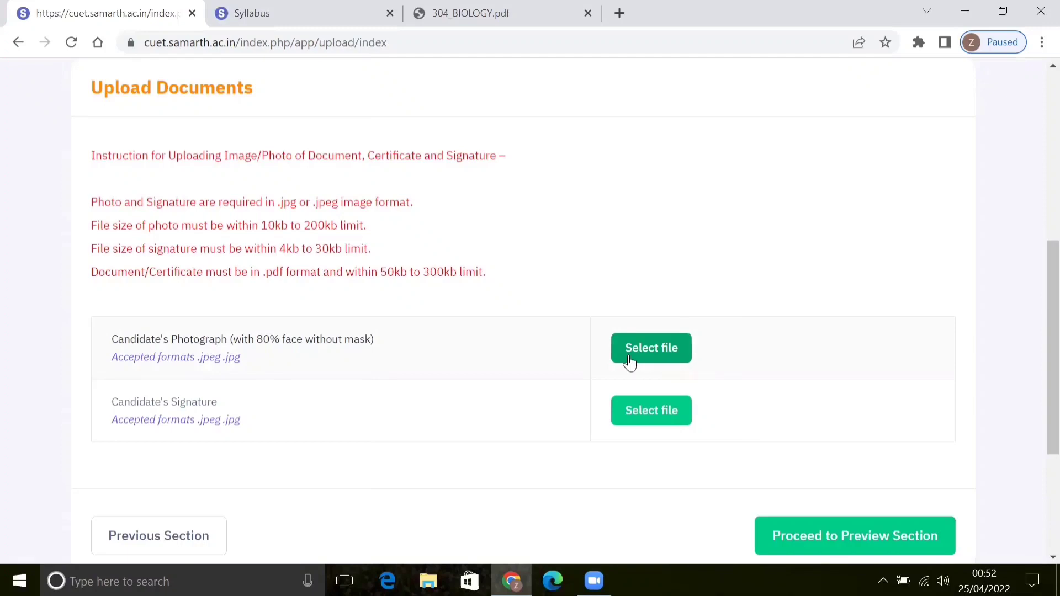
click(603, 338)
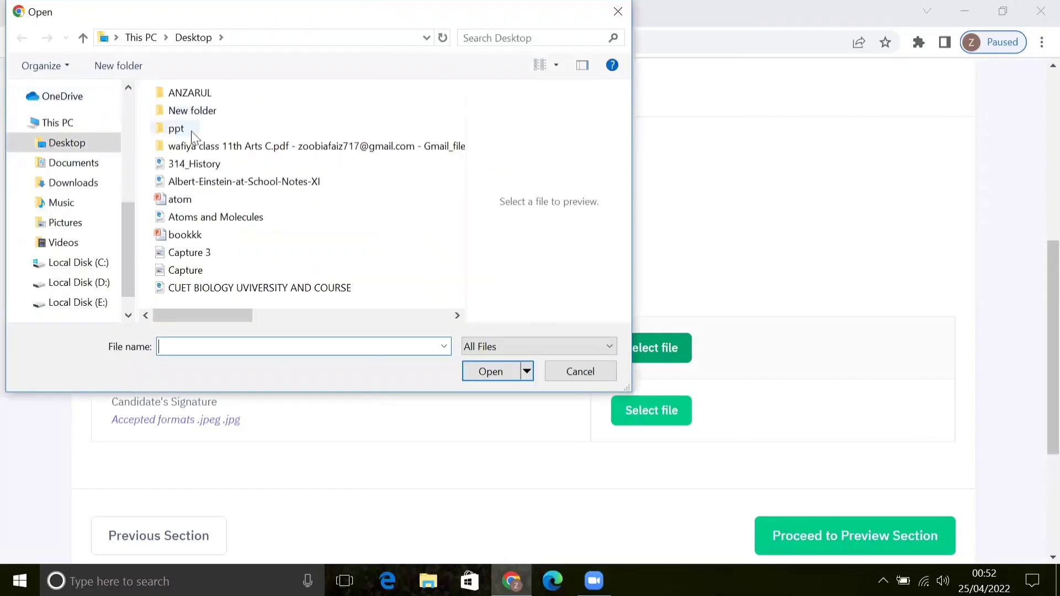
double_click(229, 132)
double_click(320, 188)
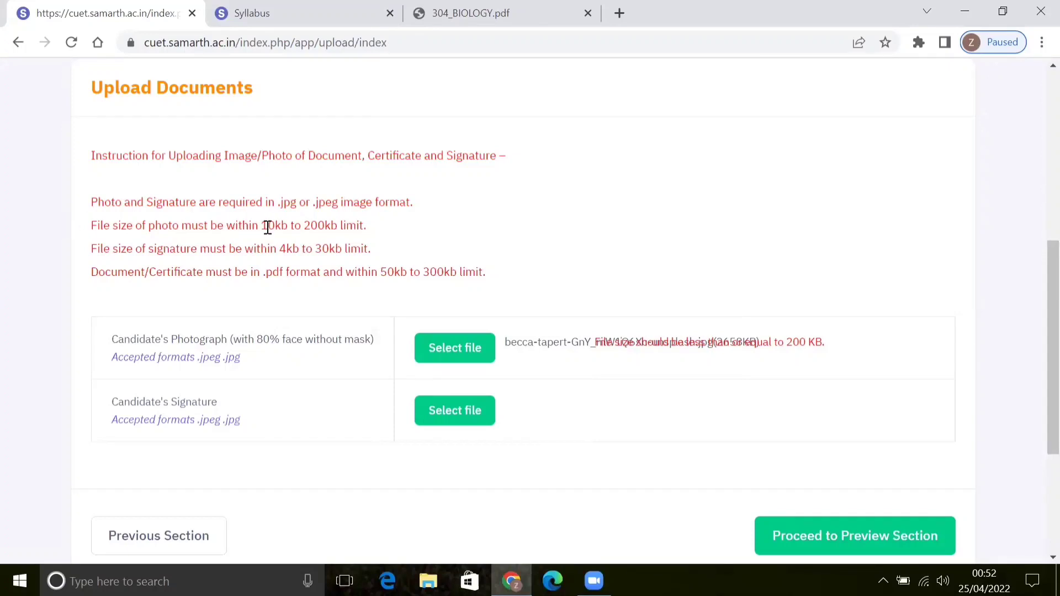
drag(263, 226, 363, 228)
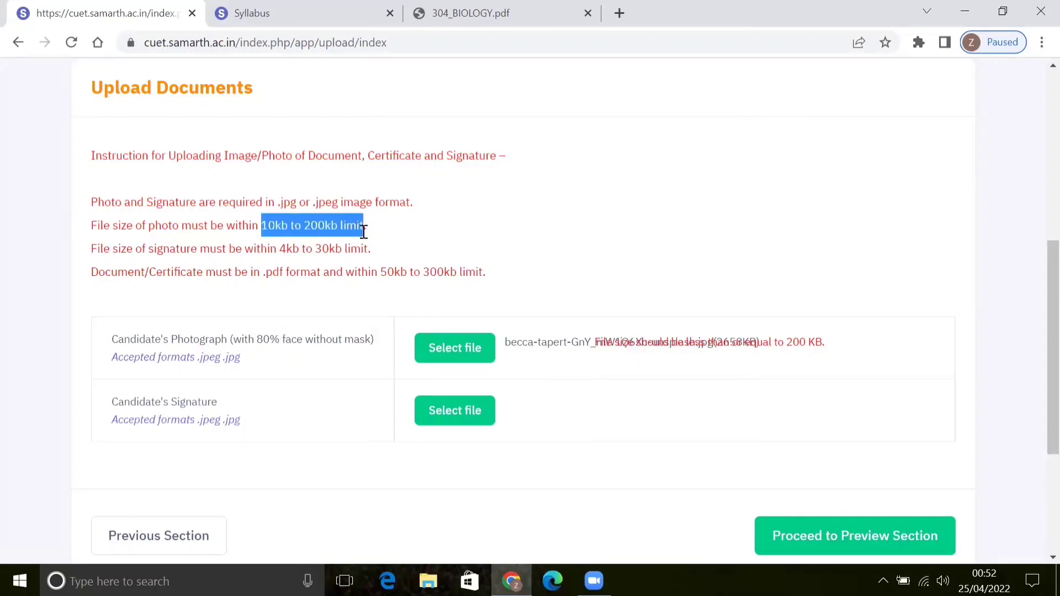
click(812, 348)
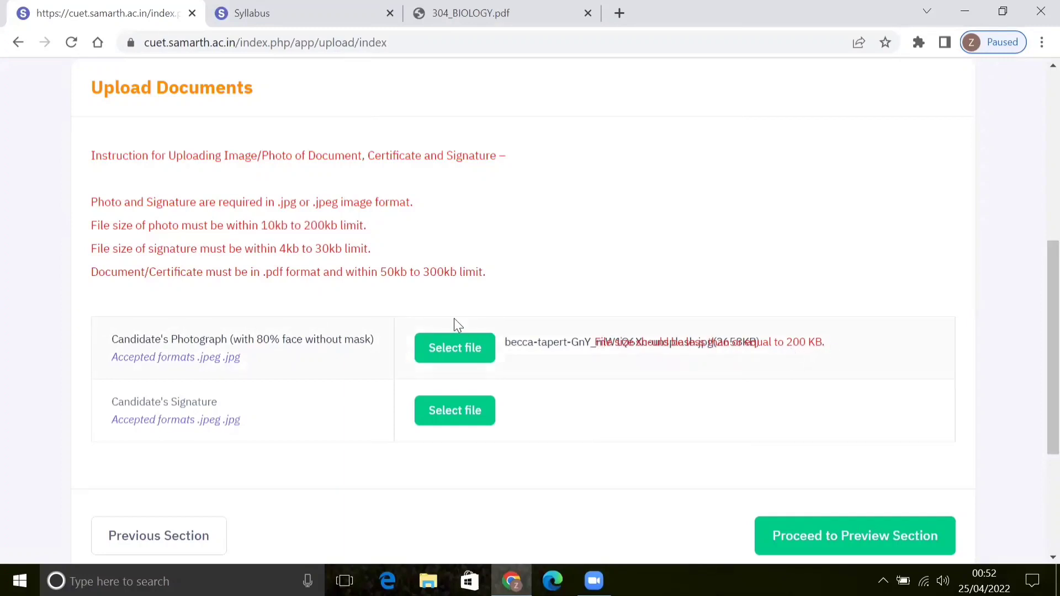
Step: Reopen the photograph file chooser and browse folders, selecting the ECONOMICS CUET SYLLABUS file
click(449, 347)
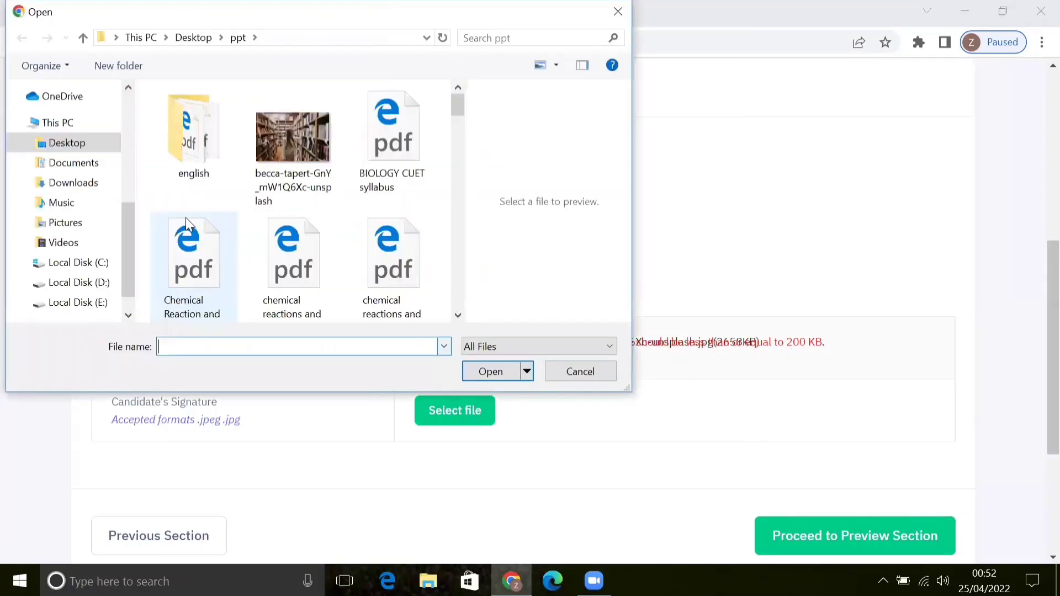
key(super+Tab)
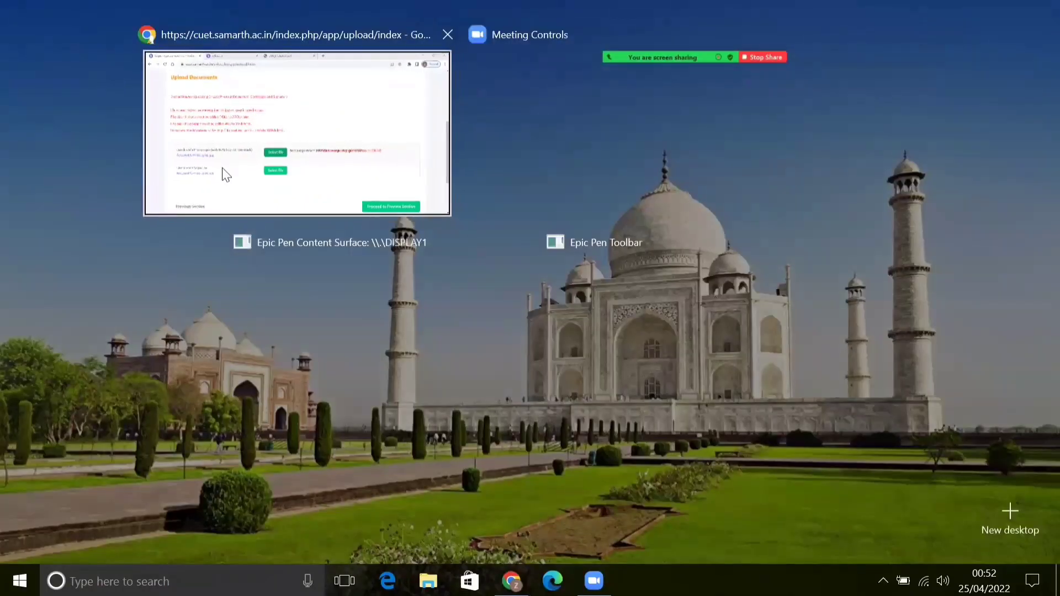
click(223, 172)
scroll(409, 208, down, 2)
scroll(409, 207, down, 4)
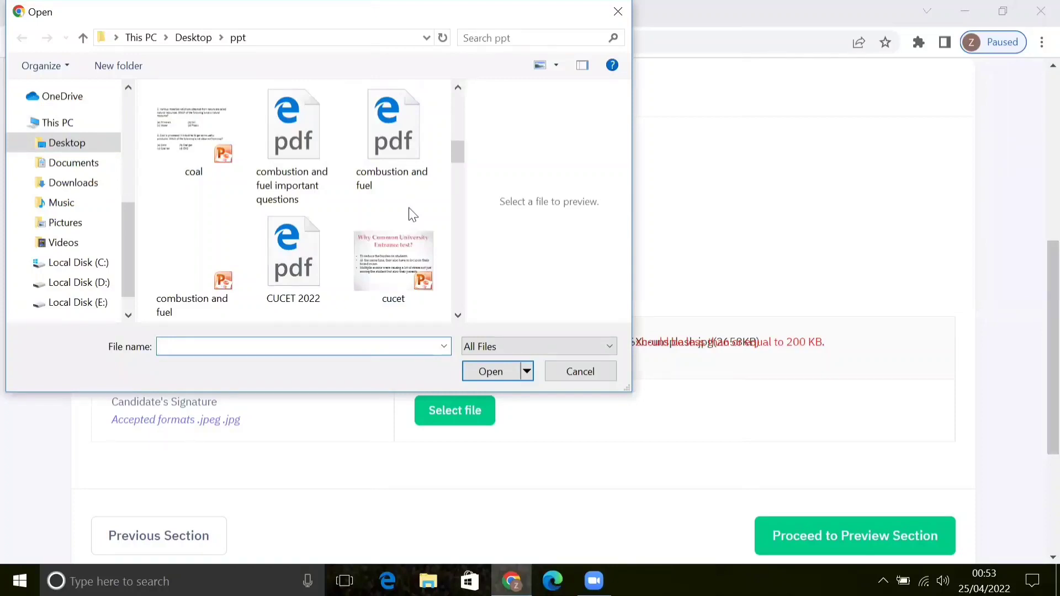
scroll(411, 214, down, 3)
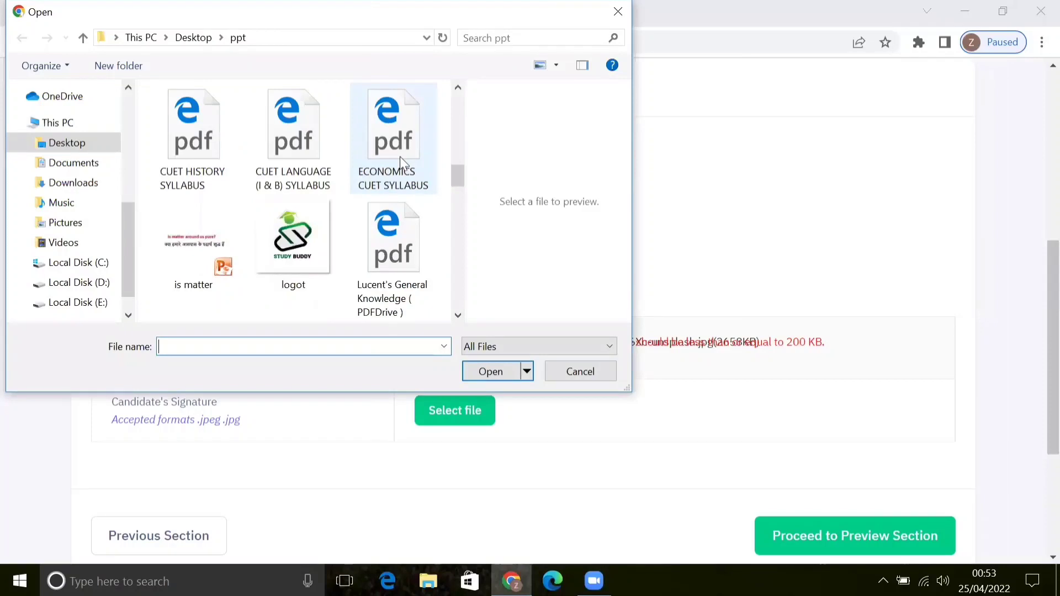
click(401, 163)
Step: Upload photo_2022-04-16_15-09-47 from the Desktop and dismiss the face-detection rejection
scroll(221, 166, up, 6)
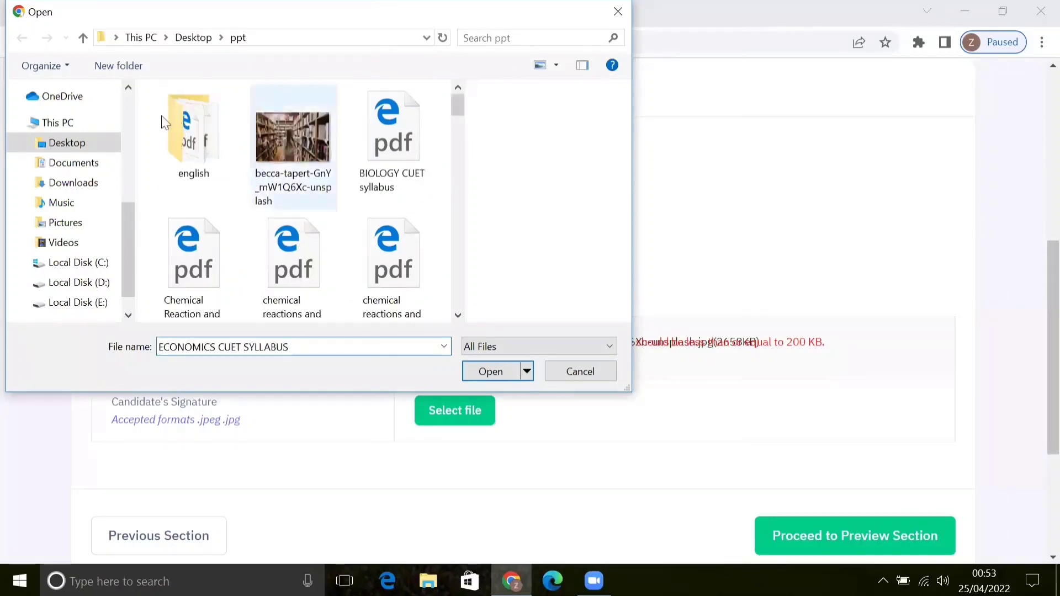
click(65, 144)
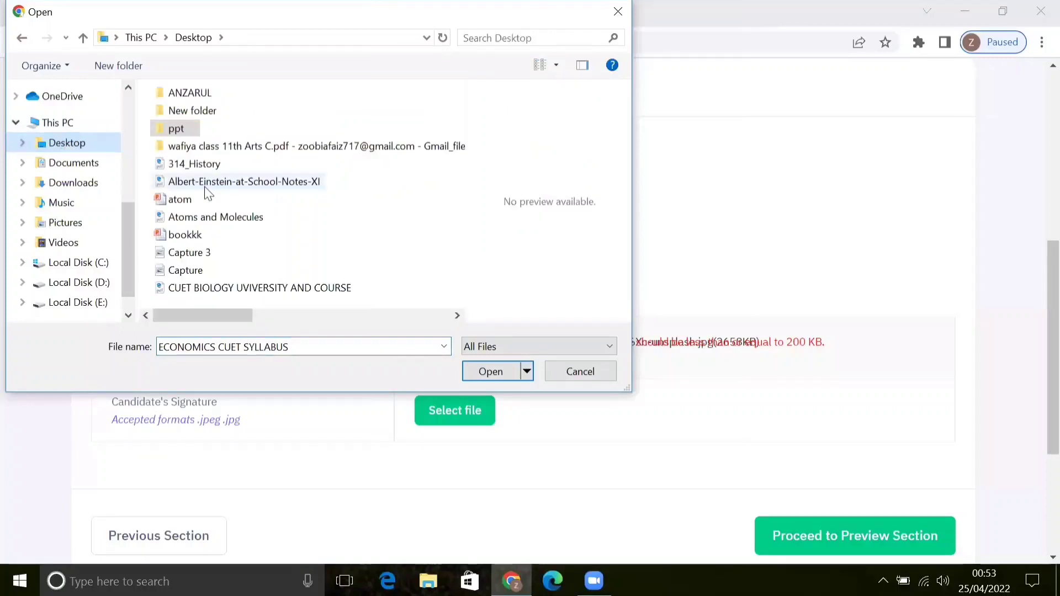
scroll(209, 189, down, 2)
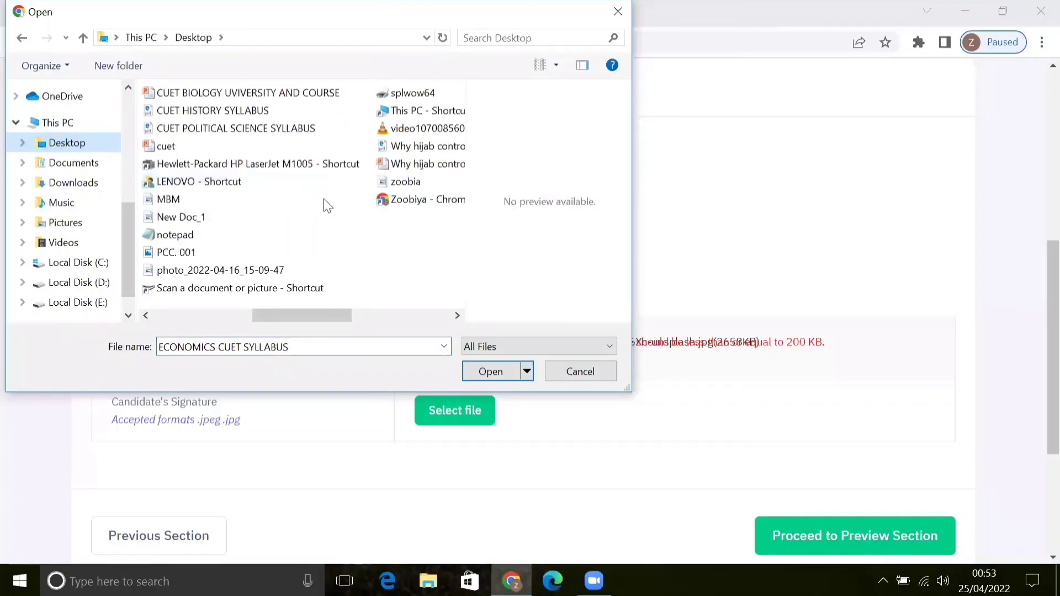
click(178, 270)
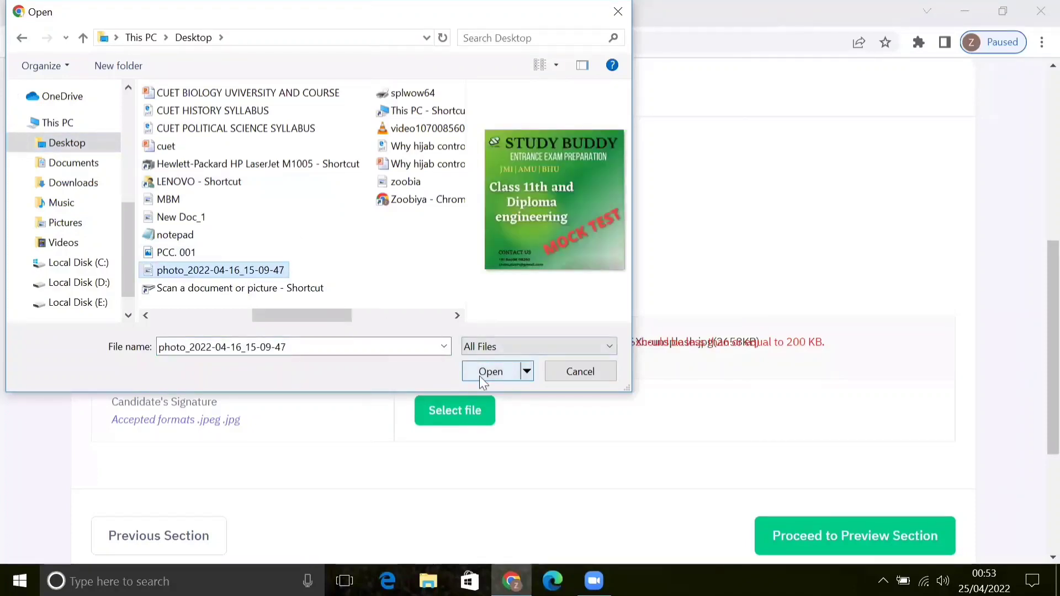
click(479, 377)
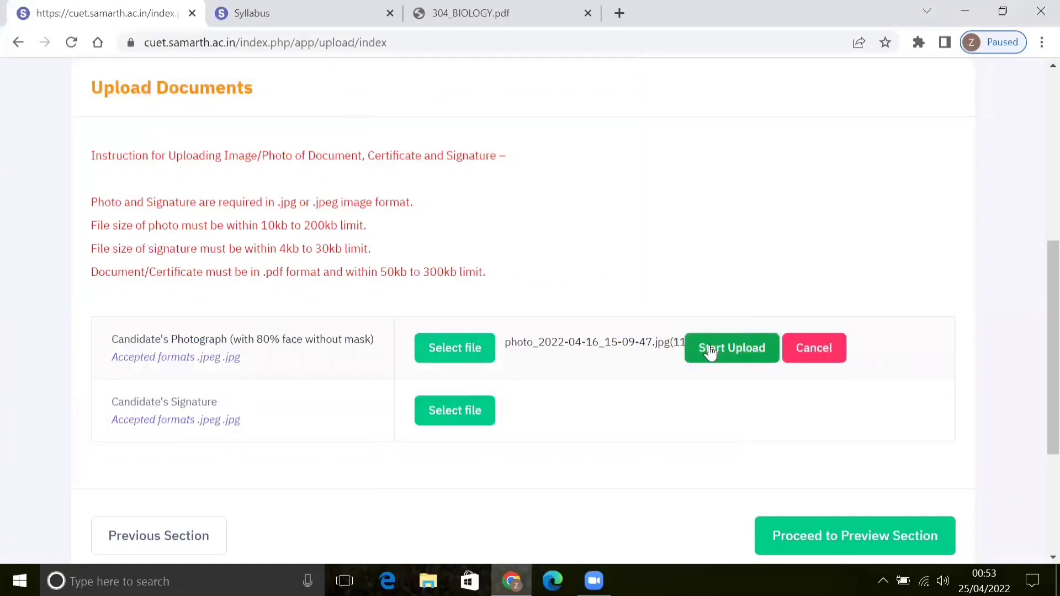
click(711, 351)
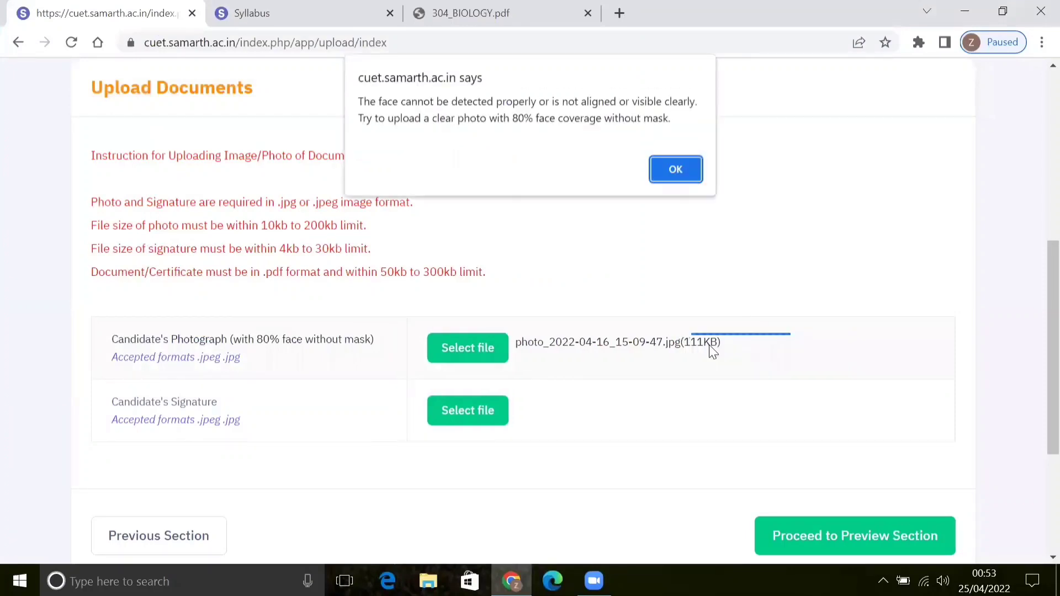
click(675, 170)
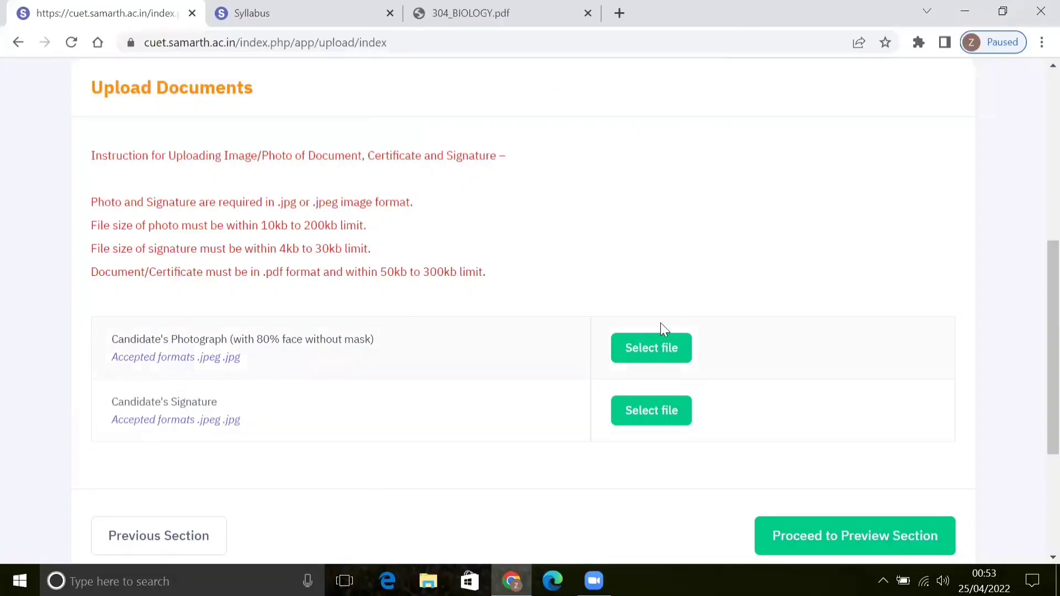
Step: Choose a photo from the ANZARUL folder and upload it as the candidate photograph
click(643, 348)
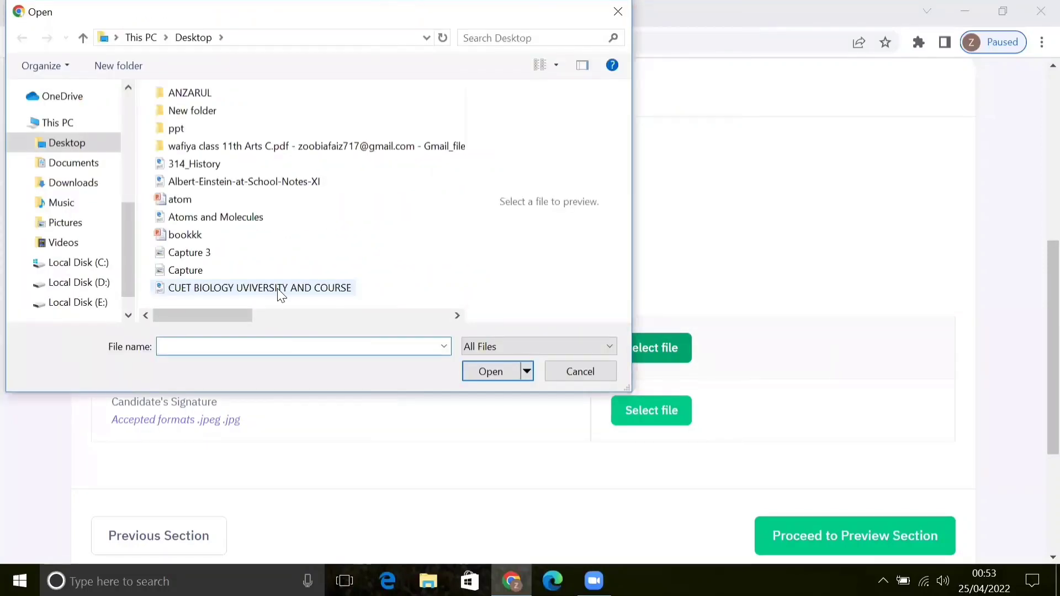
scroll(277, 290, down, 2)
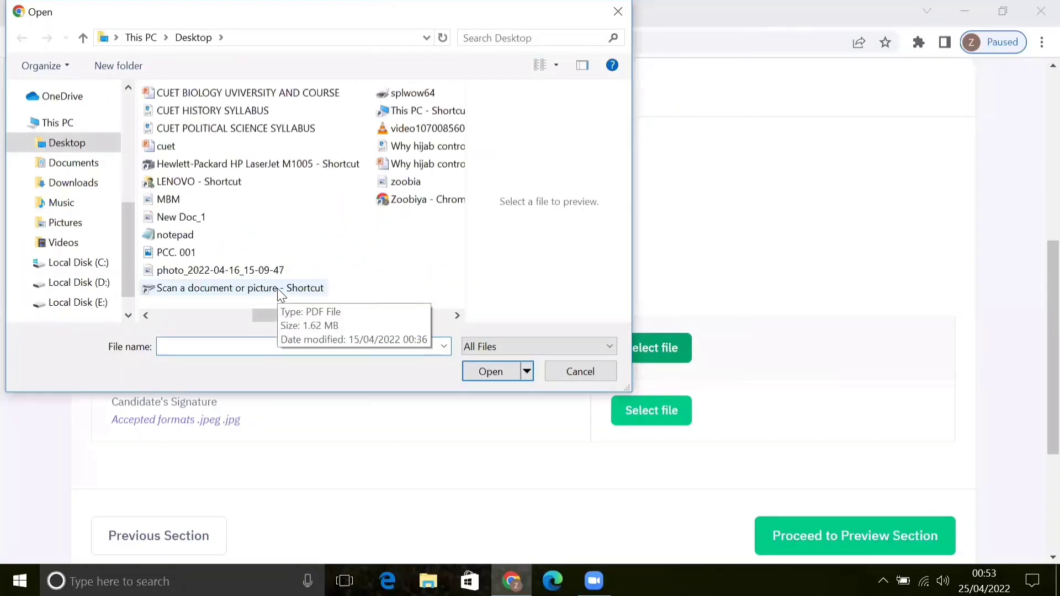
scroll(278, 293, up, 2)
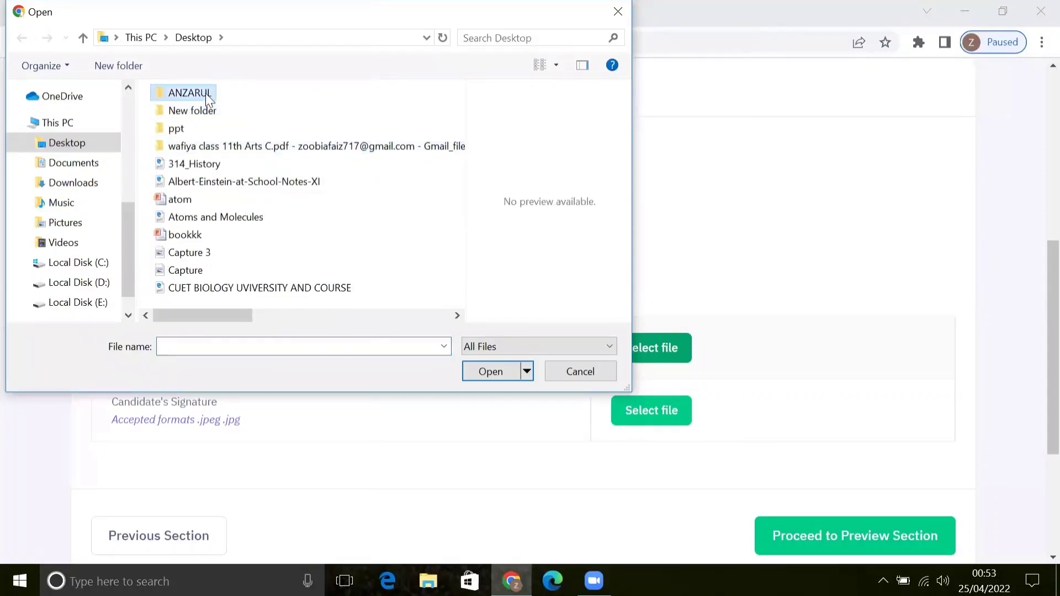
double_click(188, 93)
click(293, 171)
click(490, 371)
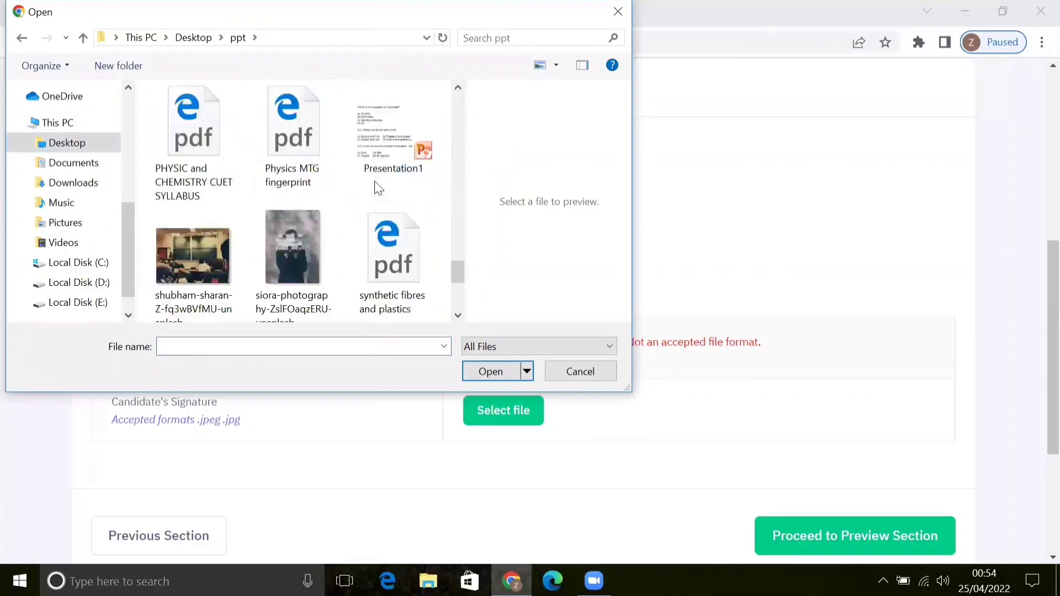
click(729, 358)
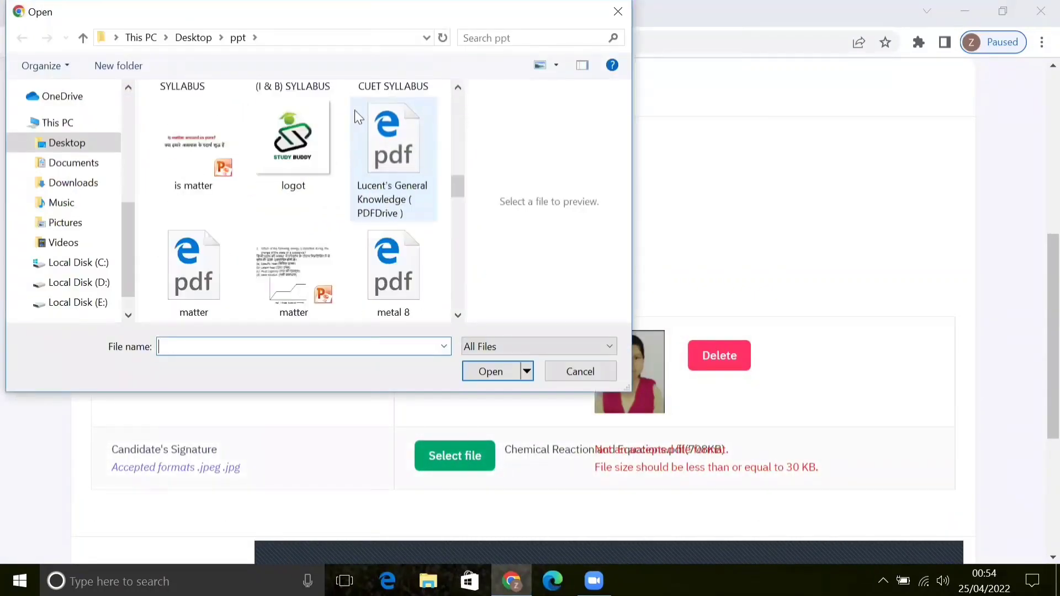
Step: Try a ppt-folder image and then zoobia.jpg as signature, both over the 30 KB limit
click(393, 135)
click(490, 371)
click(455, 283)
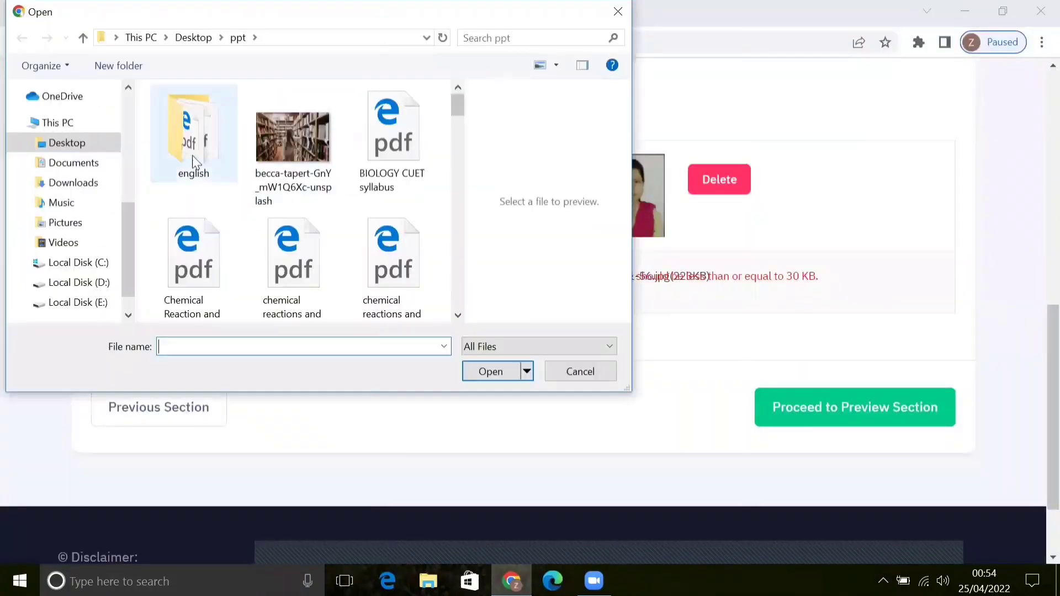
text(zoobia.jpg)
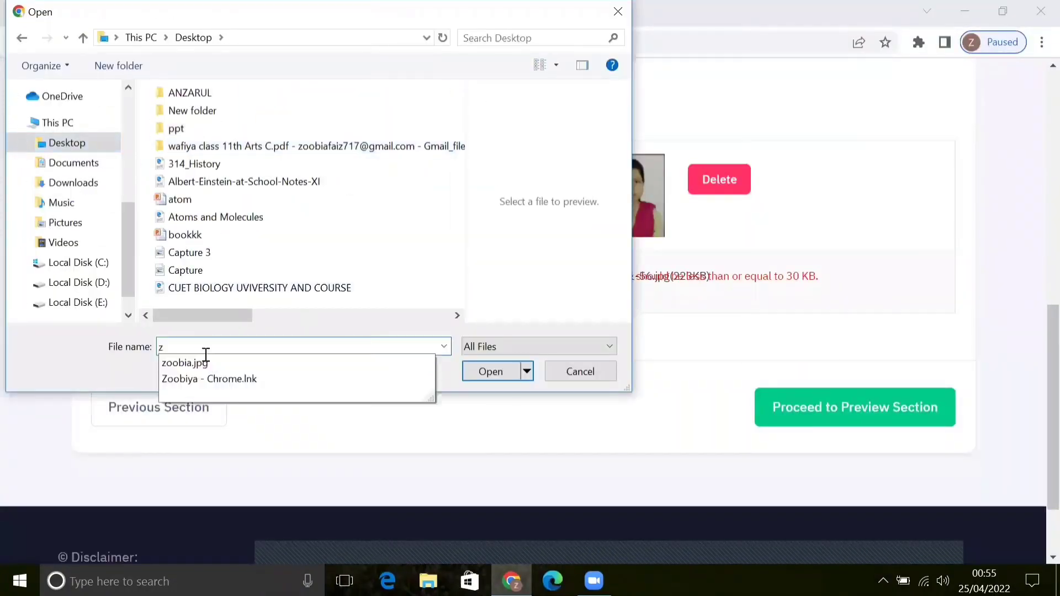
key(Return)
click(503, 280)
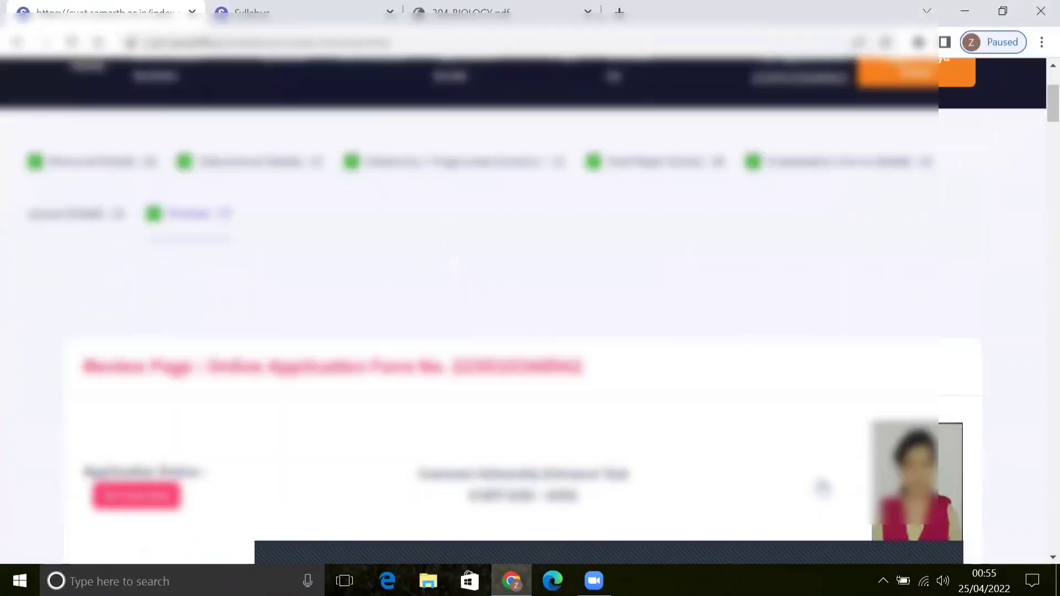
scroll(822, 488, down, 10)
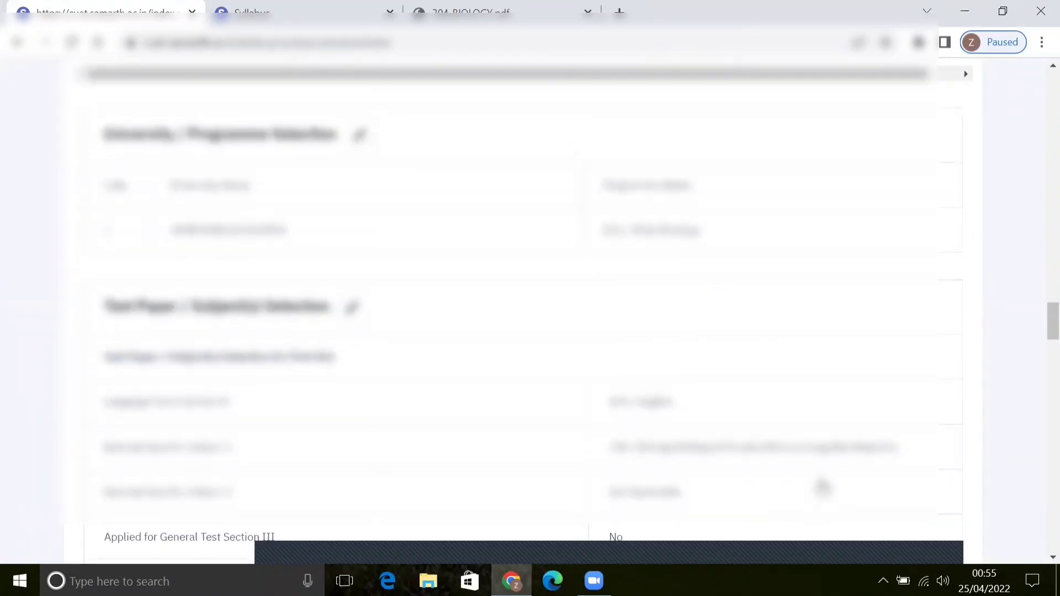
drag(197, 137, 229, 153)
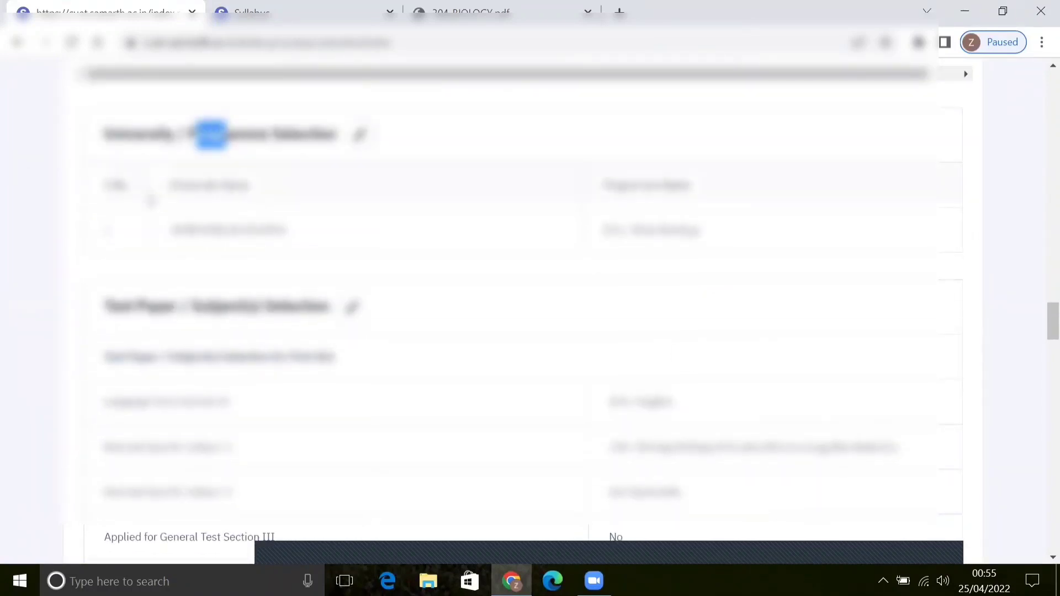
click(189, 219)
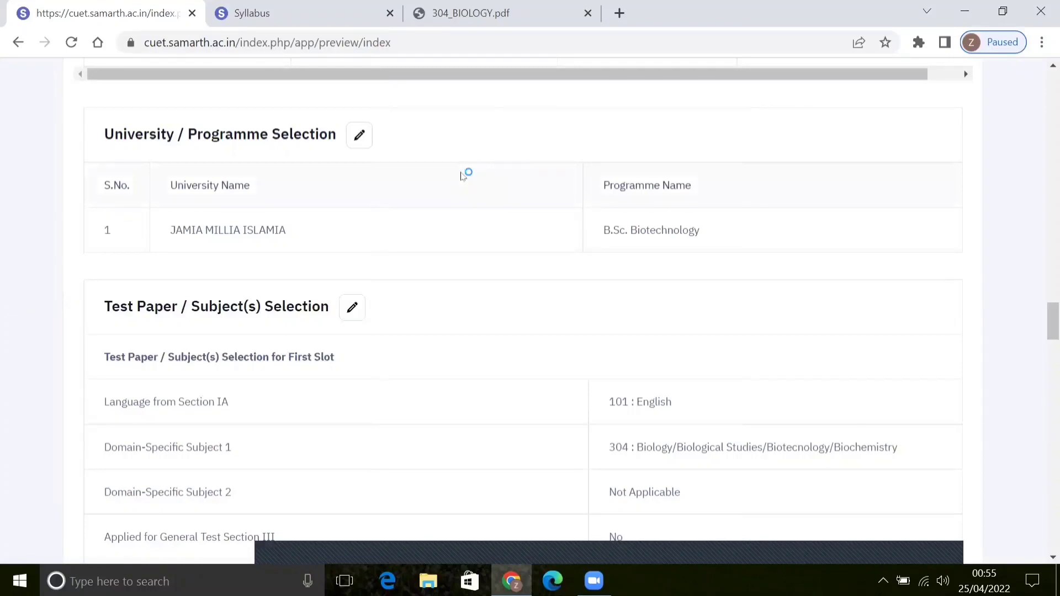
scroll(462, 176, down, 2)
scroll(488, 224, down, 16)
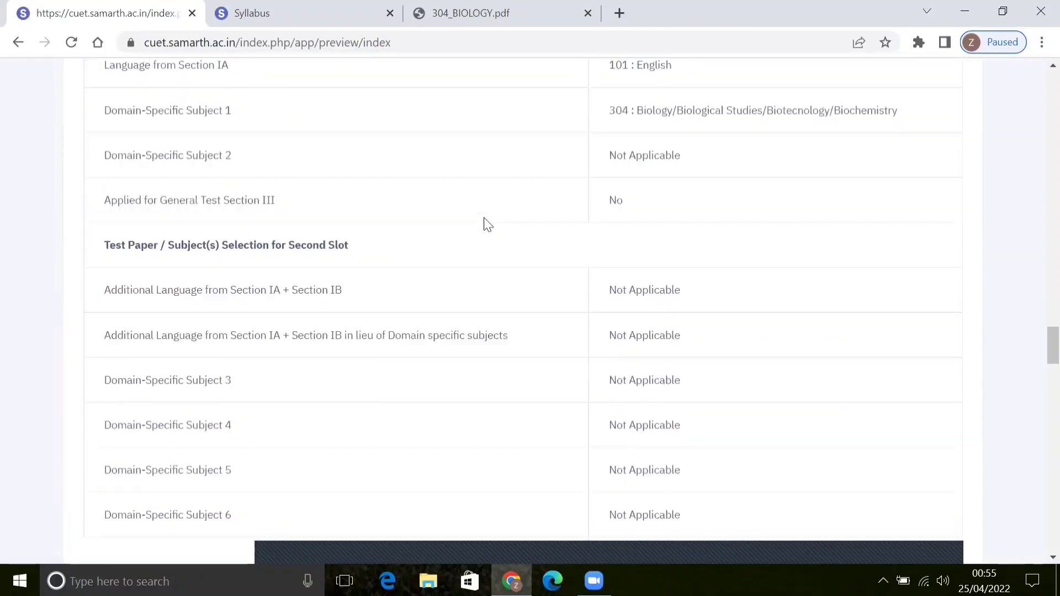
scroll(487, 225, down, 10)
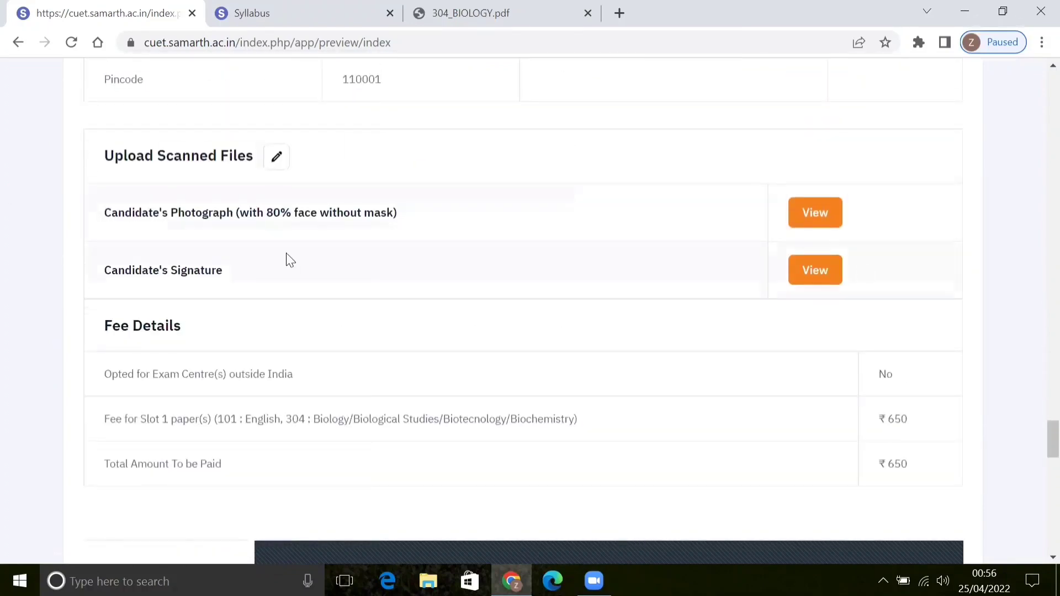
scroll(586, 409, down, 5)
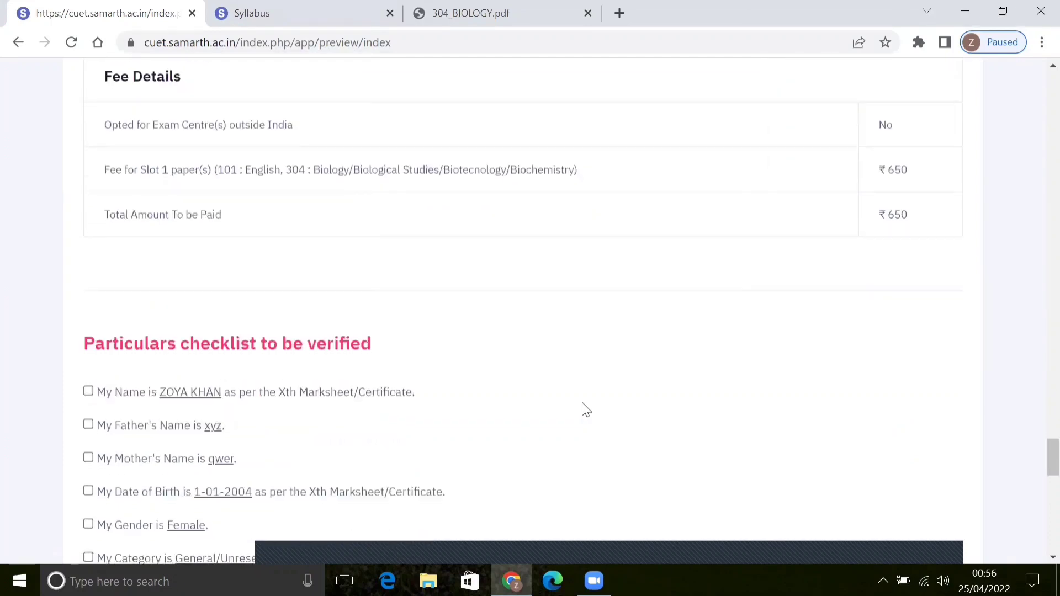
scroll(586, 409, up, 2)
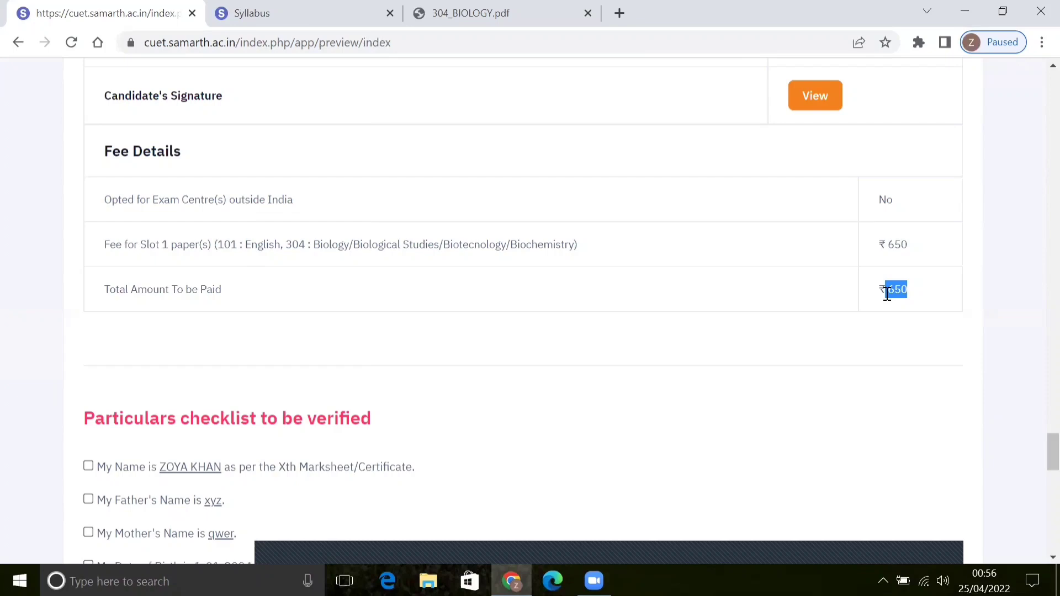
click(681, 362)
scroll(680, 362, down, 1)
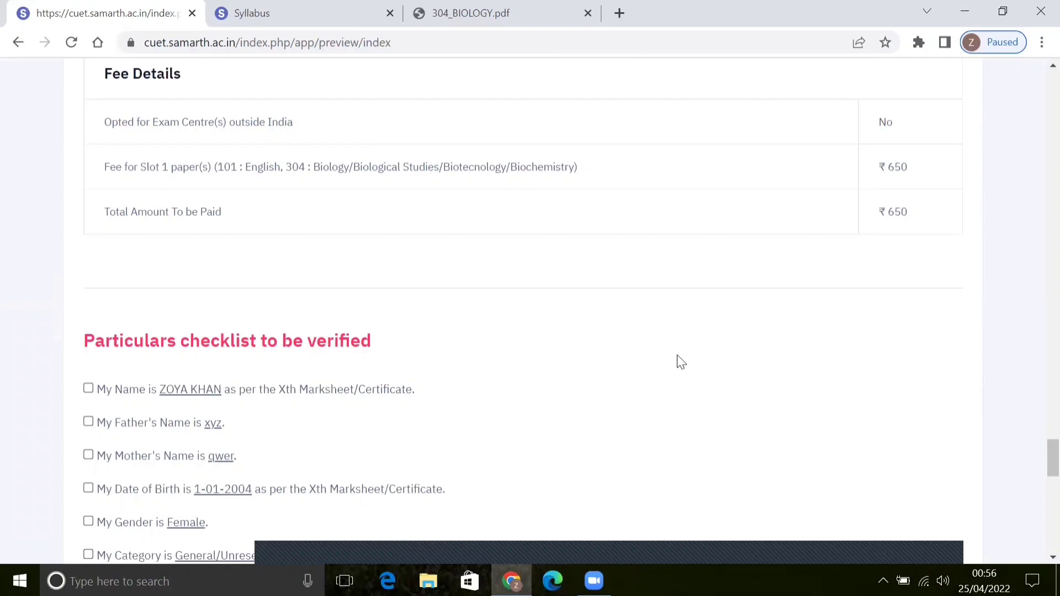
scroll(679, 359, down, 3)
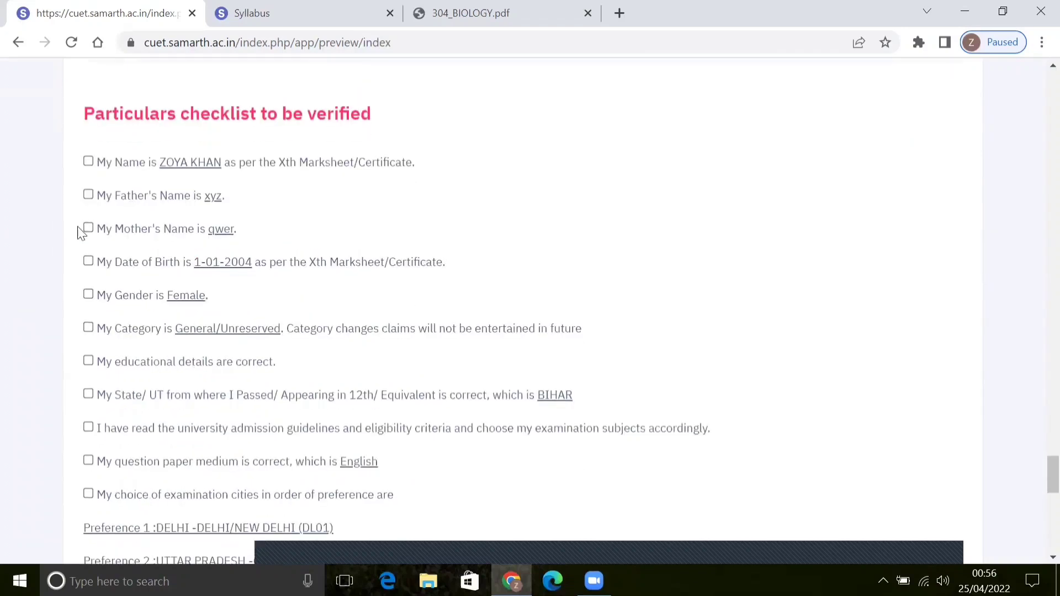
Step: Tick the preview checklist for name, parents' names, date of birth, gender, category and the authorisation
click(88, 162)
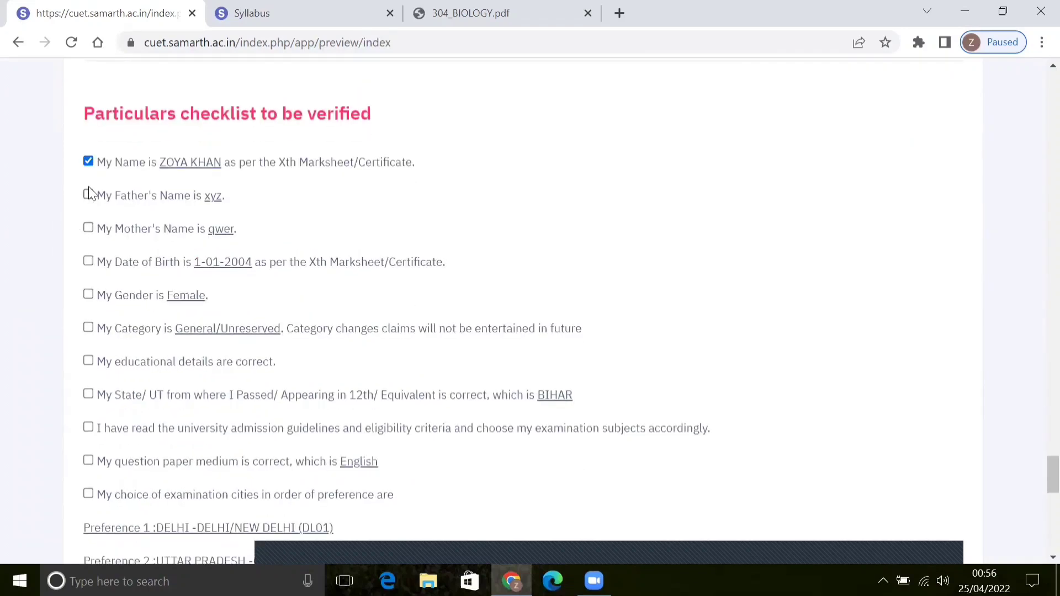
click(89, 229)
click(88, 261)
click(88, 295)
click(88, 328)
click(88, 361)
click(88, 395)
click(88, 428)
scroll(88, 445, down, 3)
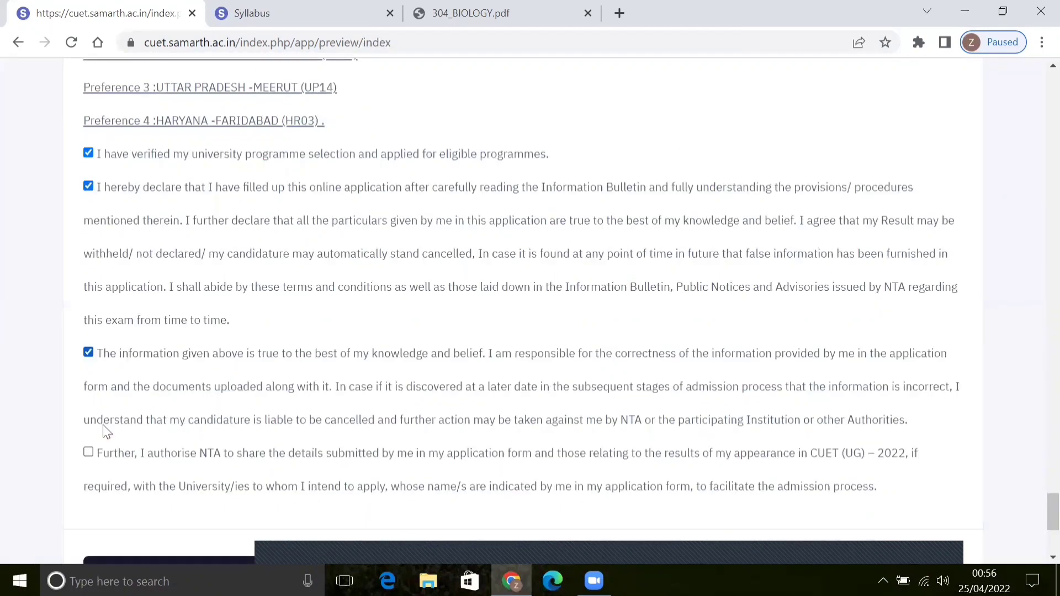
click(89, 452)
scroll(88, 452, down, 2)
Step: Accept the payment prompt, then enter the confirm email ID and security pin to request a code
click(928, 393)
click(608, 168)
scroll(386, 276, down, 5)
click(383, 291)
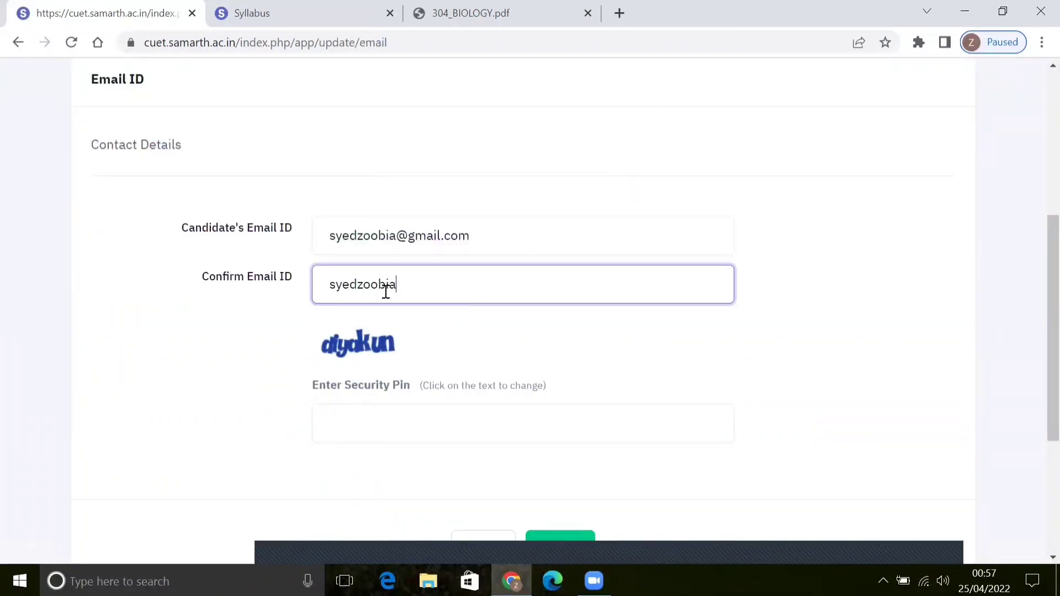
click(350, 424)
text(diyakun)
scroll(351, 424, down, 3)
click(566, 379)
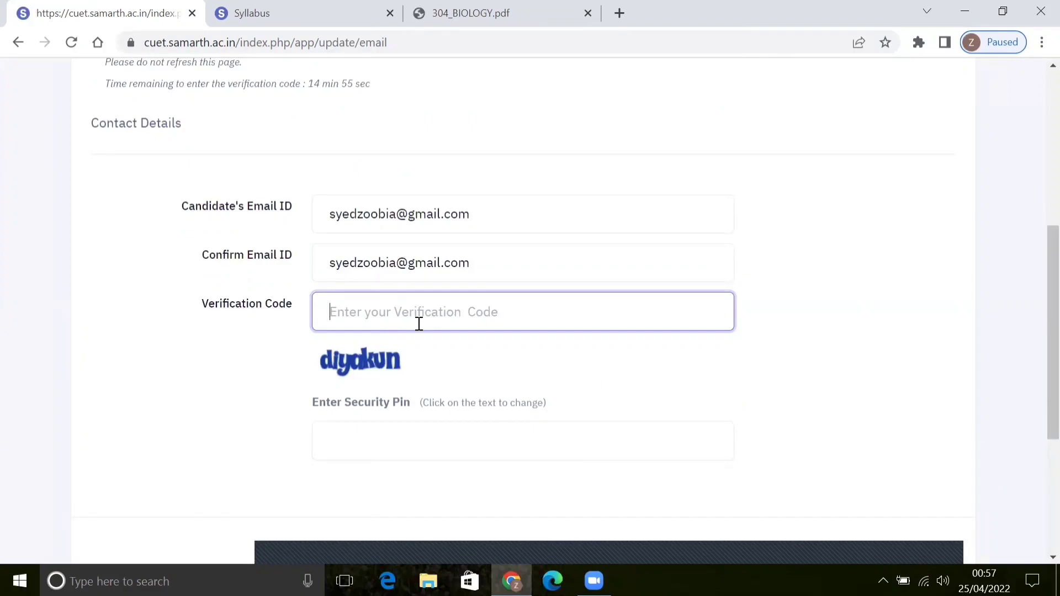
Step: Enter the emailed verification code and security pin, and verify the email ID
scroll(403, 424, down, 3)
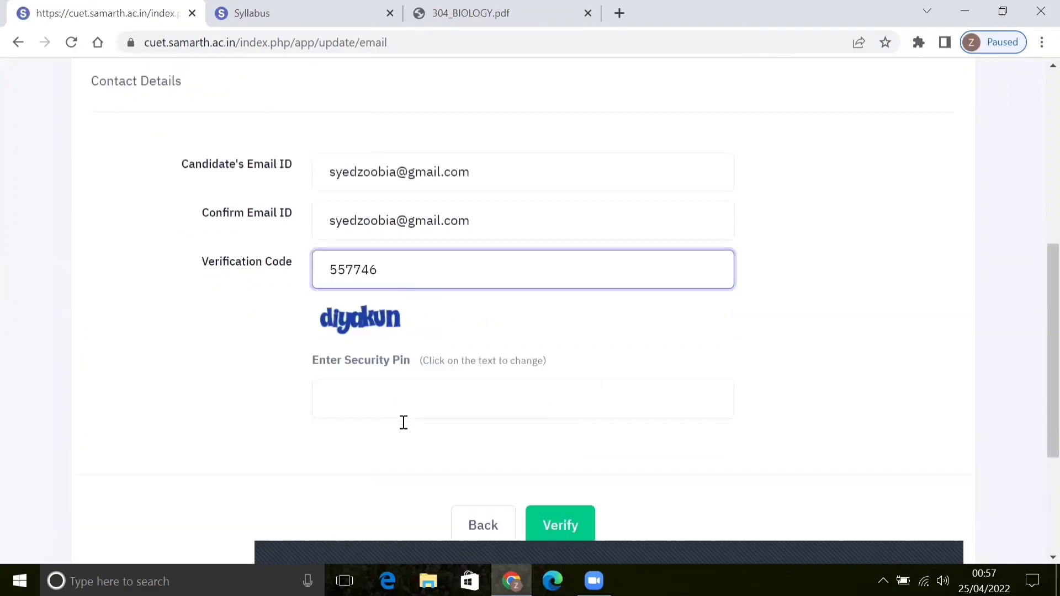
click(370, 256)
text(dy)
click(374, 295)
click(558, 381)
Step: Step through the application sections from personal details back to the Preview page
scroll(555, 391, down, 5)
click(615, 266)
scroll(615, 265, down, 20)
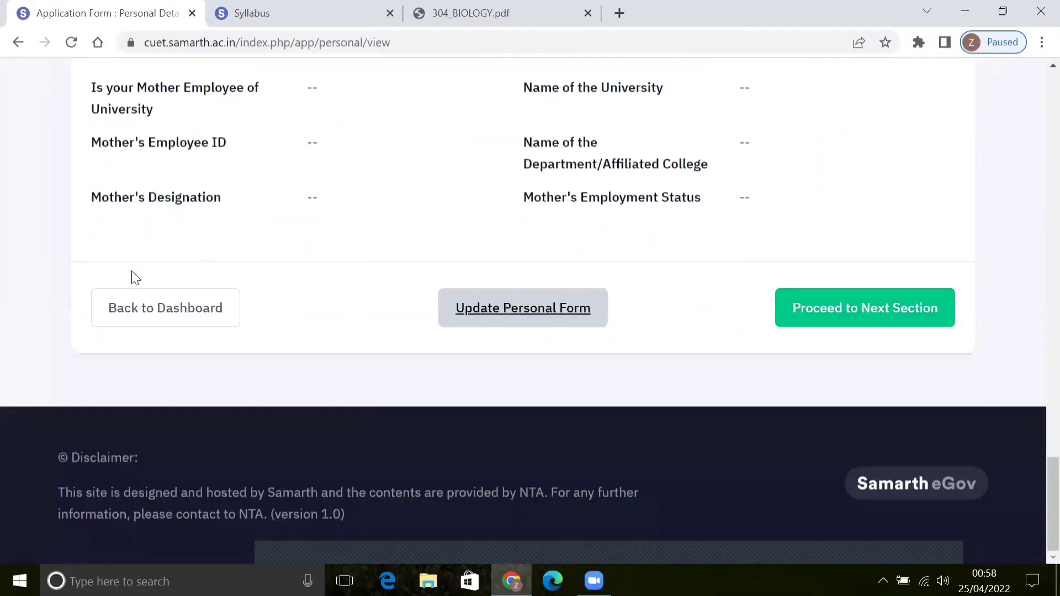
click(859, 307)
scroll(860, 303, down, 10)
scroll(861, 304, down, 10)
click(861, 306)
click(855, 324)
click(848, 309)
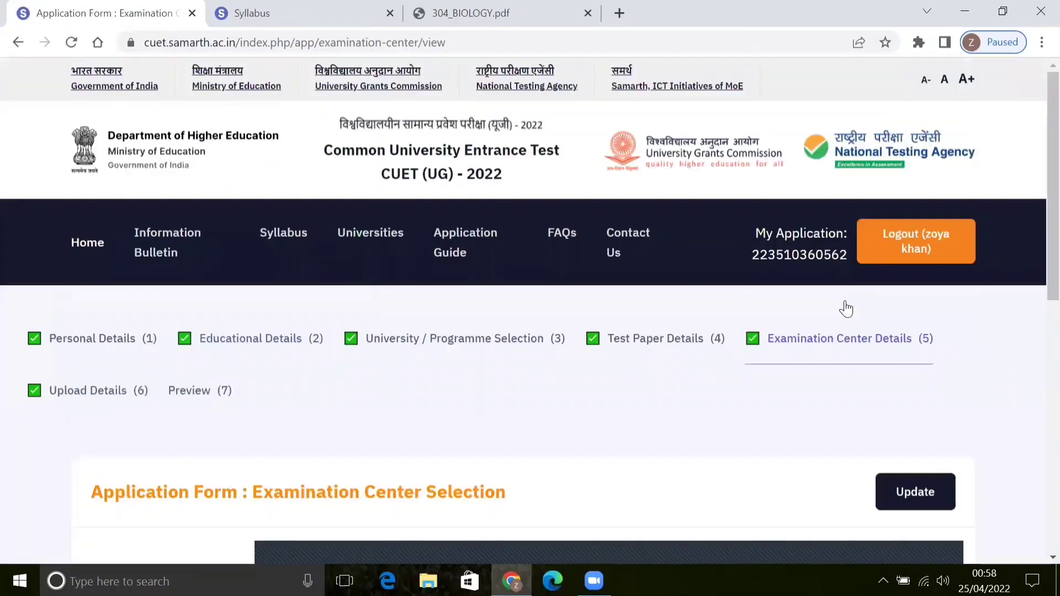
scroll(847, 307, down, 10)
click(847, 305)
click(849, 300)
Step: Tick every preview checklist box again, including authorising NTA to share the candidate's details
scroll(836, 258, down, 20)
scroll(835, 256, down, 15)
scroll(210, 154, up, 2)
click(89, 148)
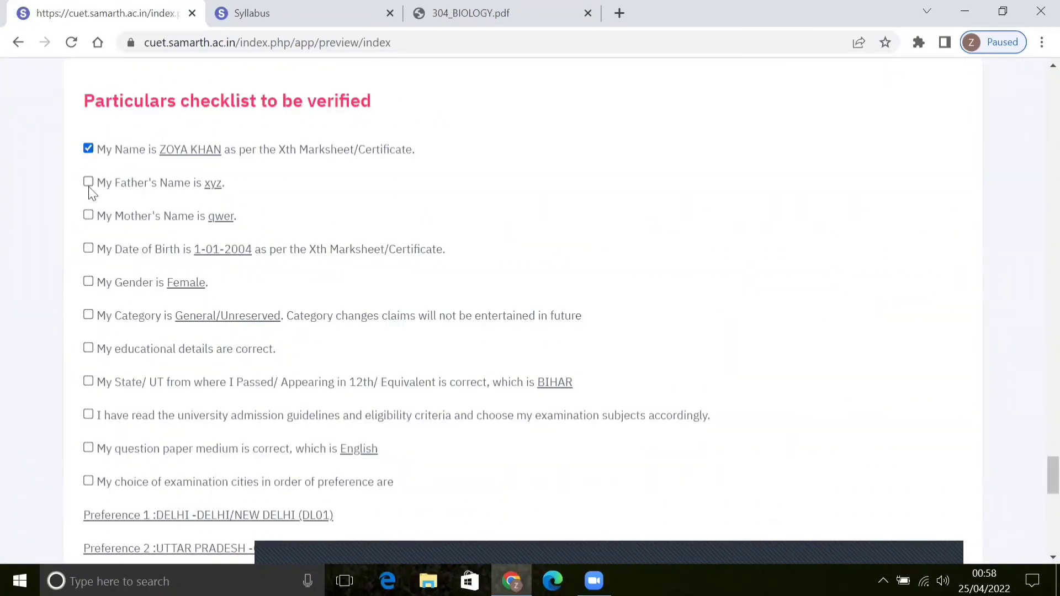
click(89, 314)
click(88, 348)
click(88, 381)
click(88, 414)
click(88, 448)
scroll(91, 450, down, 6)
click(88, 149)
click(88, 316)
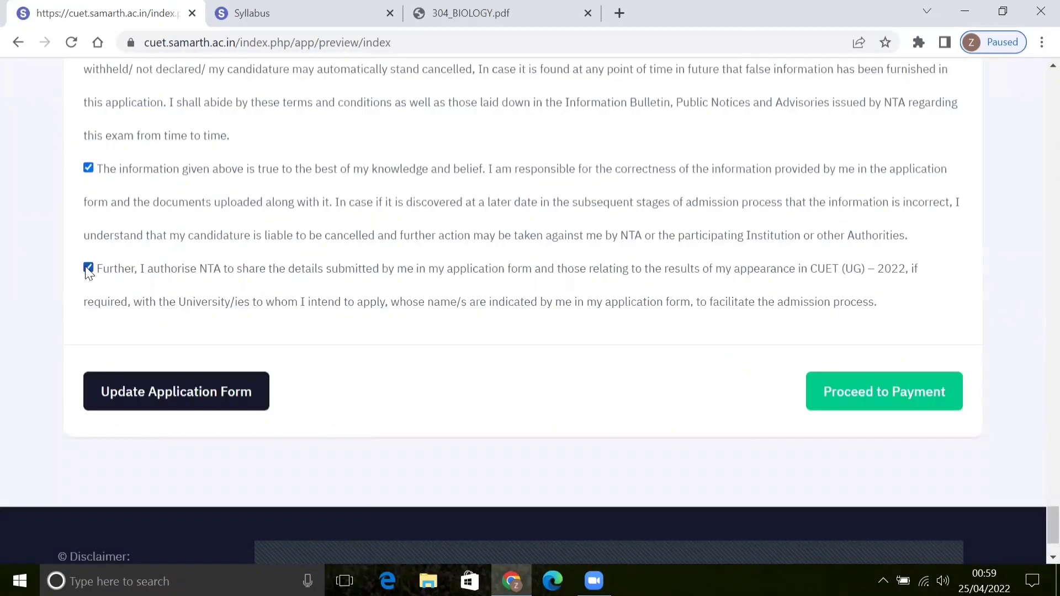
Step: Confirm proceeding to payment and zoom the fee page out with Ctrl+minus
click(612, 169)
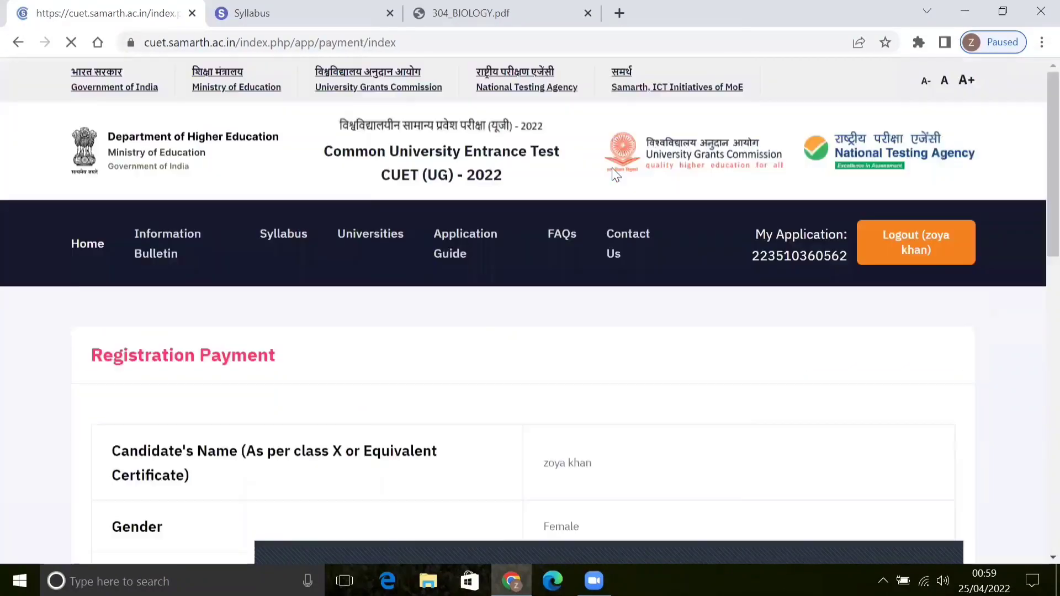
key(ctrl+minus)
scroll(612, 172, down, 15)
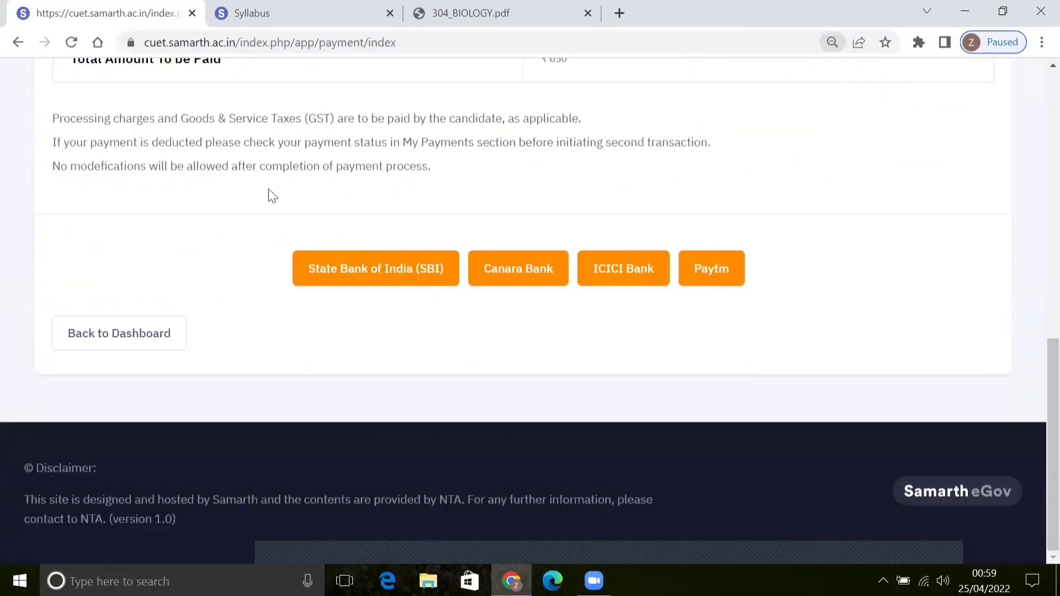
scroll(588, 206, up, 6)
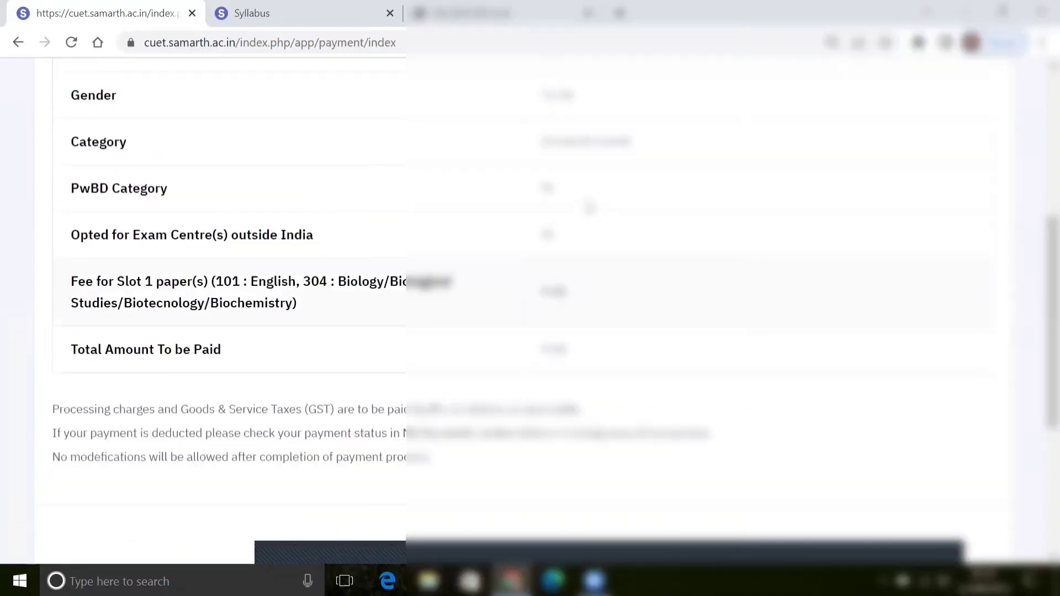
scroll(590, 208, up, 1)
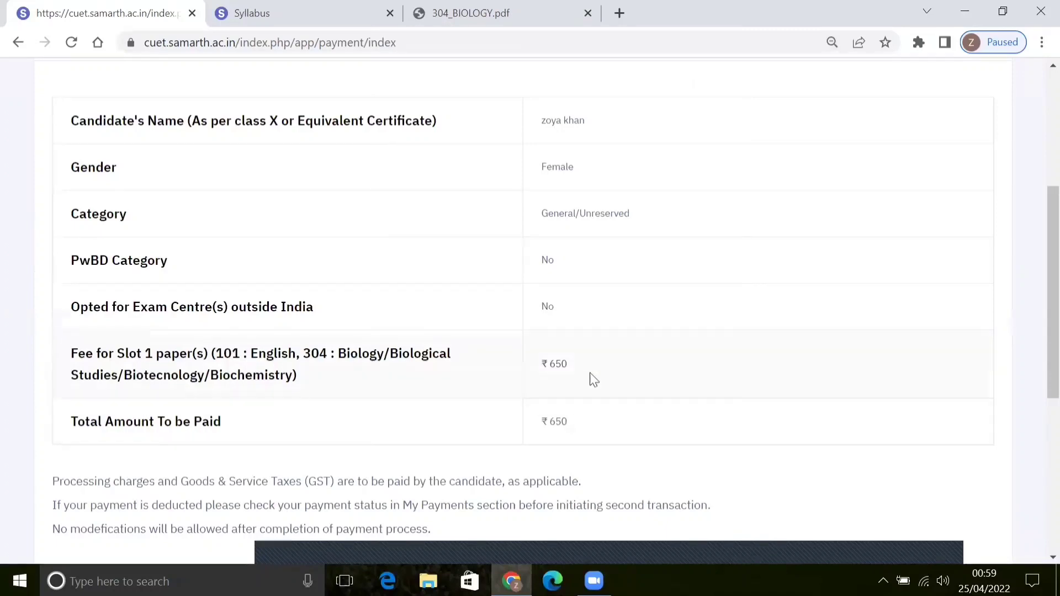
Step: Highlight the slot 1 fee and the ₹650 total, then scroll to the bank options
drag(574, 374, 540, 375)
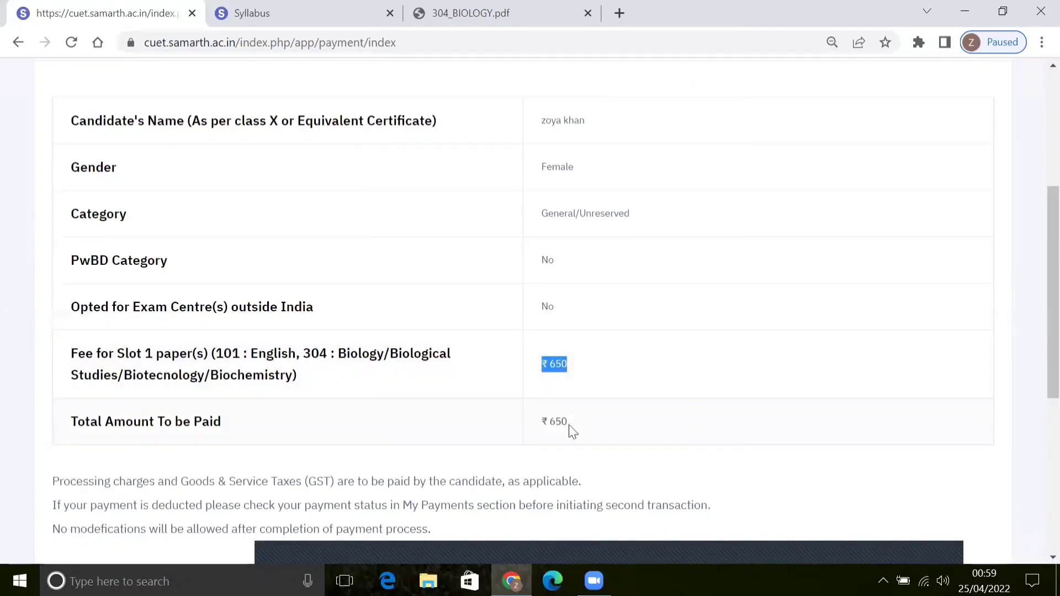
click(582, 431)
drag(577, 423, 538, 431)
scroll(539, 431, down, 5)
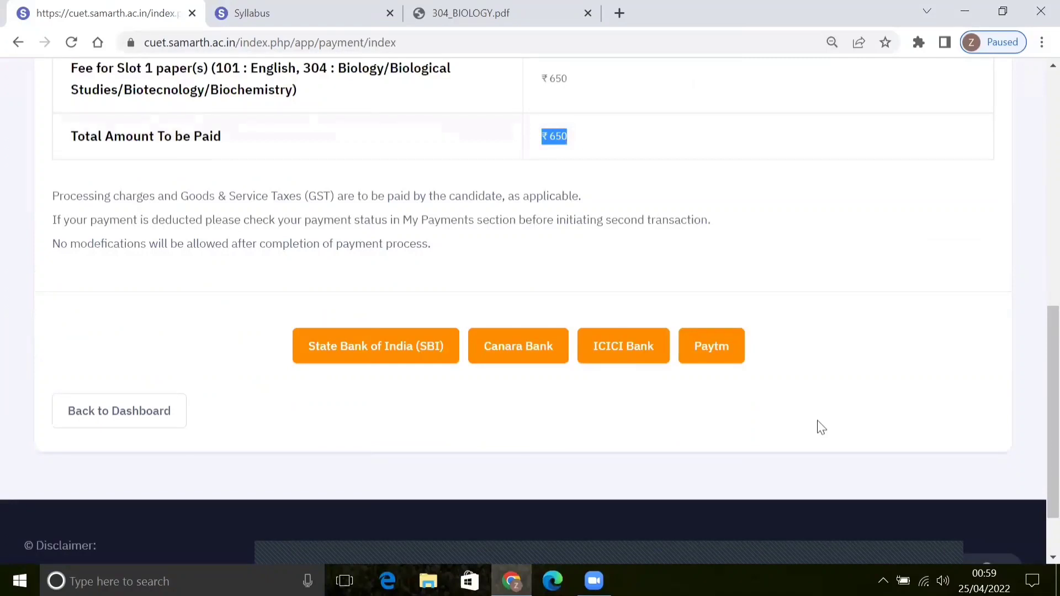
Step: Choose Paytm, Pay Now for the ₹650 fee, and review the card and UPI options
click(714, 353)
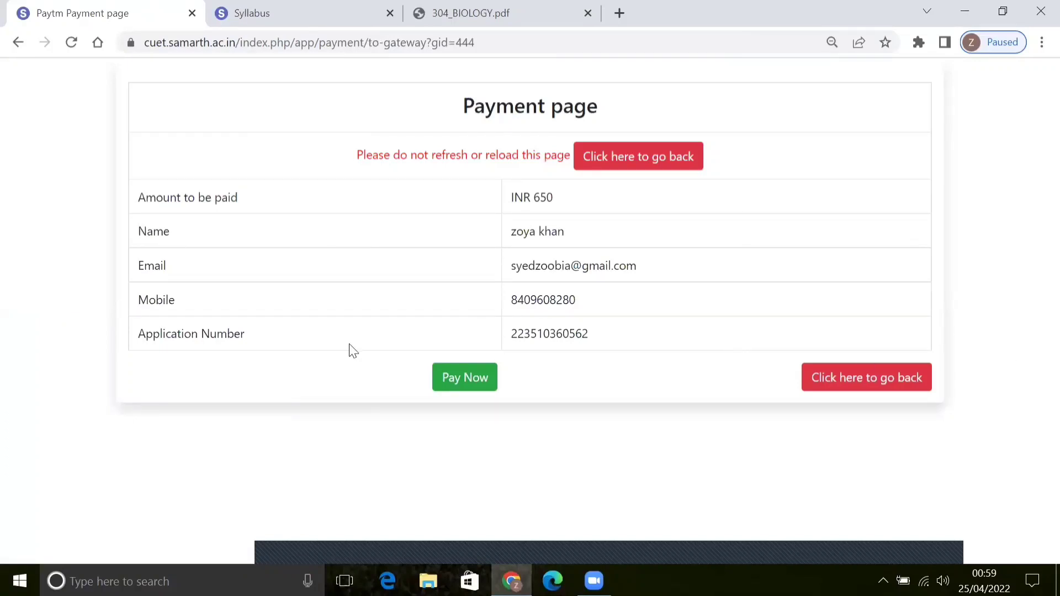
click(474, 386)
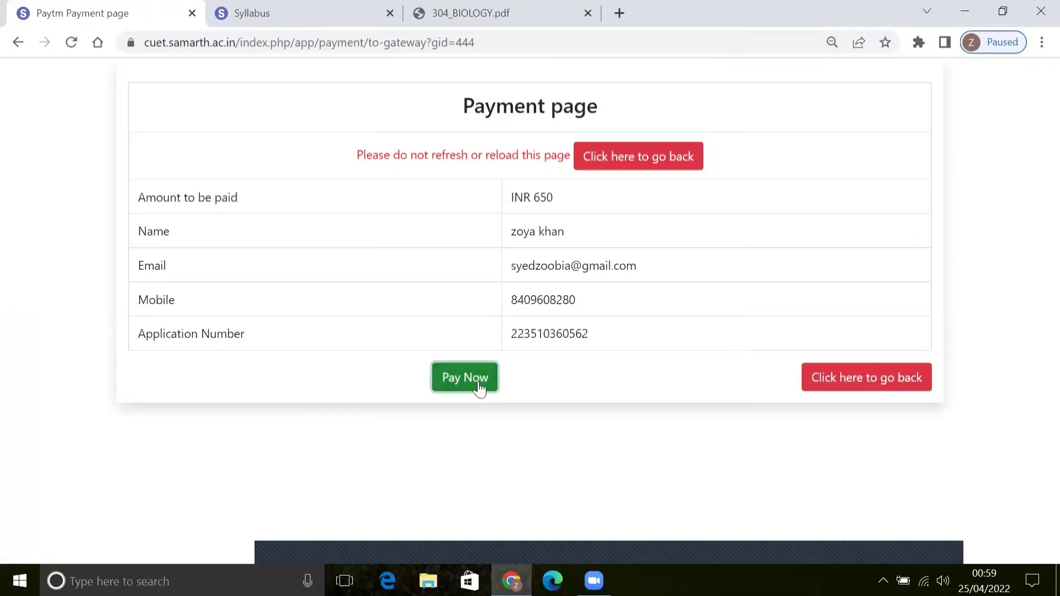
scroll(497, 331, down, 3)
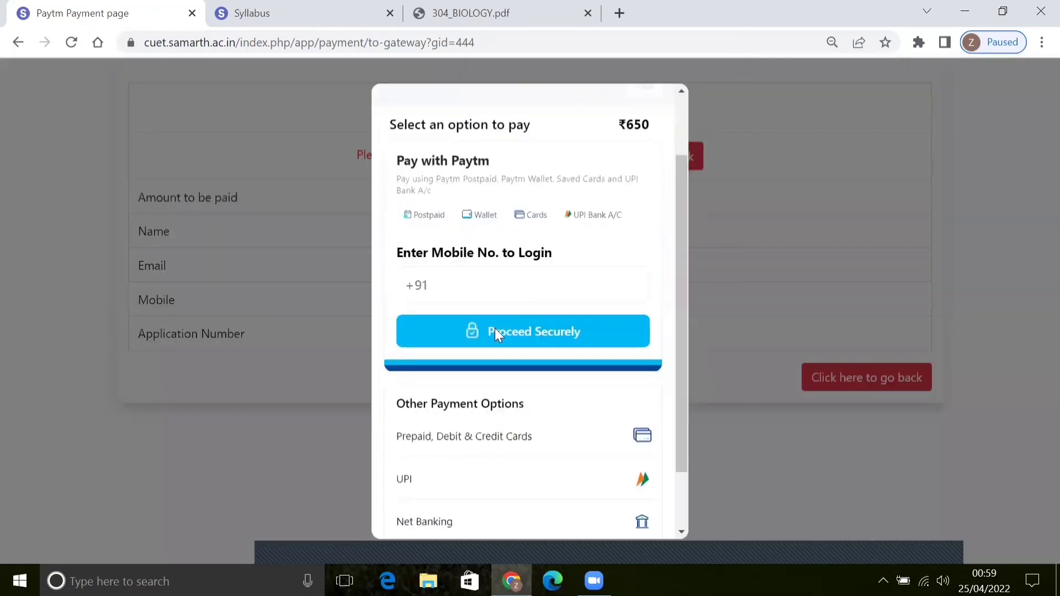
scroll(557, 343, up, 2)
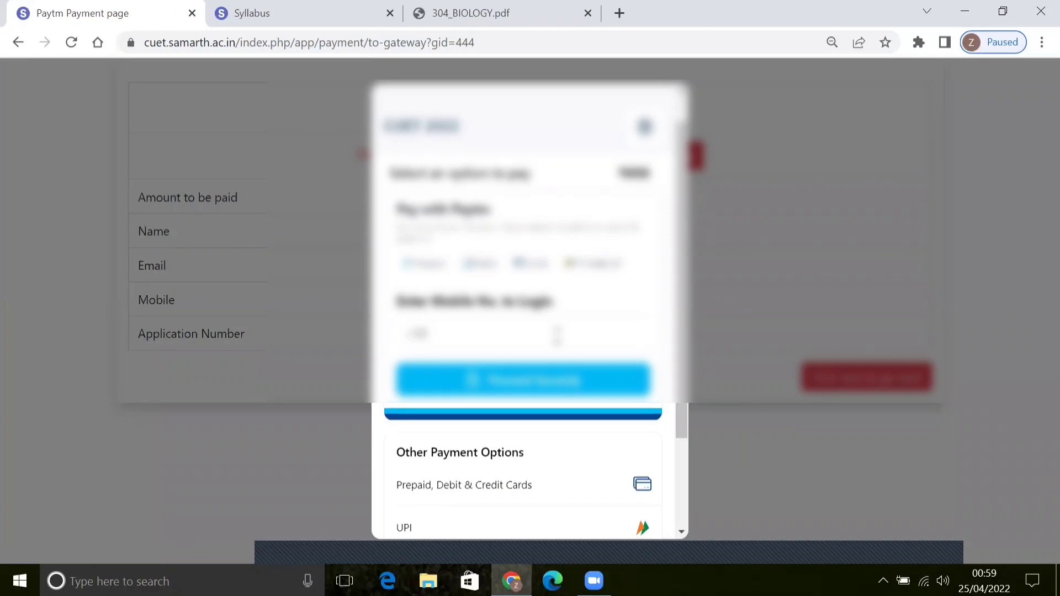
scroll(436, 505, down, 3)
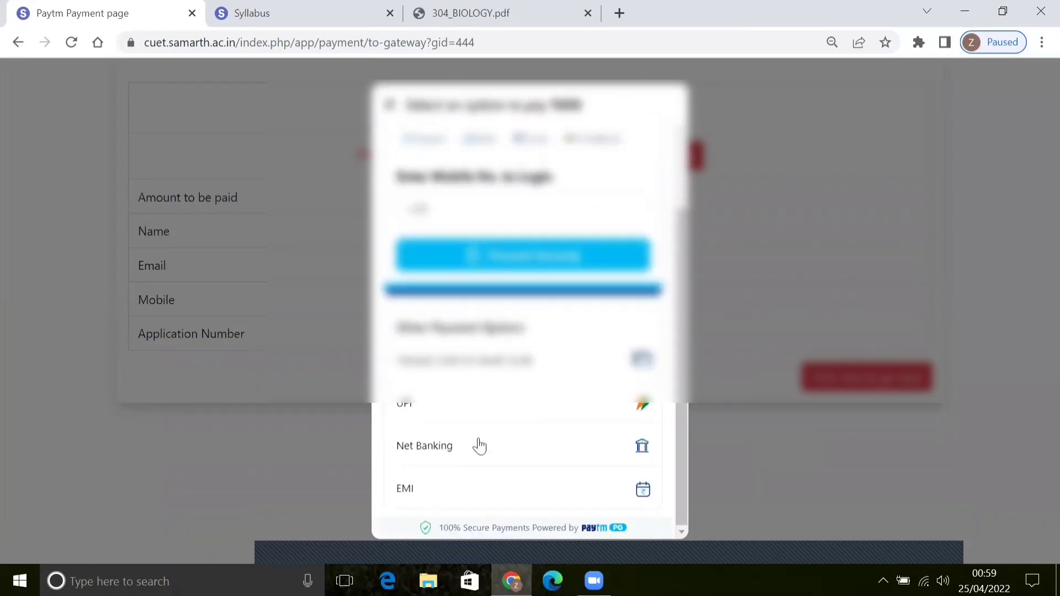